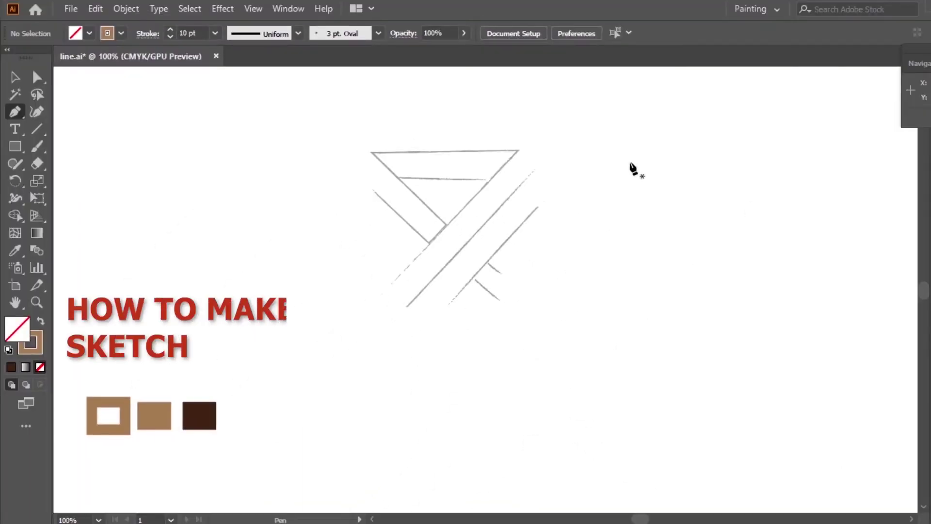
Step: Trace the sketch's long diagonal from the triangle's upper-right corner to the lower-left end as an open 10 pt brown Pen path
left_click(619, 167)
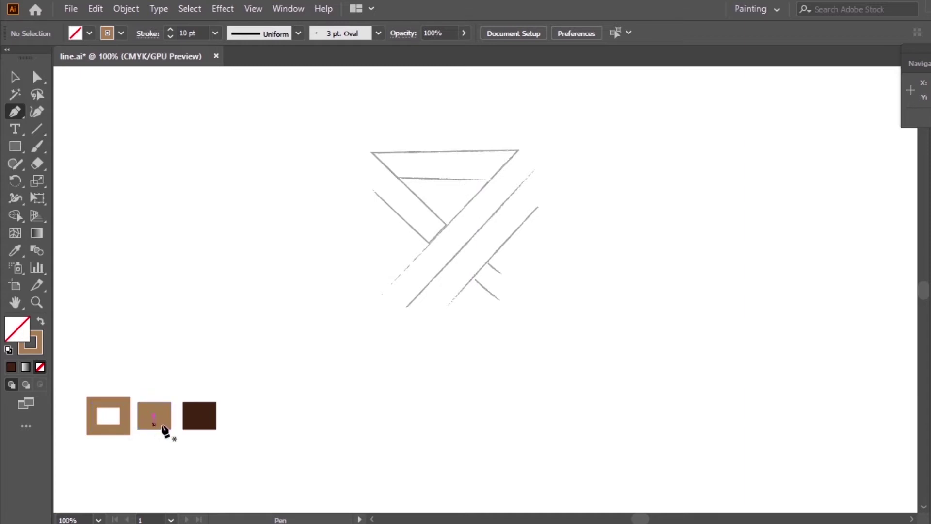
key("ctrl+plus")
left_click(258, 195)
left_click(258, 195)
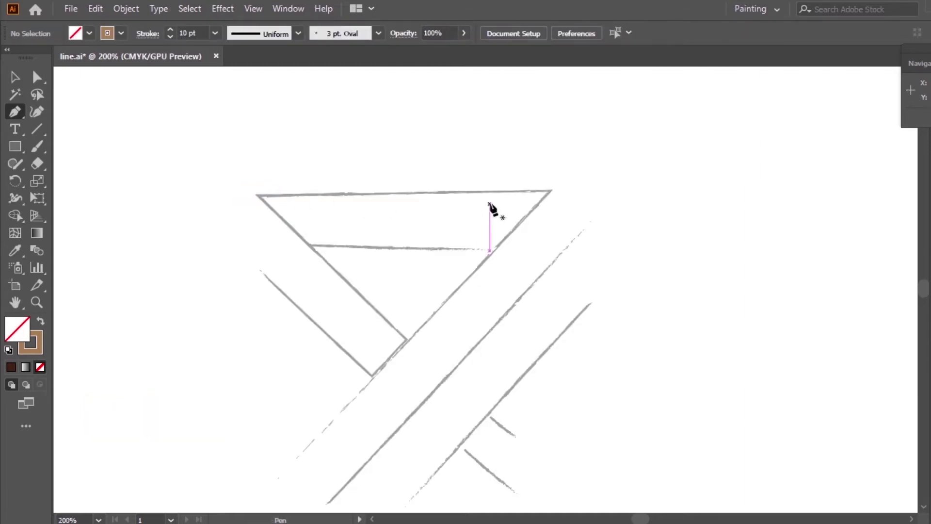
left_click(550, 190)
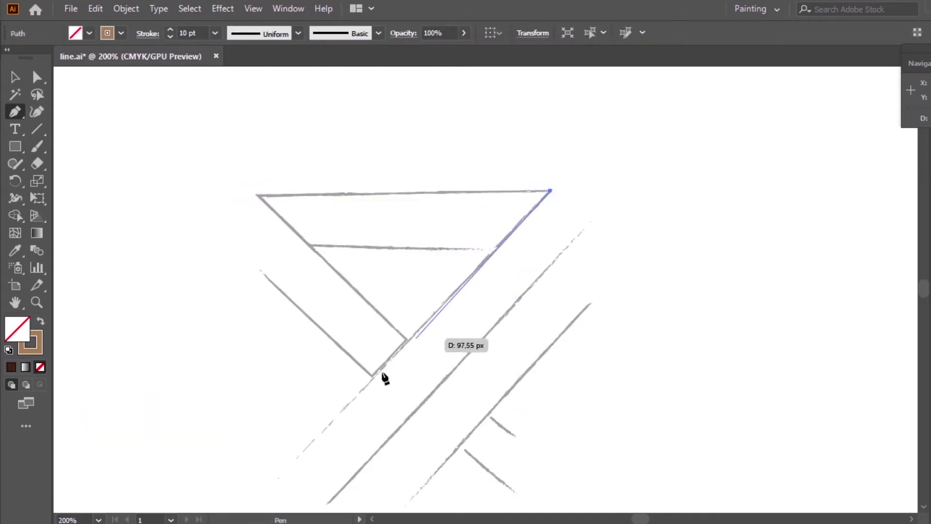
left_click(297, 457)
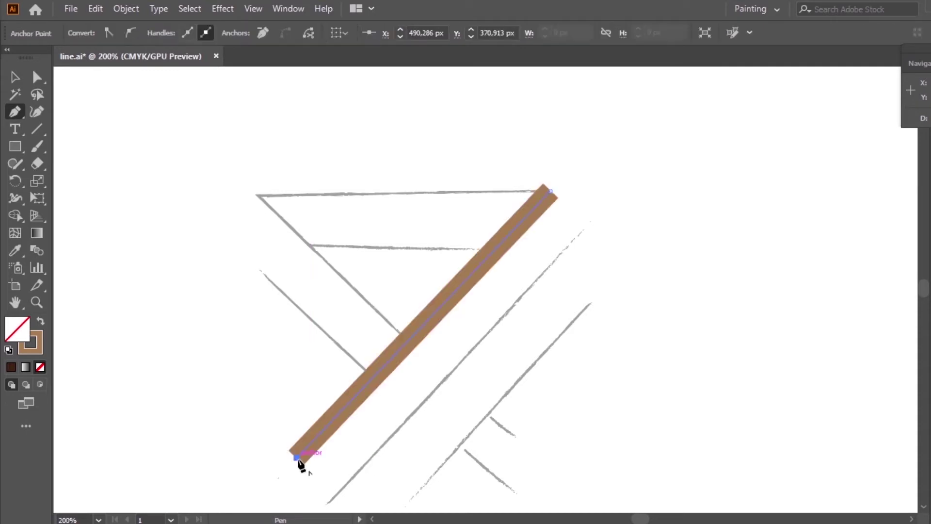
key("Escape")
Step: Trace the triangle's top edge from its upper-left corner to the start of the long diagonal, and deselect the path
left_click(257, 195)
left_click(551, 191)
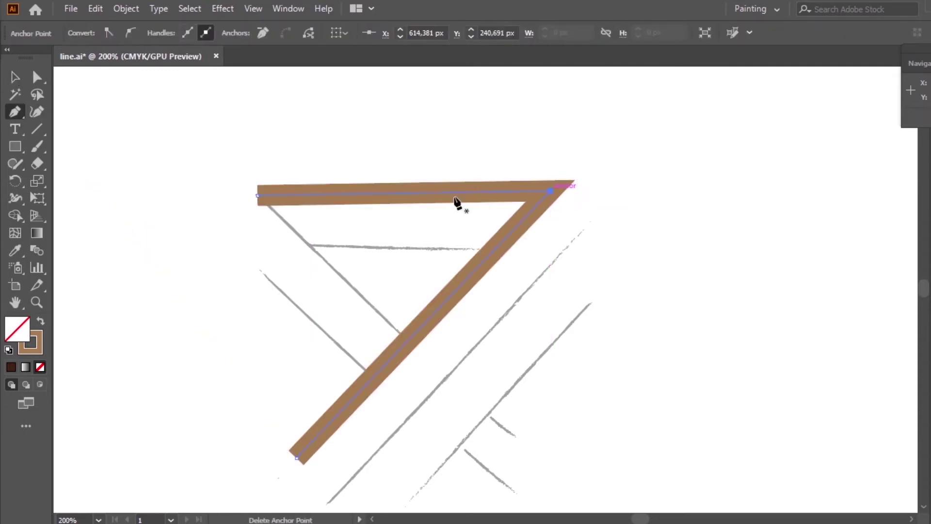
key("v")
key("ctrl+shift+a")
Step: Continue the path from the triangle's upper-left corner down to the long diagonal with a segment about 97 px long
key("p")
left_click(257, 195)
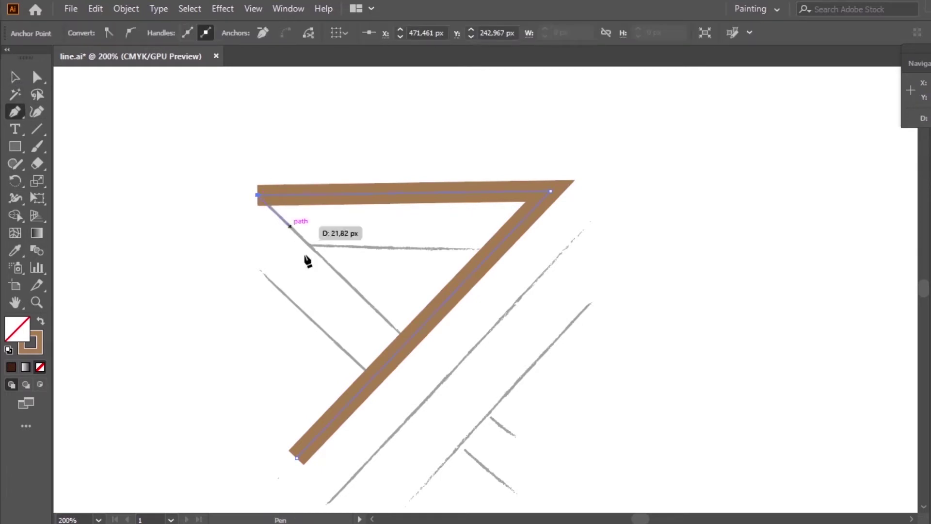
left_click(400, 334)
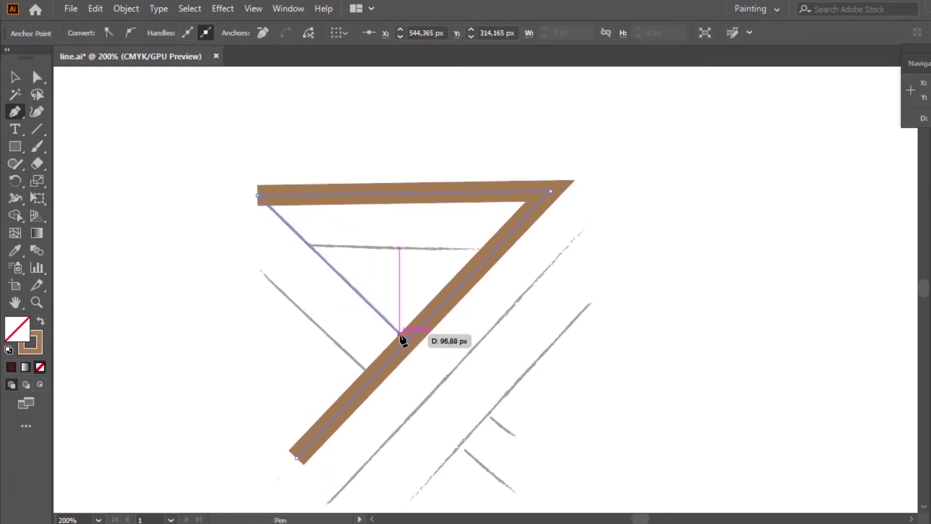
key("v")
key("ctrl+shift+a")
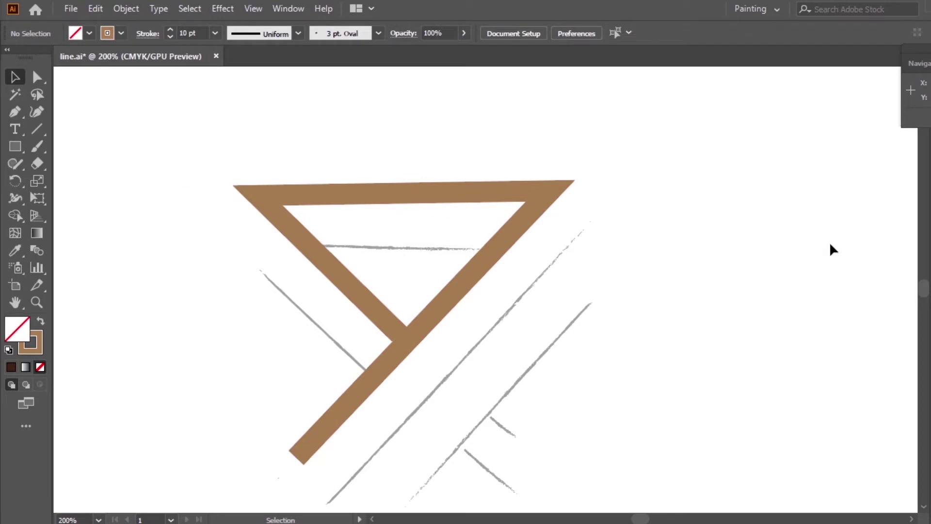
Step: Trace the sketch's middle parallel diagonal as a separate brown Pen path and deselect it
scroll(924, 294, "down", 3)
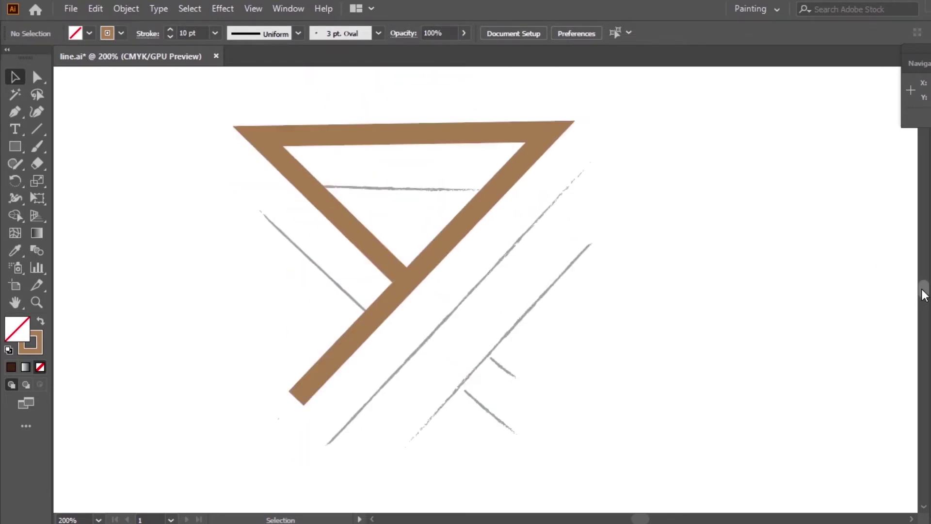
left_click(14, 112)
left_click(586, 167)
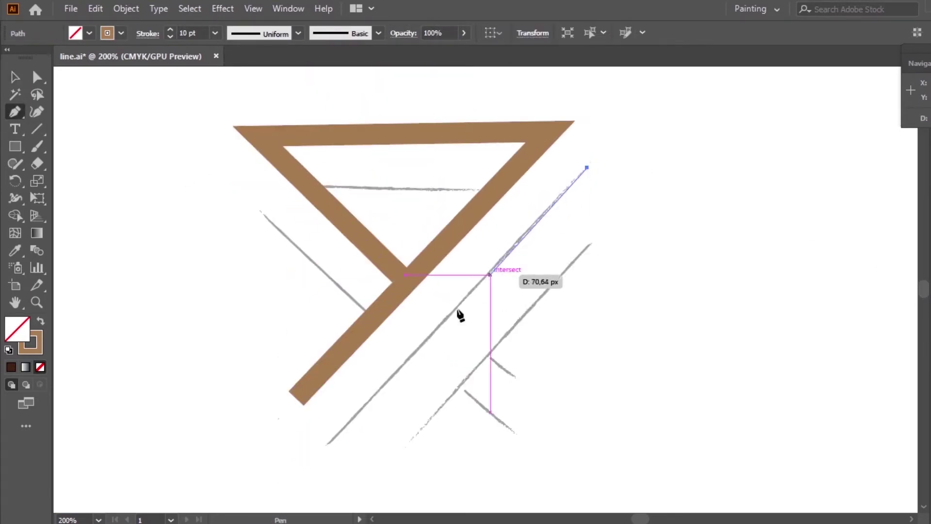
left_click(329, 443)
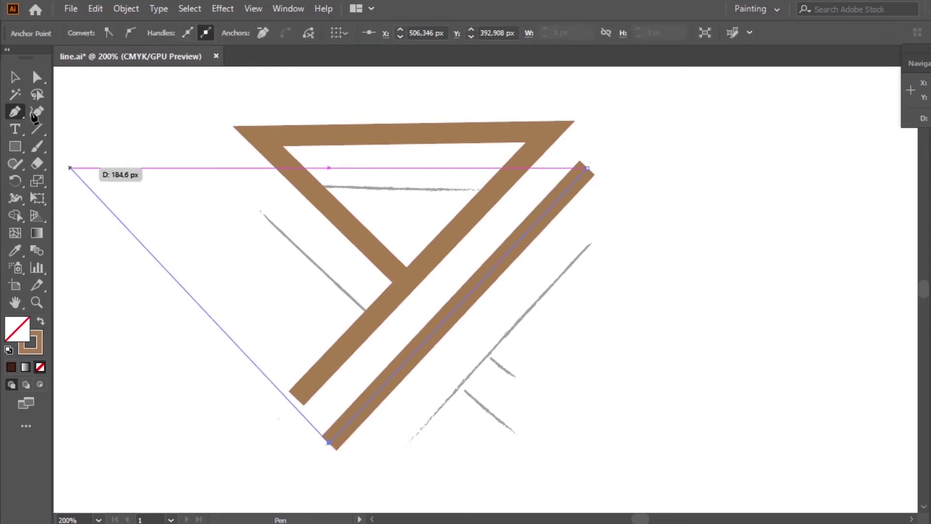
key("v")
left_click(614, 223)
Step: Trace the lower-right parallel diagonal of the sketch as a separate brown Pen path and deselect it
left_click(14, 110)
left_click(591, 242)
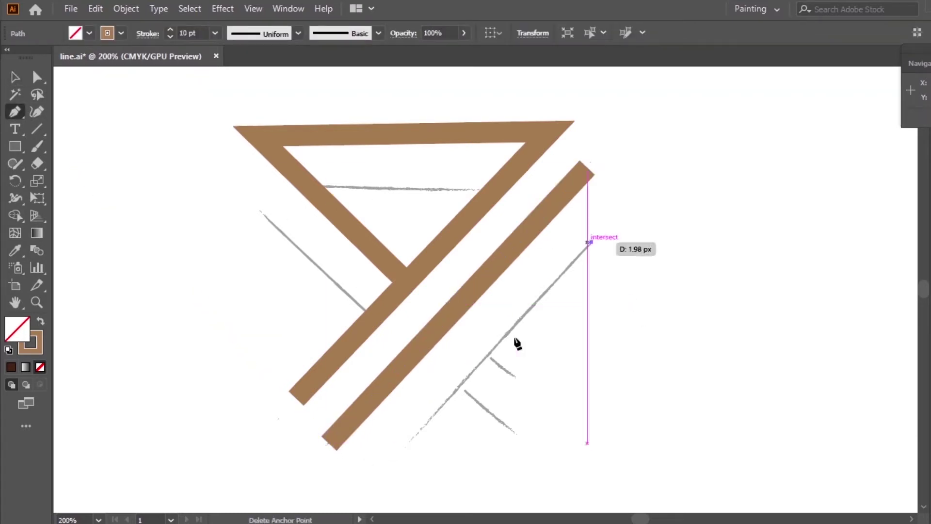
left_click(411, 443)
left_click(14, 77)
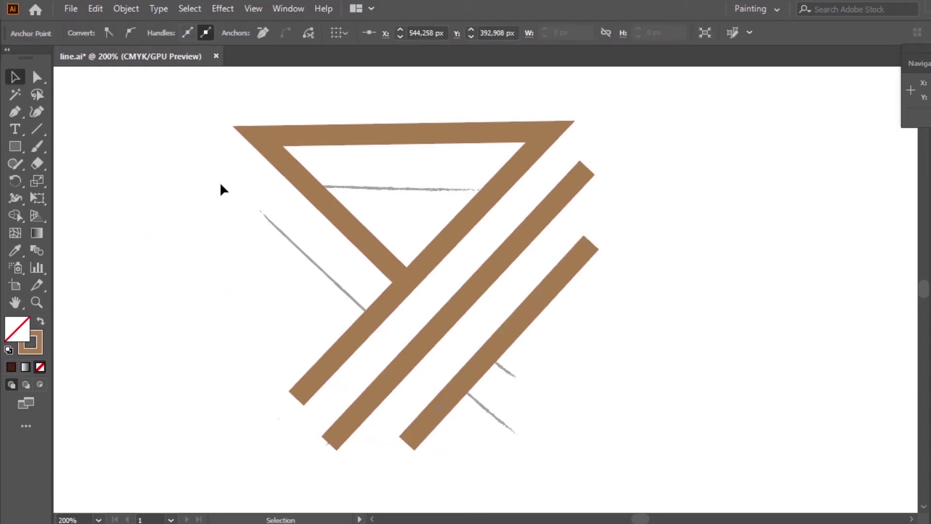
left_click(220, 184)
Step: Trace the short slanted line left of the triangle up to the long diagonal, and nudge it slightly down and right
key("p")
left_click(260, 211)
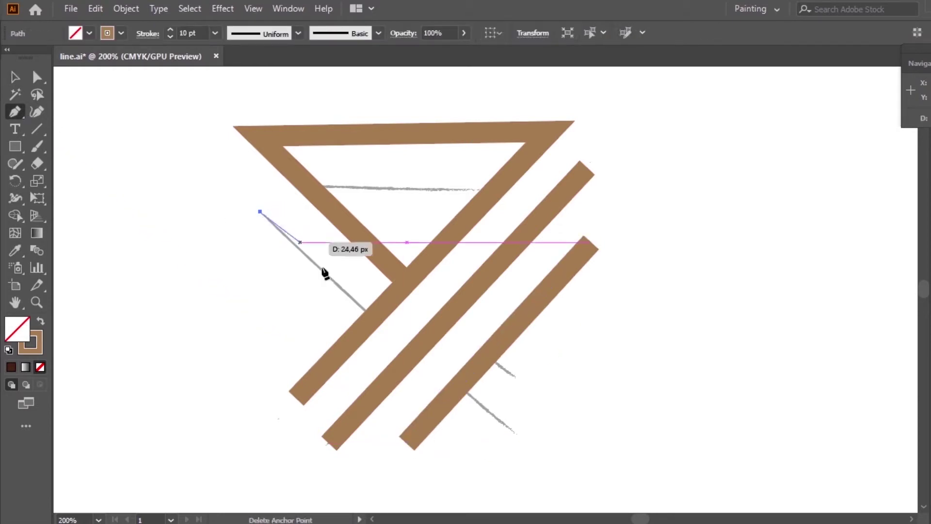
left_click(365, 309)
left_click(15, 78)
left_click(177, 130)
left_click_drag(307, 258, 312, 262)
left_click(153, 120)
Step: Trace the horizontal bar inside the triangle with a Pen line about 87 px long and deselect it
left_click(17, 111)
left_click_drag(318, 186, 383, 193)
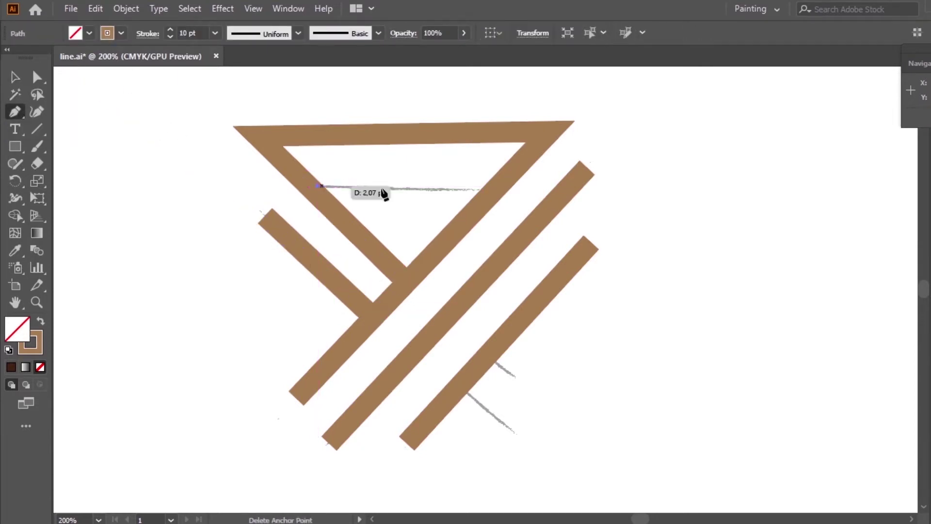
left_click(495, 189)
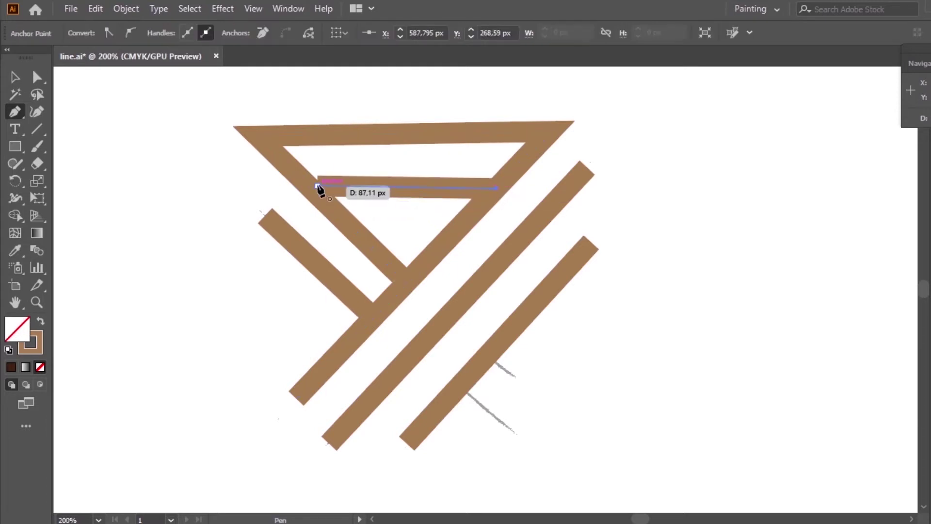
key("v")
key("ctrl+shift+a")
Step: Reposition the triangle's inner bar and extend both end anchors so its ends merge into the slanted sides
left_click_drag(375, 193, 367, 193)
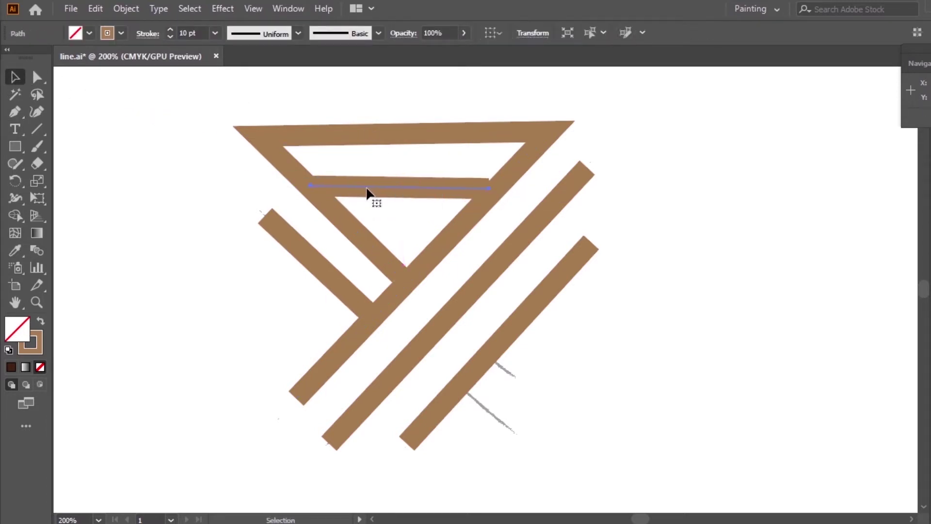
left_click(39, 78)
left_click_drag(490, 189, 504, 192)
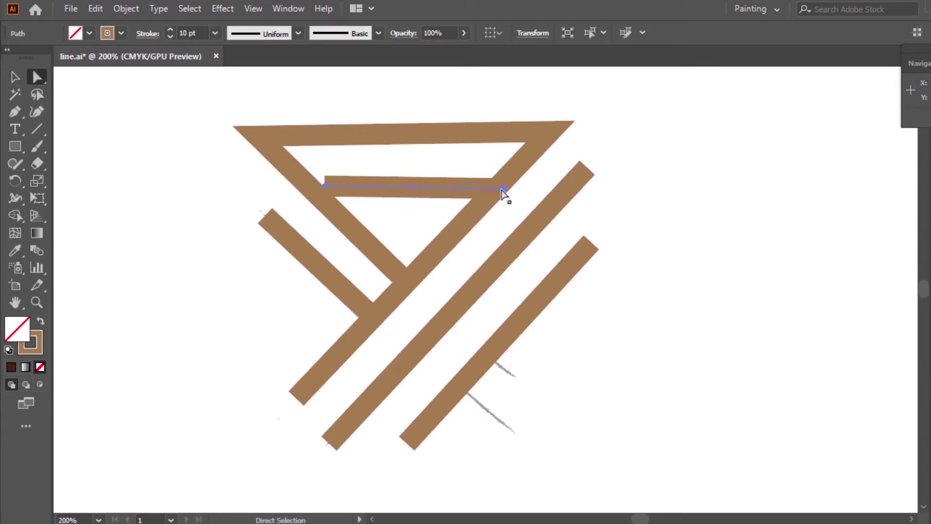
left_click(325, 185)
left_click_drag(325, 185, 311, 184)
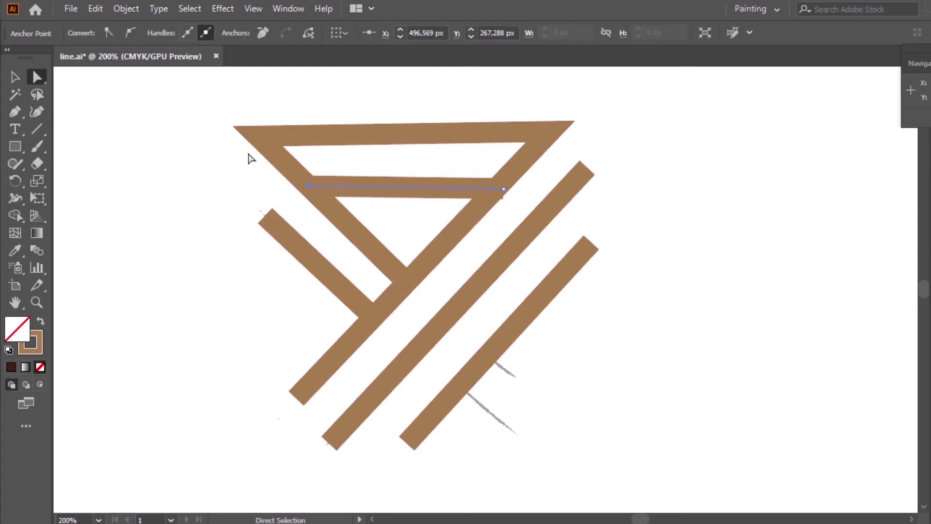
left_click(14, 75)
left_click_drag(479, 186, 474, 185)
left_click(455, 154)
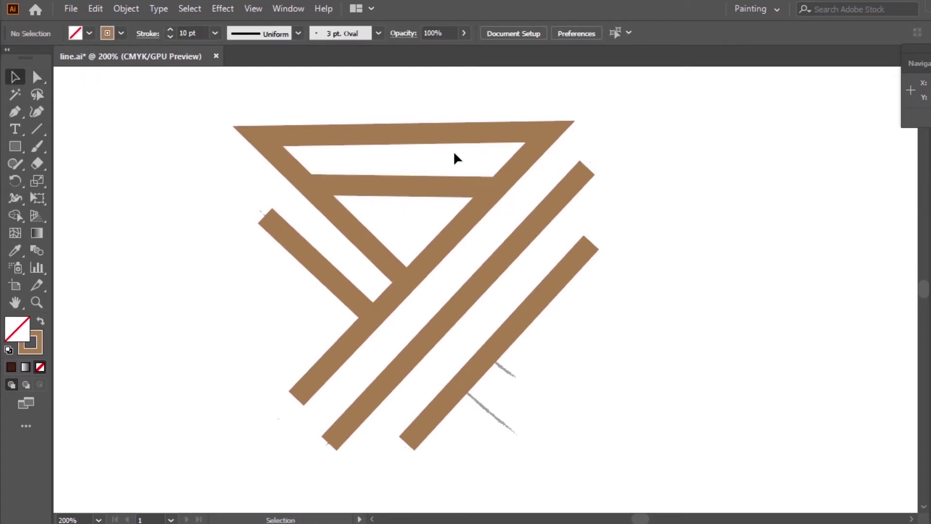
Step: Trace the lower short branch from the lower-right diagonal with a Pen line about 31 px long and deselect it
scroll(925, 294, "down", 3)
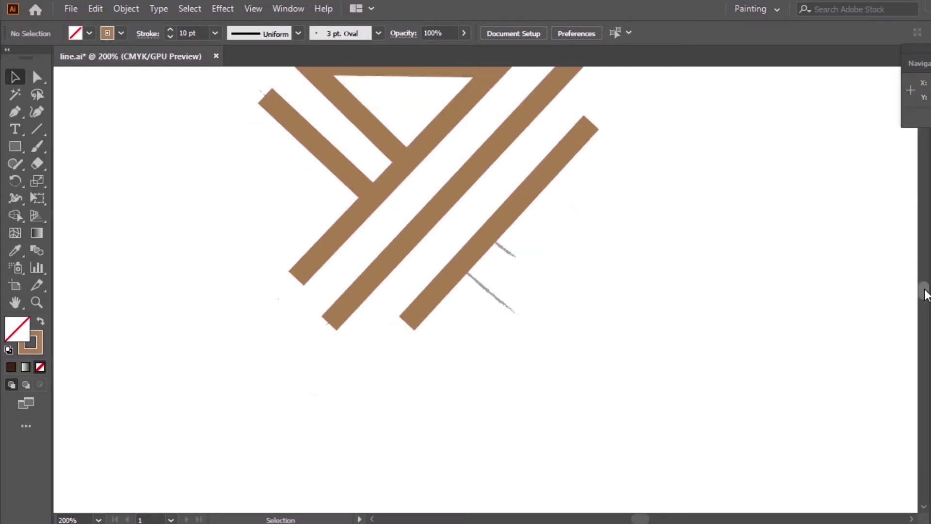
left_click(14, 112)
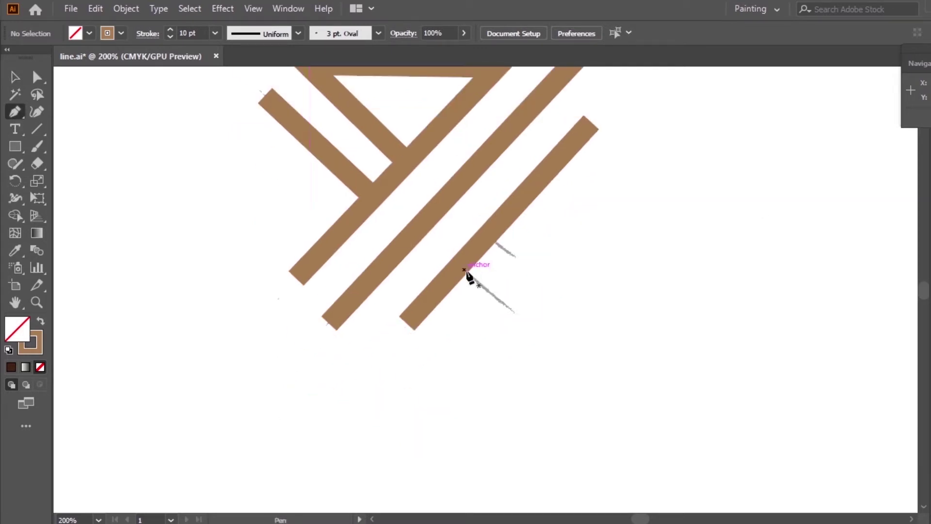
left_click(464, 269)
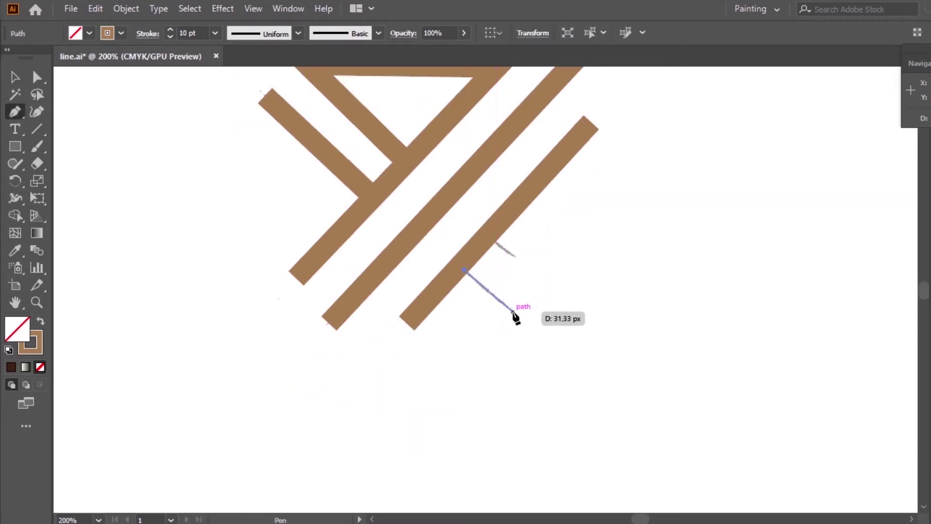
left_click(513, 310)
key("v")
left_click(128, 108)
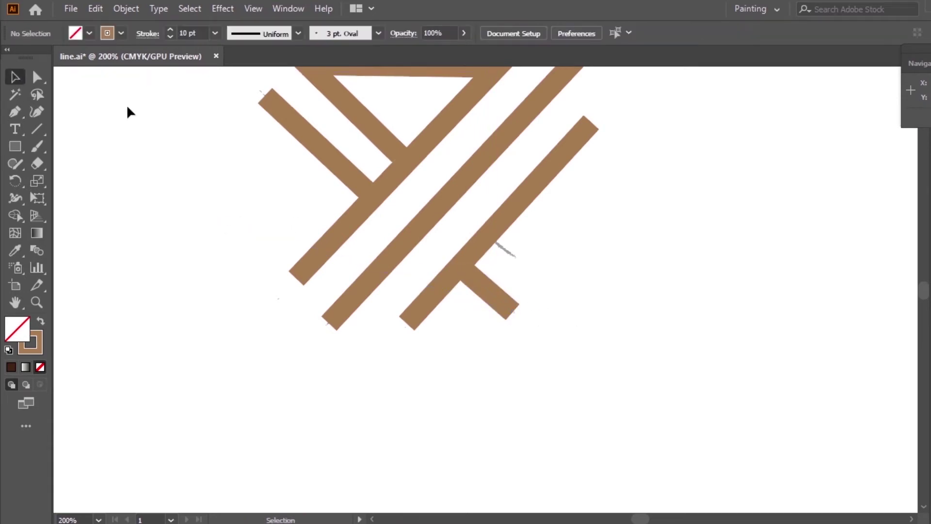
Step: Trace the remaining shorter branch just above it, starting on the lower-right diagonal, and deselect the path
left_click(19, 110)
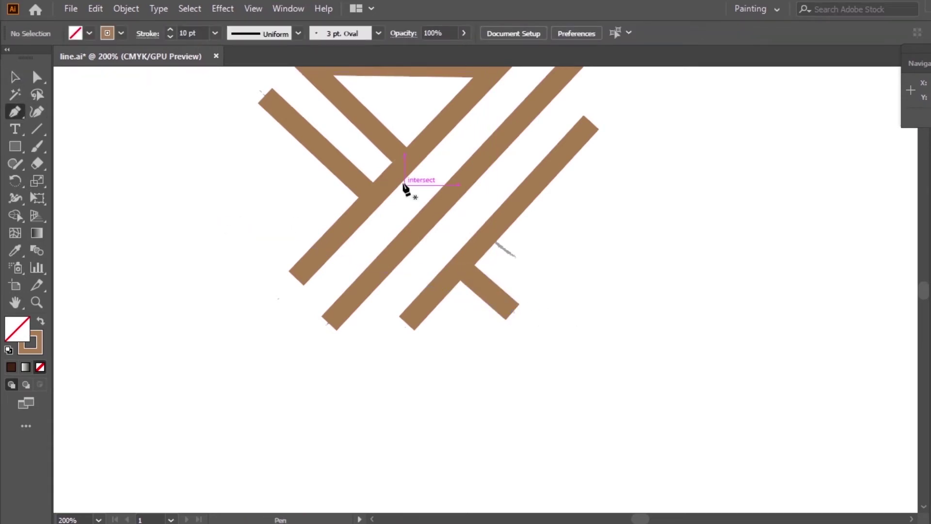
left_click(490, 237)
left_click(516, 258)
key("v")
left_click(584, 247)
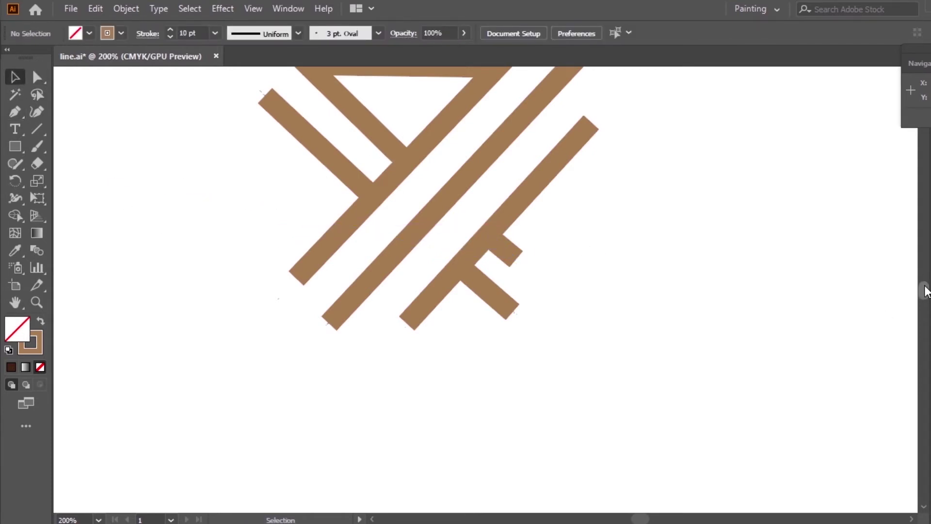
Step: Select all the traced lines and sample the brown outlined rectangle's appearance onto them with the Eyedropper, then deselect
scroll(924, 290, "up", 5)
scroll(925, 290, "down", 3)
scroll(923, 290, "up", 1)
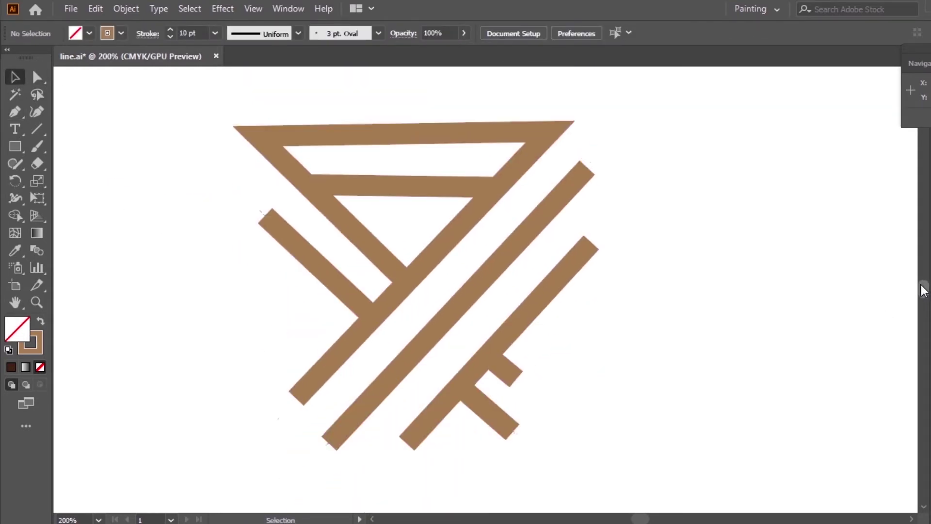
left_click(82, 519)
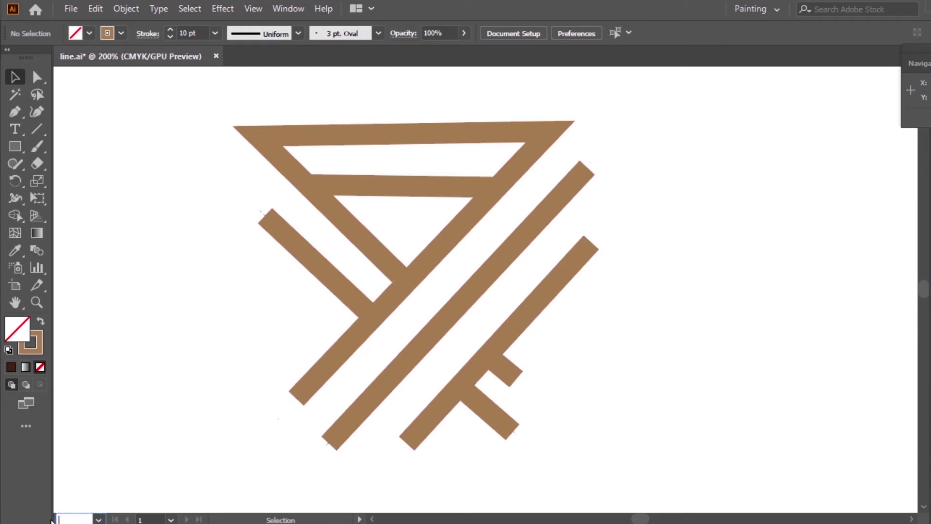
type("100")
key("Return")
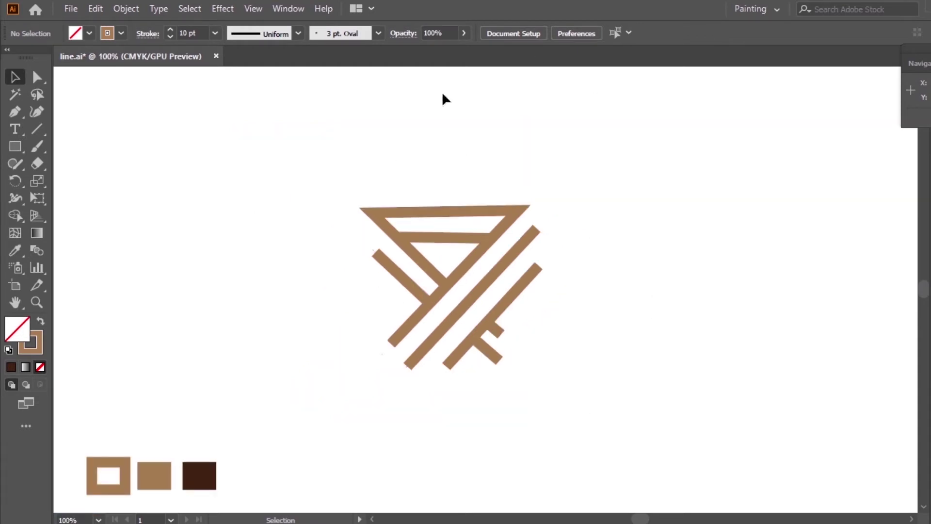
left_click_drag(345, 215, 553, 345)
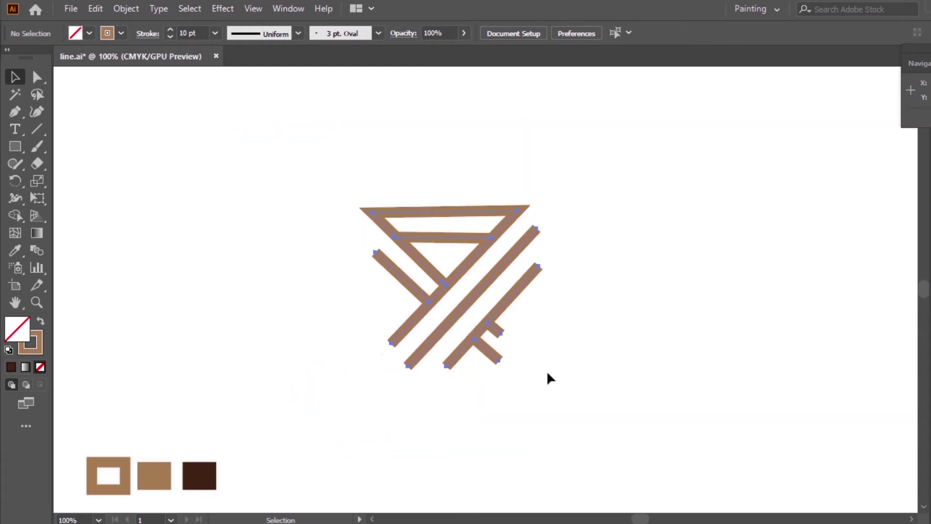
left_click(13, 251)
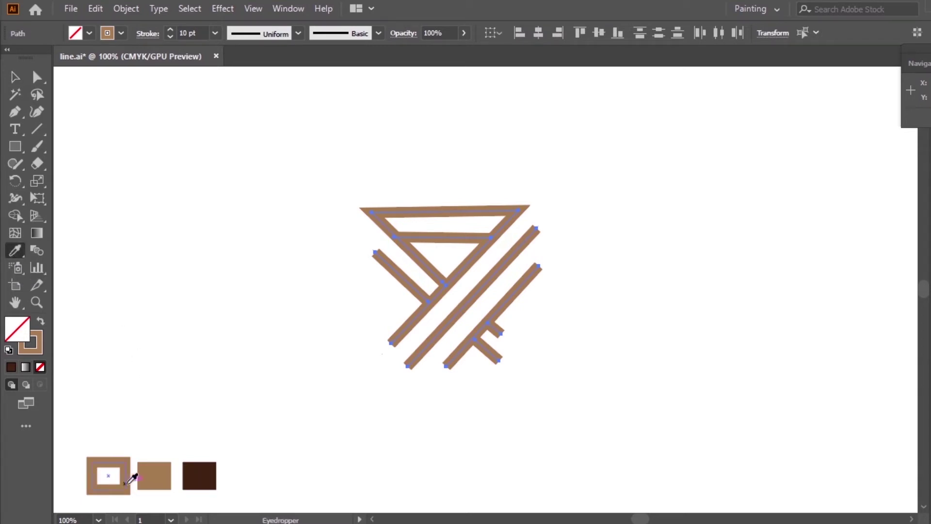
left_click(15, 77)
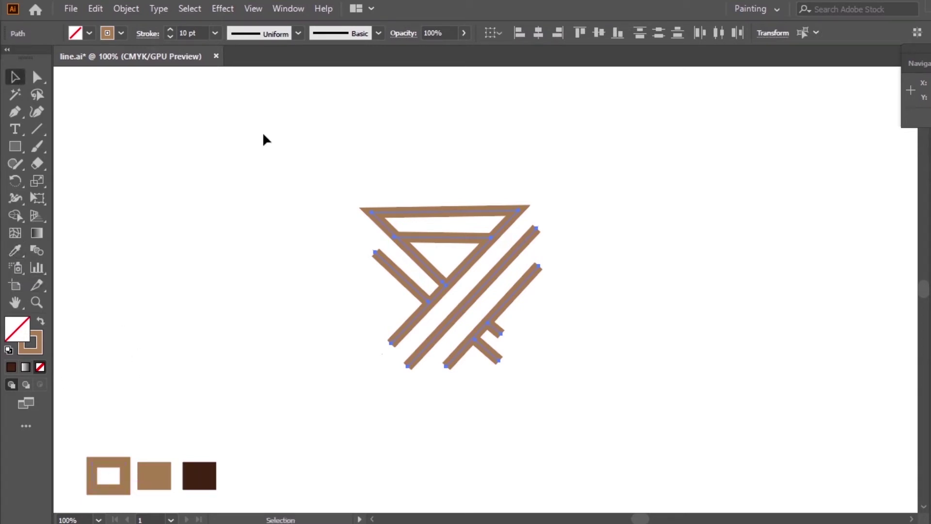
left_click(264, 135)
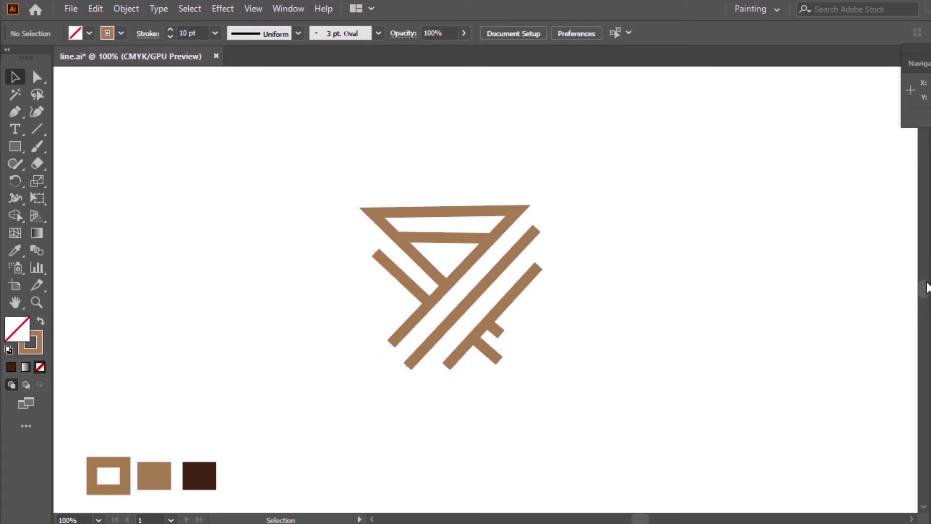
Step: Select all the traced lines of the logo mark and group them, then deselect
scroll(925, 299, "down", 2)
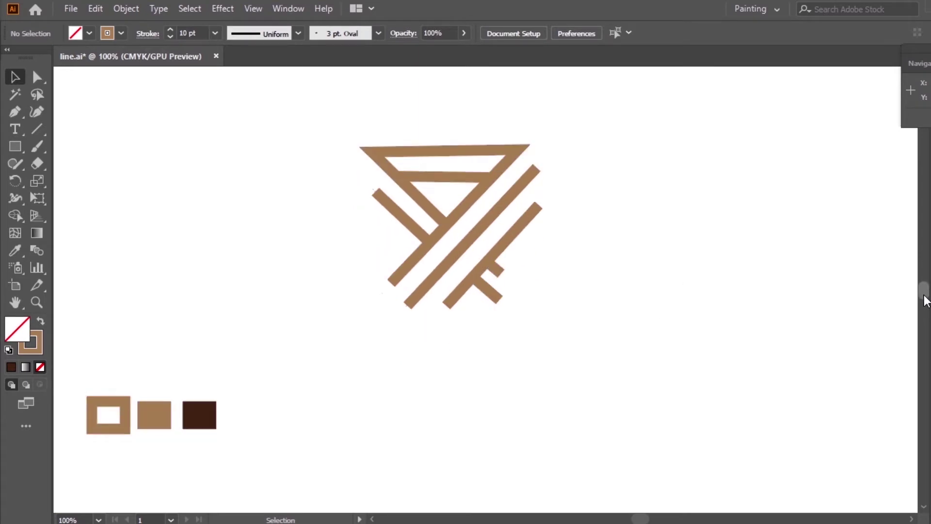
left_click_drag(324, 111, 557, 290)
left_click_drag(566, 328, 566, 328)
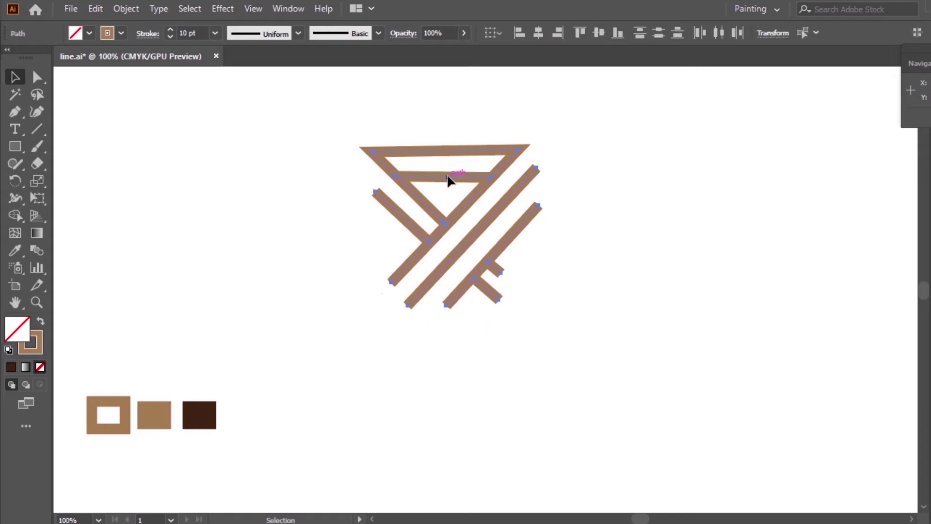
right_click(446, 176)
left_click(479, 265)
left_click(567, 250)
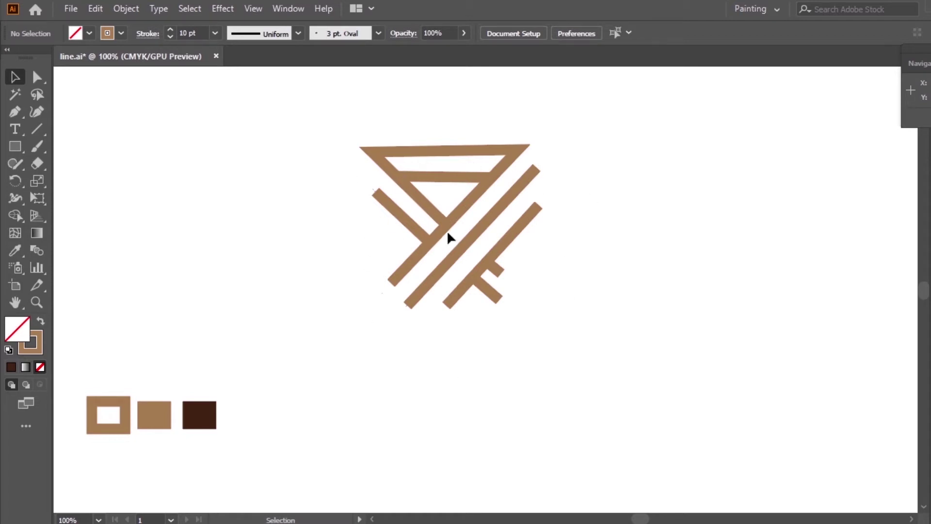
Step: Add the point text "LINEKITE" below the logo mark
left_click(14, 128)
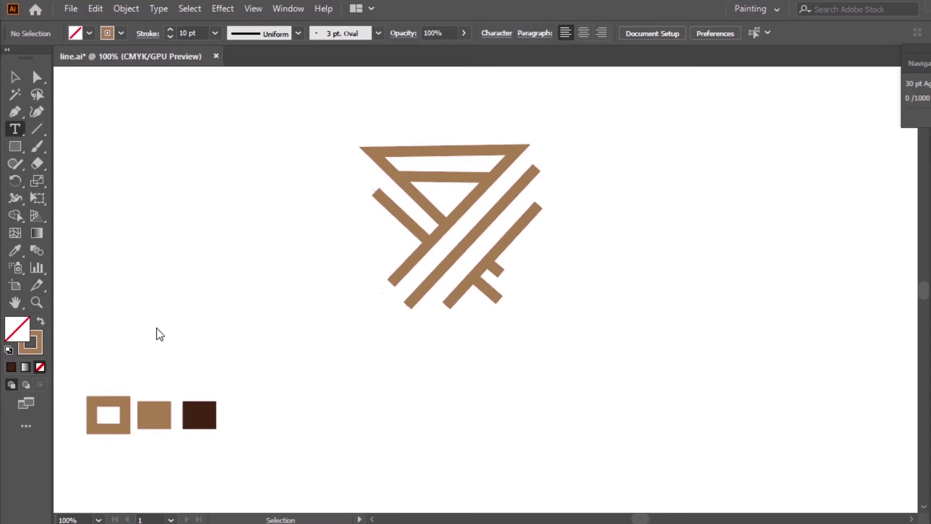
left_click(343, 341)
left_click(462, 322)
key("BackSpace")
key("BackSpace")
key("BackSpace")
key("BackSpace")
key("BackSpace")
key("BackSpace")
key("BackSpace")
key("BackSpace")
key("BackSpace")
key("BackSpace")
key("BackSpace")
type("LINE")
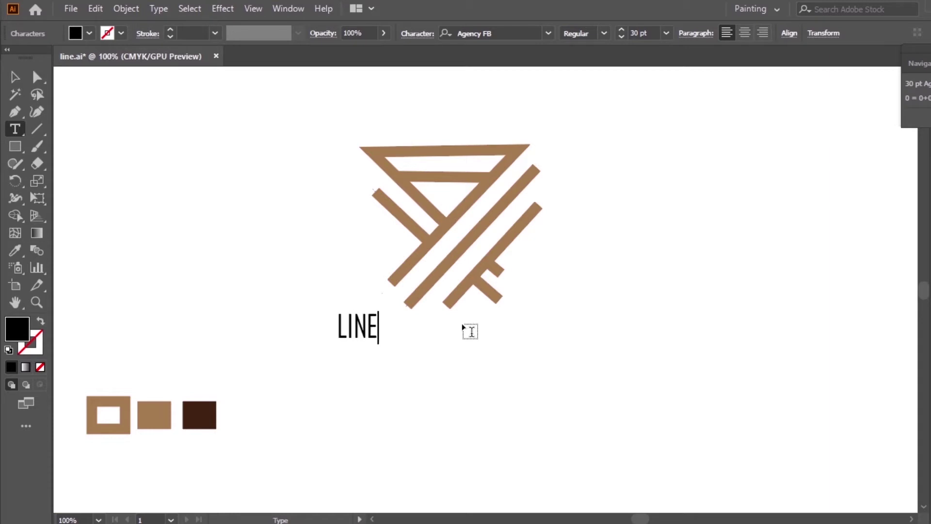
type("KITE")
Step: Set the LINEKITE text to 50 pt and move it under the logo mark
left_click_drag(415, 320, 336, 324)
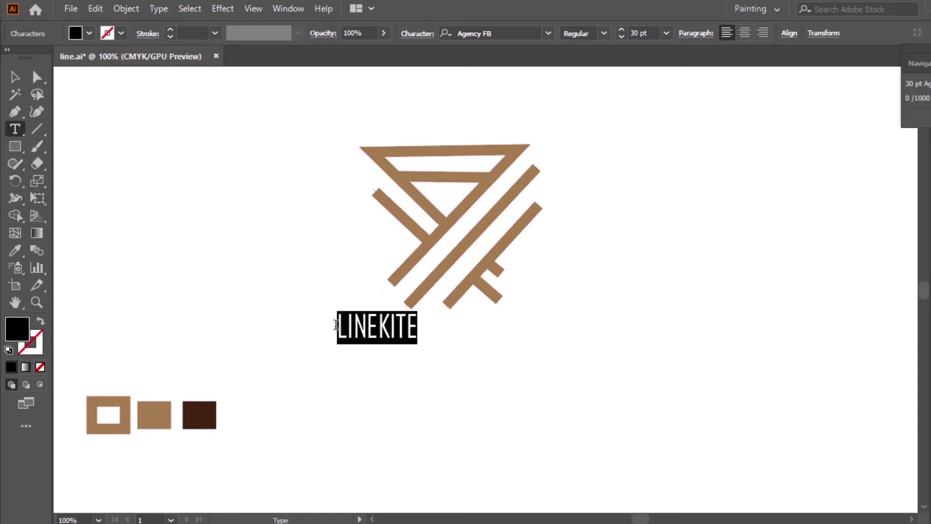
left_click_drag(640, 32, 631, 33)
type("5")
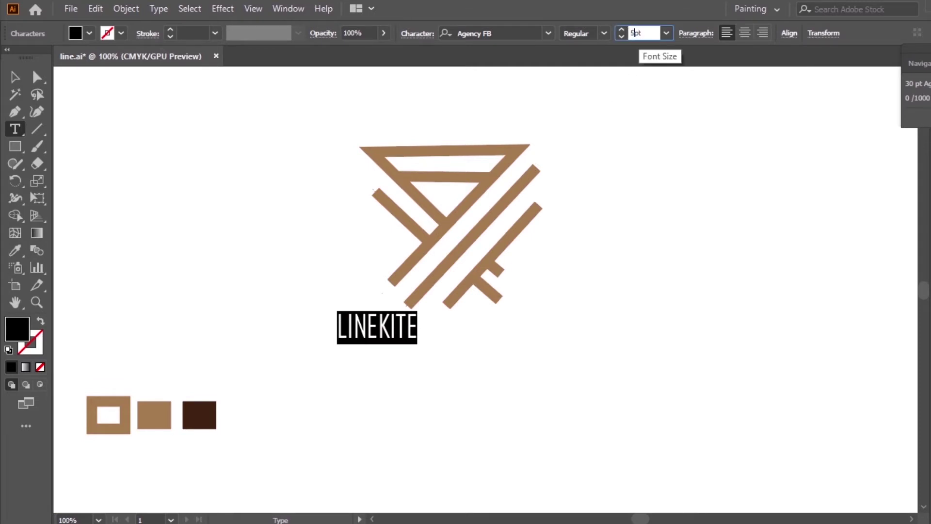
type("0")
key("Return")
left_click(15, 77)
left_click_drag(413, 338, 465, 340)
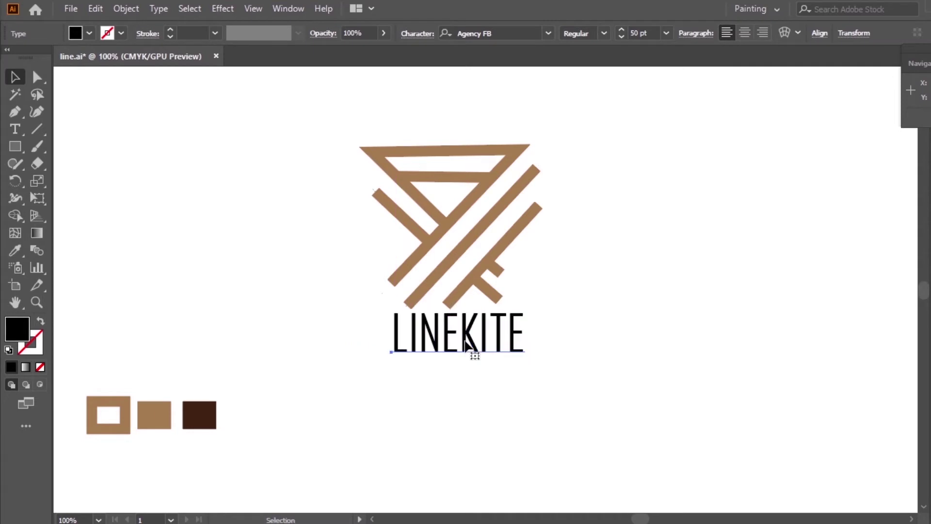
Step: Set the LINEKITE font to Source Code Variable and sample the solid light brown square's fill onto it with the Eyedropper
left_click(548, 33)
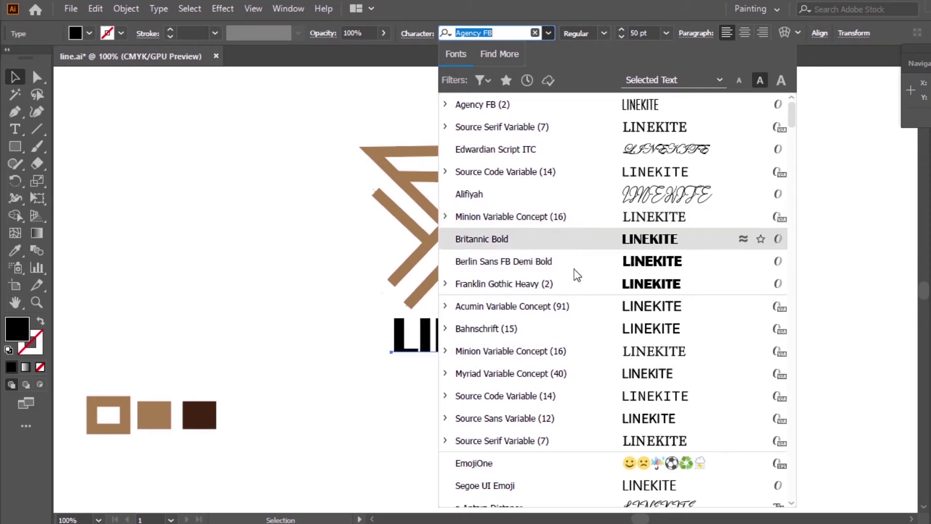
left_click(581, 405)
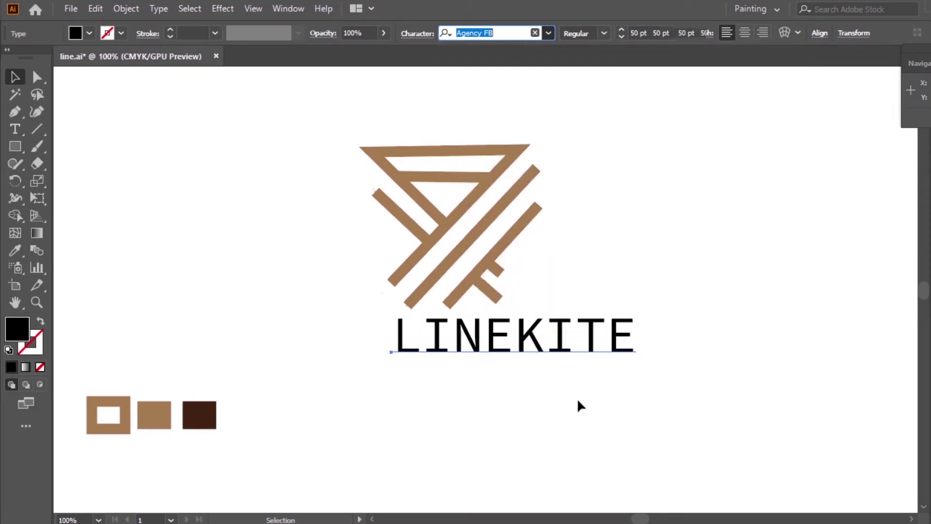
double_click(633, 329)
left_click_drag(638, 322, 394, 361)
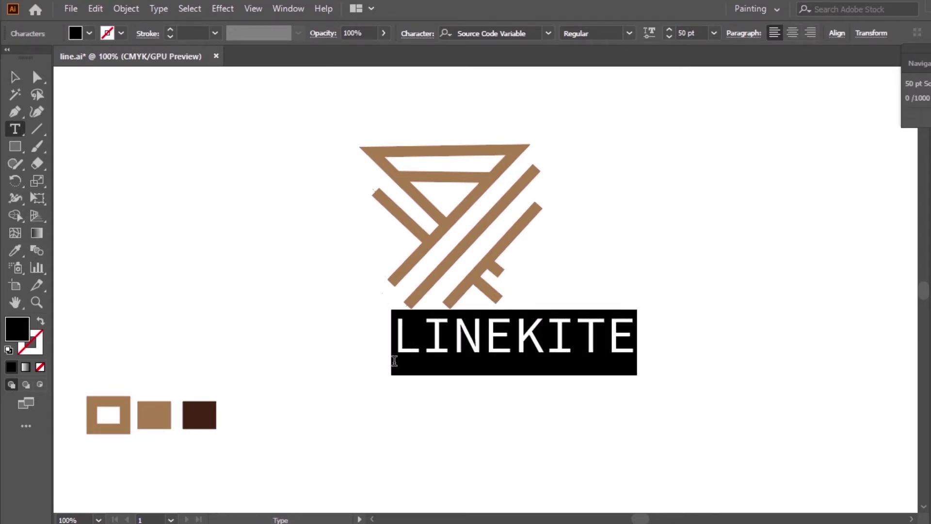
left_click(15, 250)
left_click(152, 412)
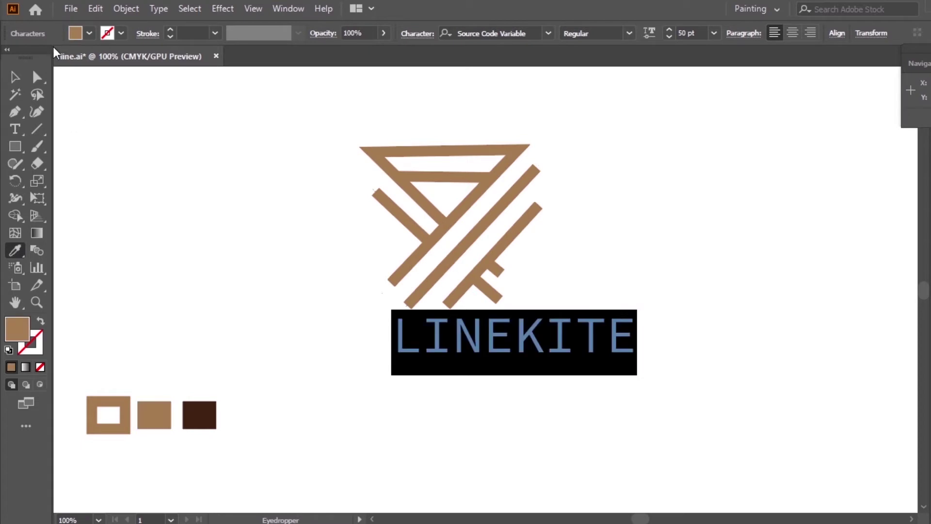
Step: Center the LINEKITE text under the mark, set its font style to Bold and deselect it
left_click(15, 76)
left_click_drag(566, 321, 508, 327)
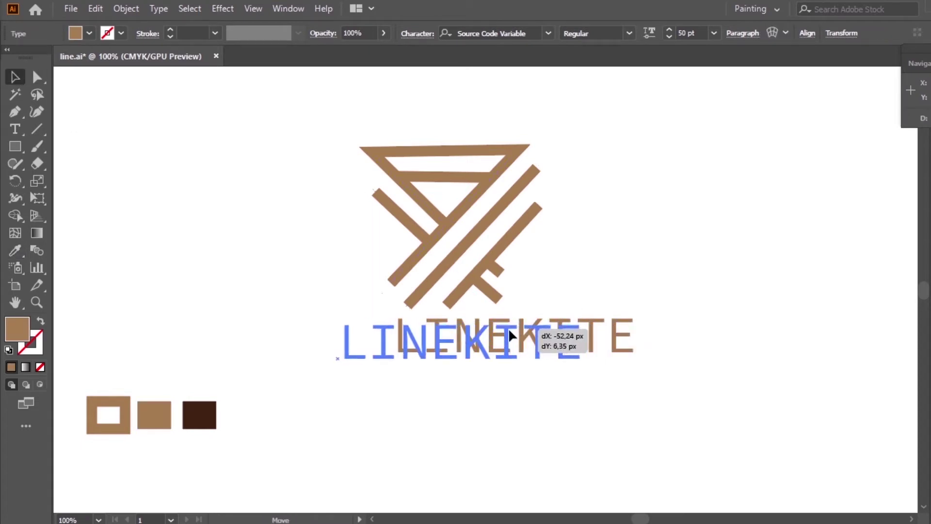
left_click_drag(586, 320, 336, 389)
left_click(632, 34)
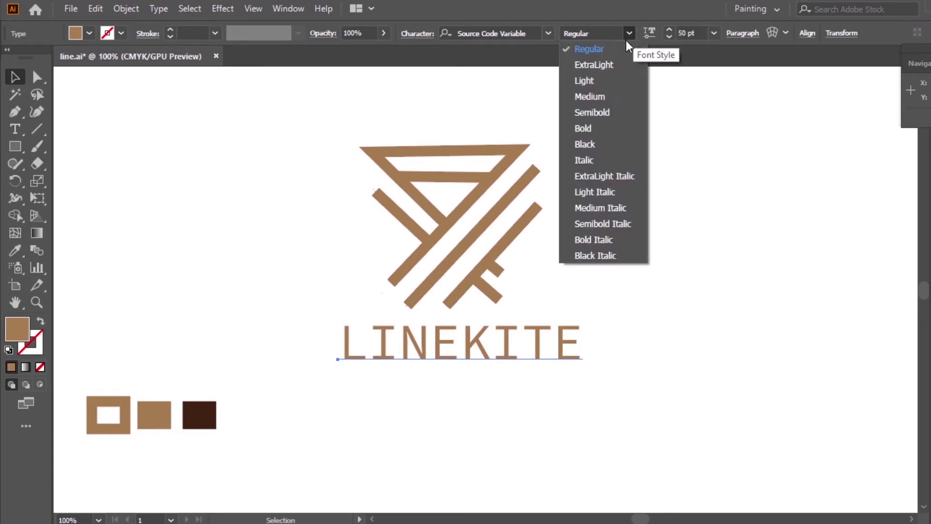
left_click(600, 134)
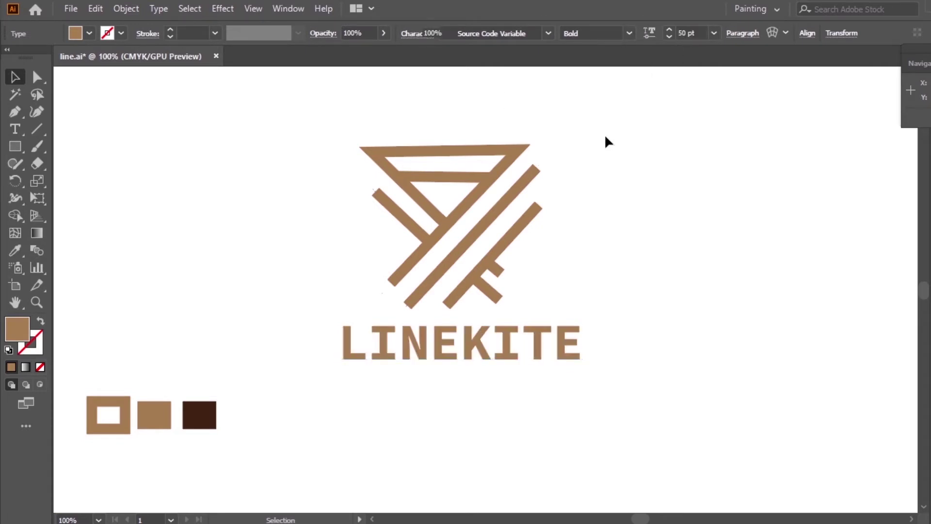
left_click(605, 137)
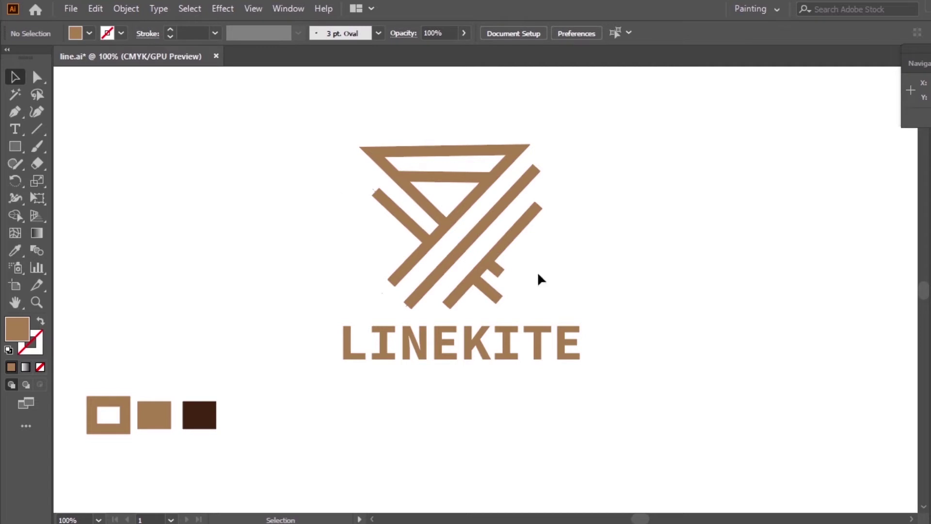
Step: Add the uppercase text "GIFT" and move it just beneath the middle of LINEKITE
left_click(13, 130)
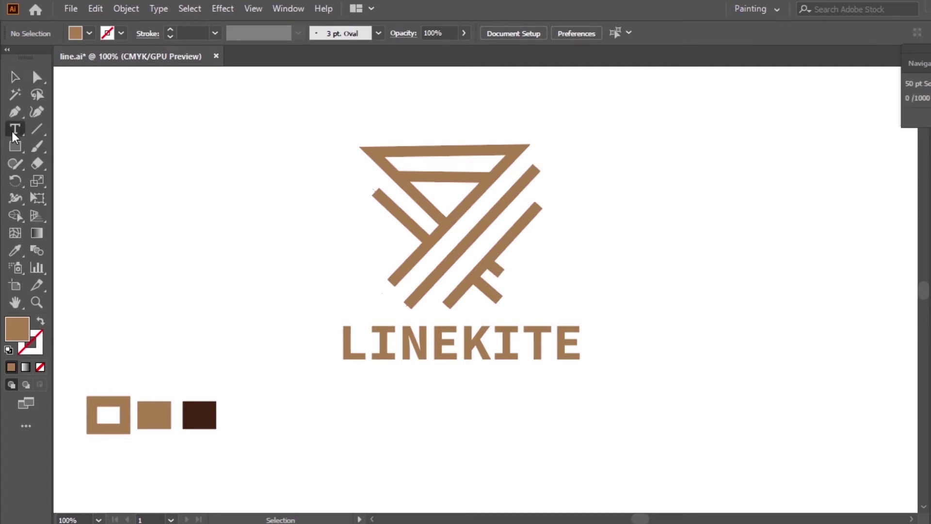
left_click(378, 383)
key("BackSpace")
type("gift")
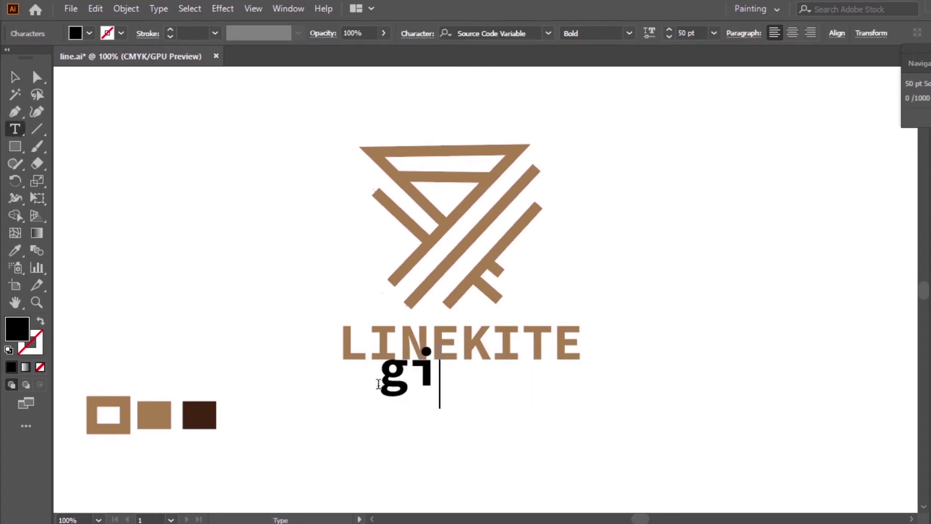
key("BackSpace")
key("BackSpace")
key("BackSpace")
key("BackSpace")
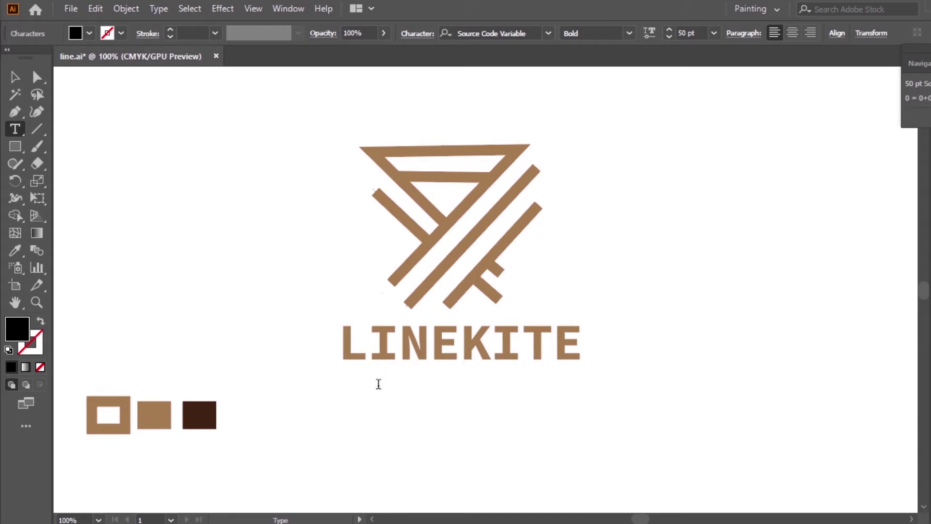
type("GO")
key("BackSpace")
type("IFT")
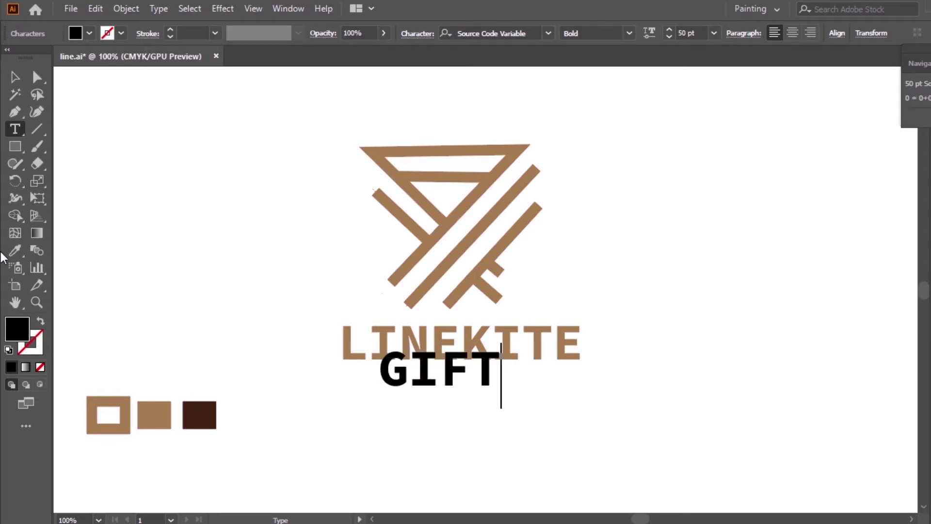
left_click(14, 77)
left_click_drag(473, 383, 387, 381)
Step: Sample the dark brown square's fill onto the GIFT text with the Eyedropper
double_click(482, 386)
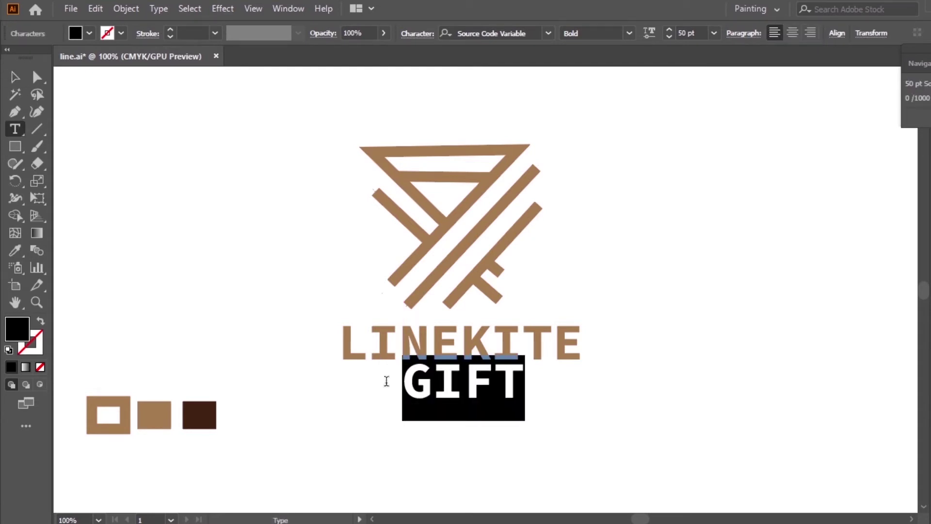
left_click(15, 249)
left_click(199, 415)
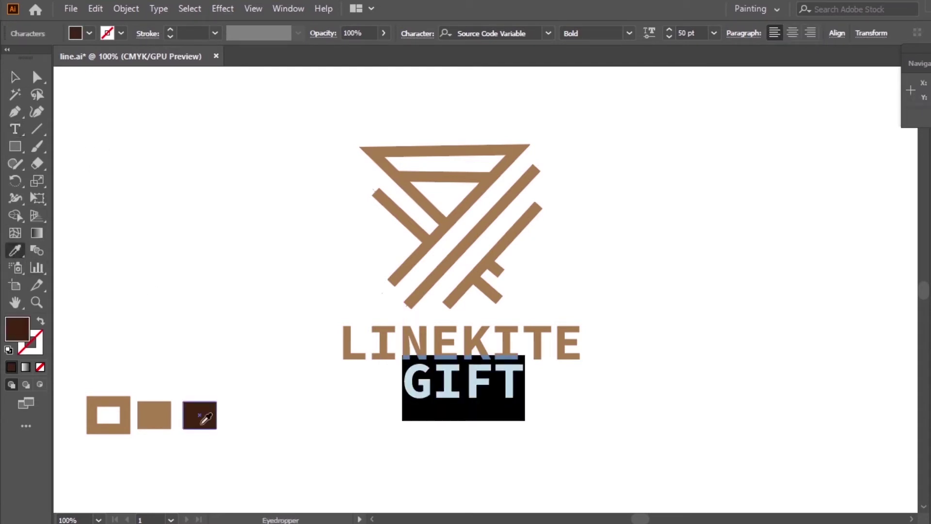
left_click(13, 77)
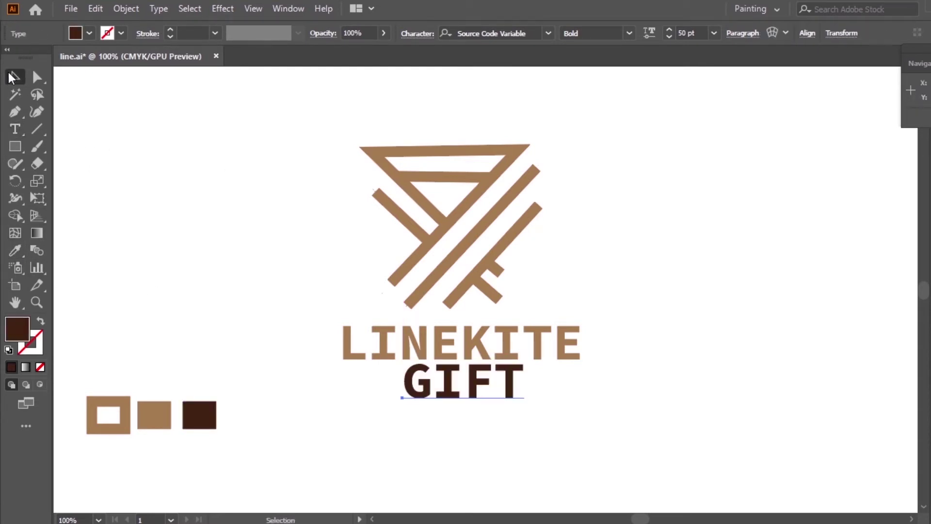
Step: Set the GIFT text's font to Agency FB Bold and recenter it beneath LINEKITE
double_click(508, 389)
left_click_drag(525, 388, 402, 388)
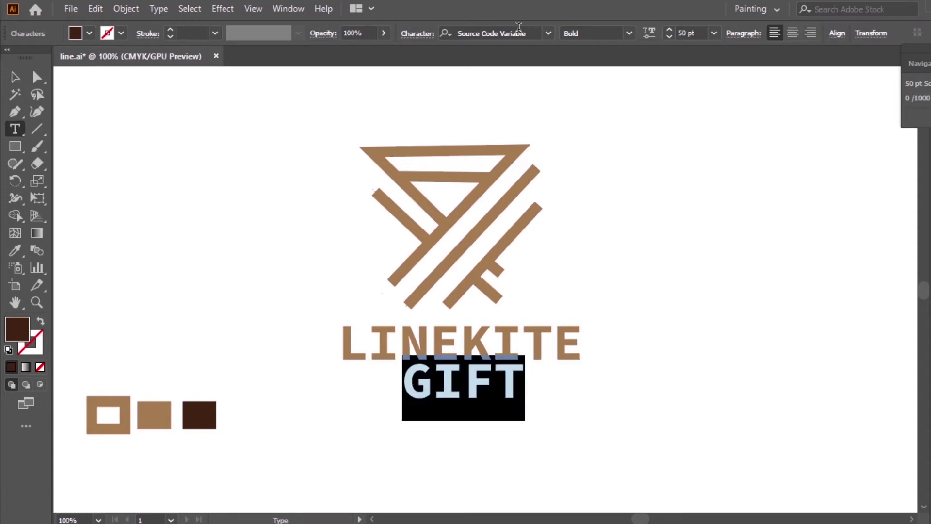
left_click(548, 33)
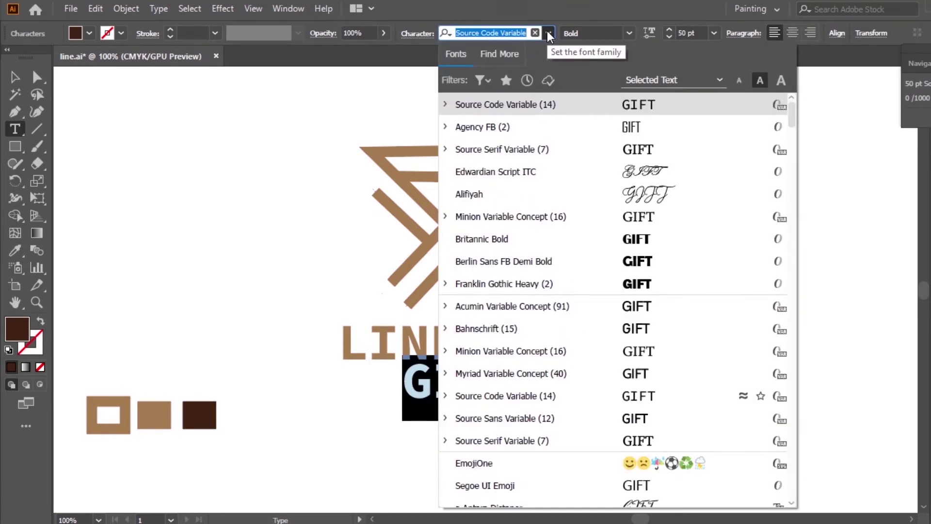
left_click_drag(791, 112, 792, 140)
left_click(609, 320)
left_click(14, 77)
left_click_drag(453, 394, 460, 398)
left_click(493, 383)
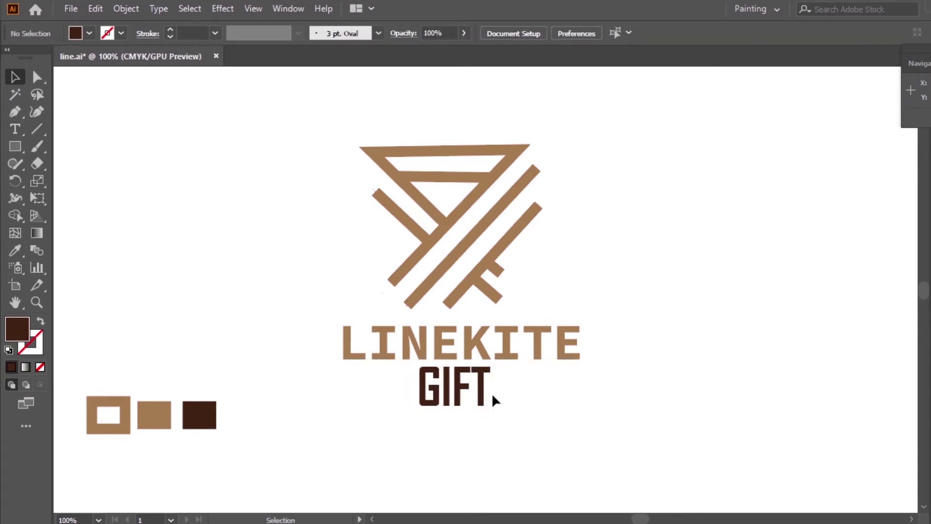
Step: Set the GIFT text's font style to Regular
left_click(486, 401)
double_click(473, 385)
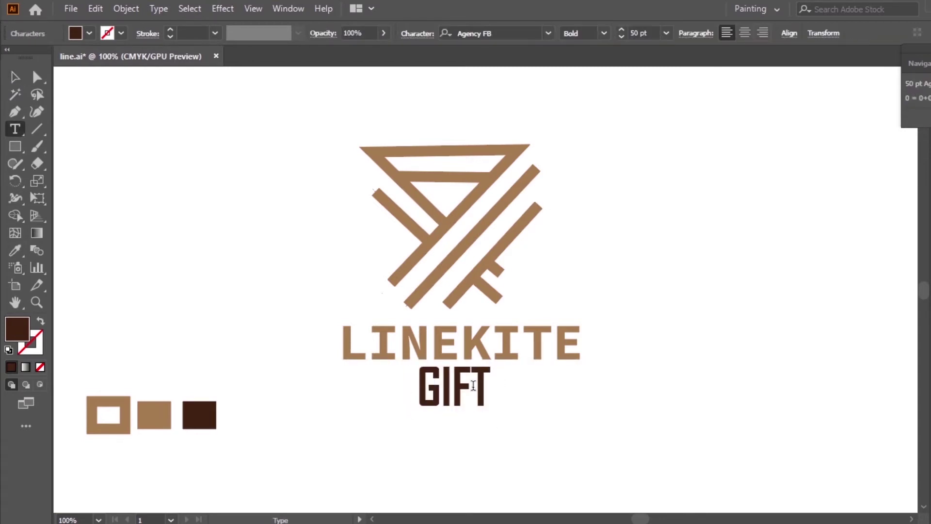
left_click_drag(420, 375, 523, 392)
left_click(605, 32)
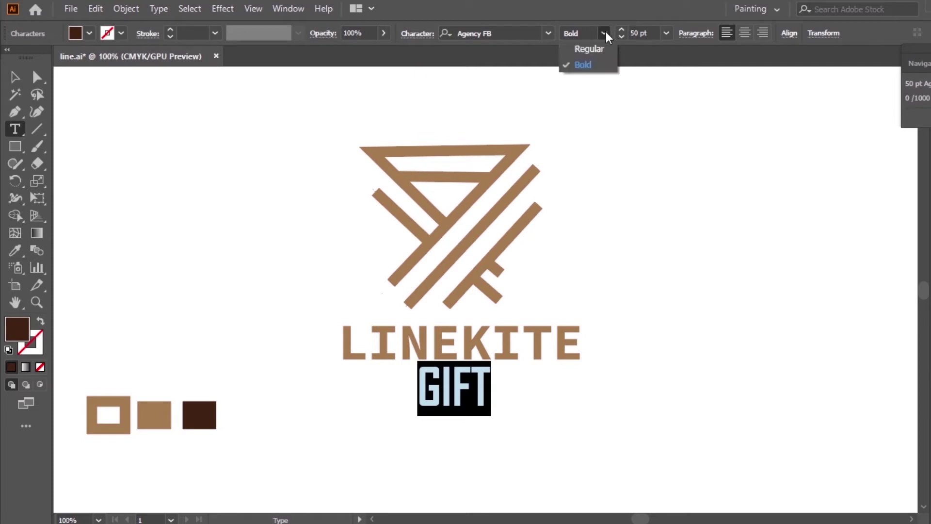
left_click(598, 50)
Step: Set GIFT's paragraph justification letter spacing to 150% maximum and 150% desired with preview on, and apply it
left_click(699, 34)
left_click(705, 44)
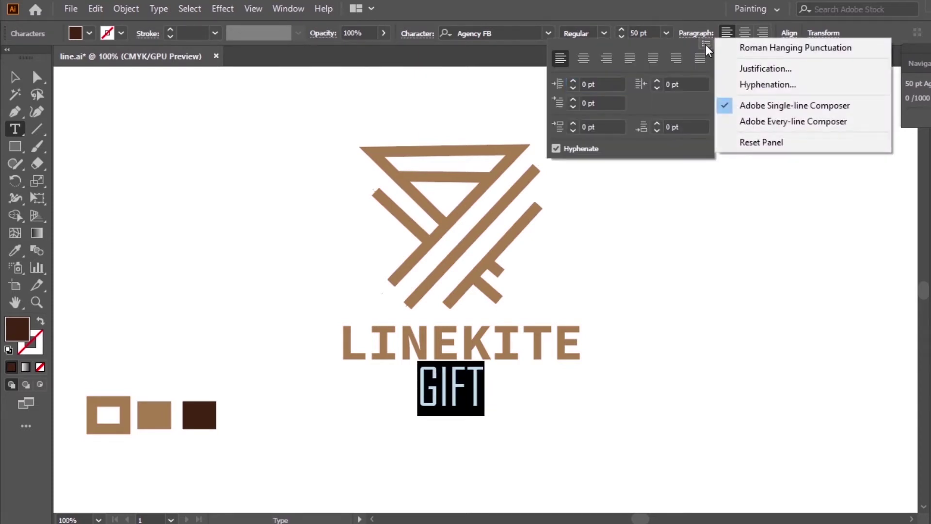
left_click(745, 70)
left_click_drag(470, 159, 720, 193)
left_click(639, 375)
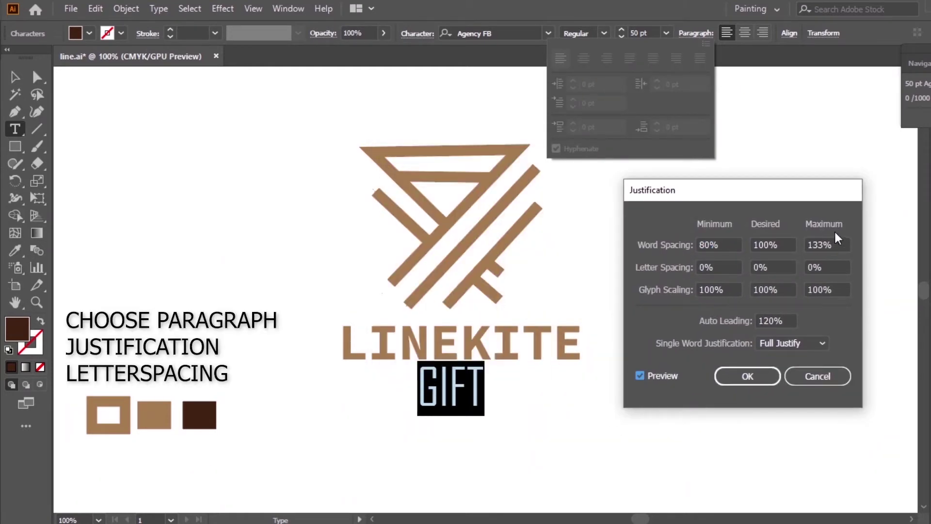
double_click(814, 268)
type("15")
left_click(761, 267)
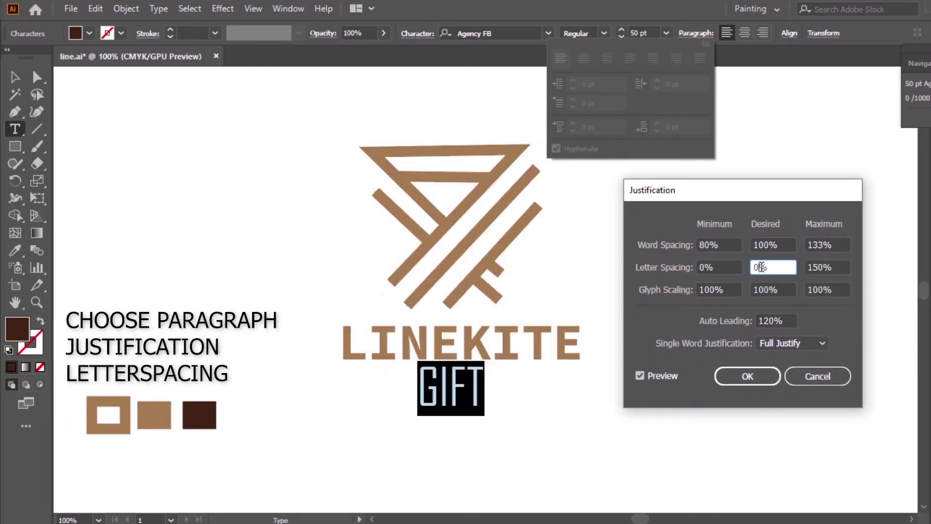
type("150")
left_click(640, 375)
left_click(639, 375)
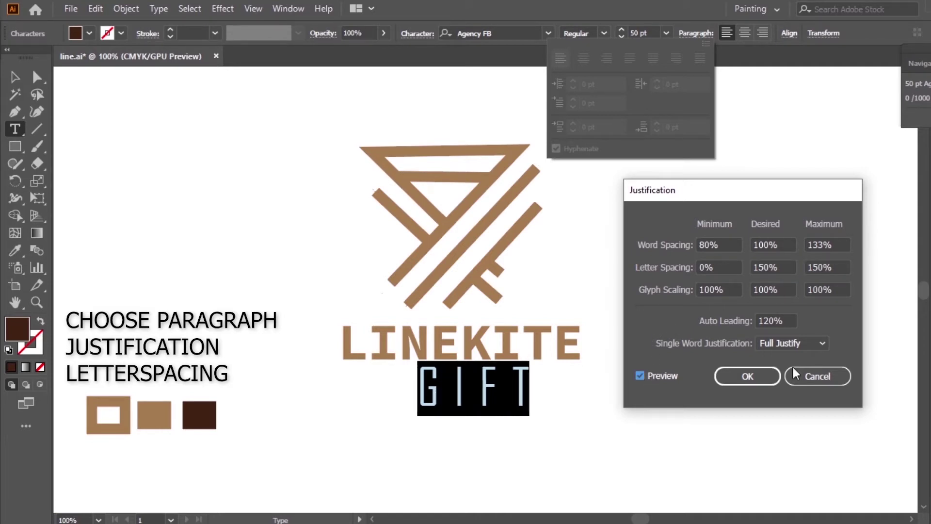
left_click(766, 376)
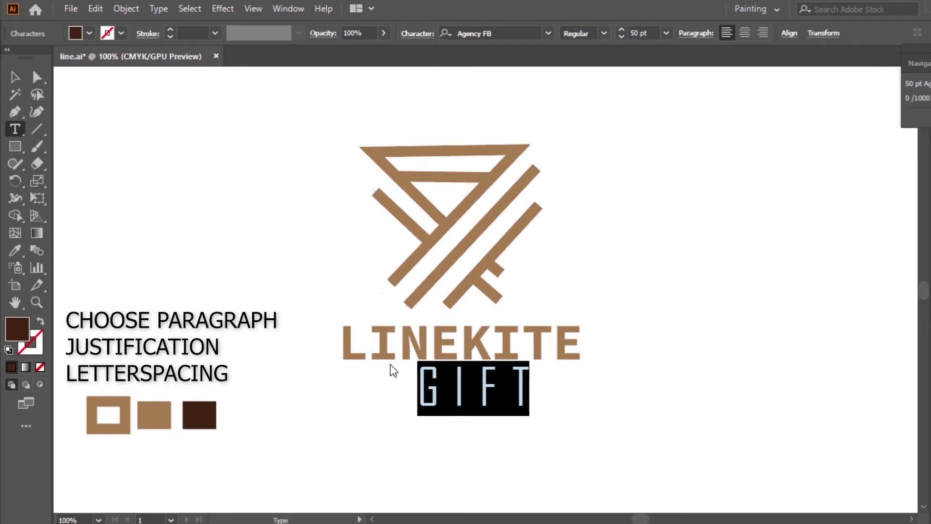
Step: Set the GIFT text size to 30 pt and move it closer beneath the center of LINEKITE
double_click(635, 33)
type("30")
left_click(187, 189, "ctrl")
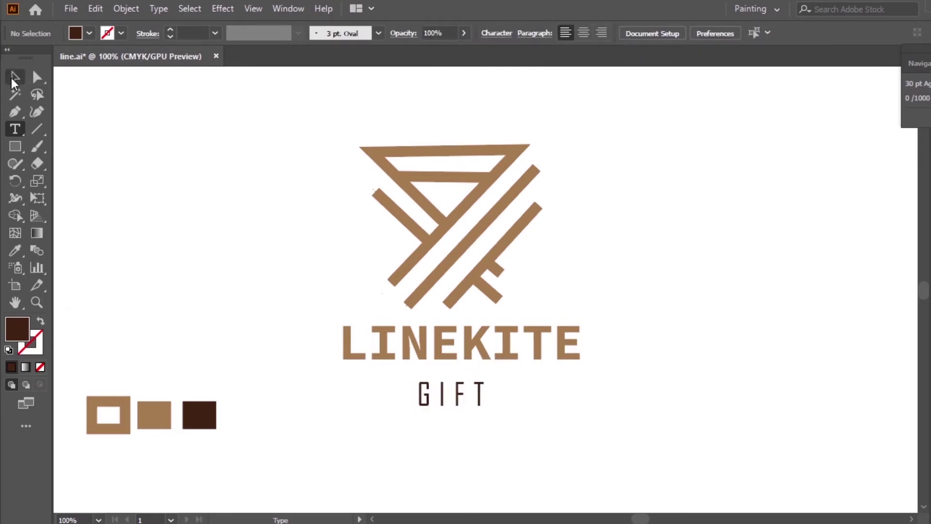
left_click_drag(439, 380, 464, 368)
left_click(615, 370)
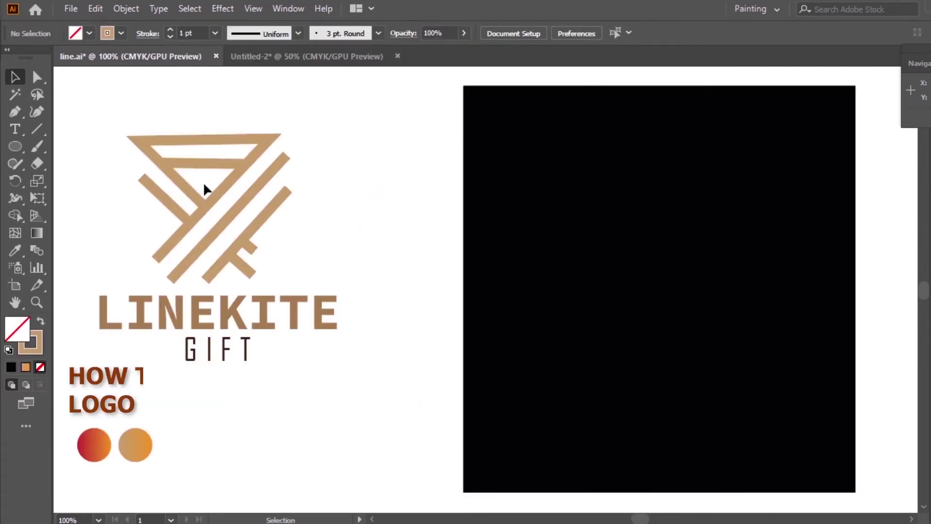
left_click(202, 163)
key("i")
left_click(200, 197)
key("v")
left_click(304, 94)
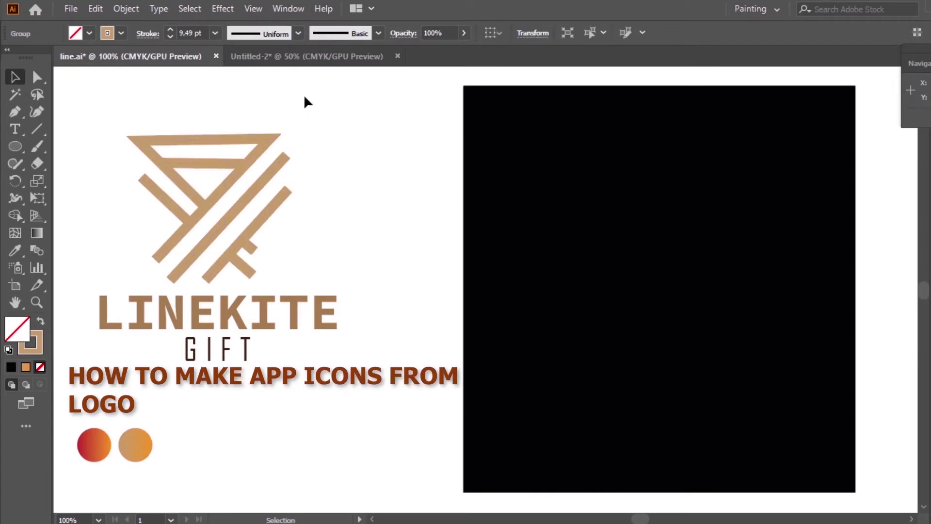
Step: Draw a rounded square in the upper part of the black background square
left_click(15, 144)
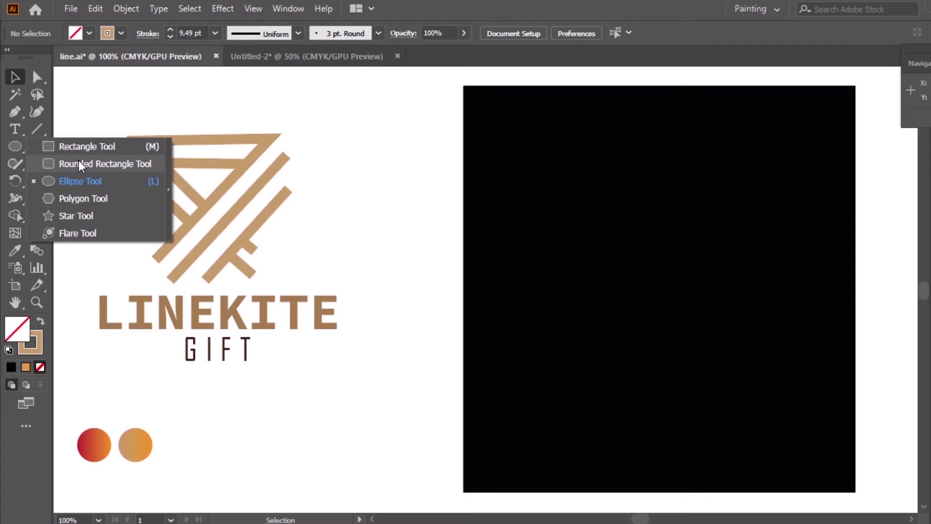
left_click(111, 168)
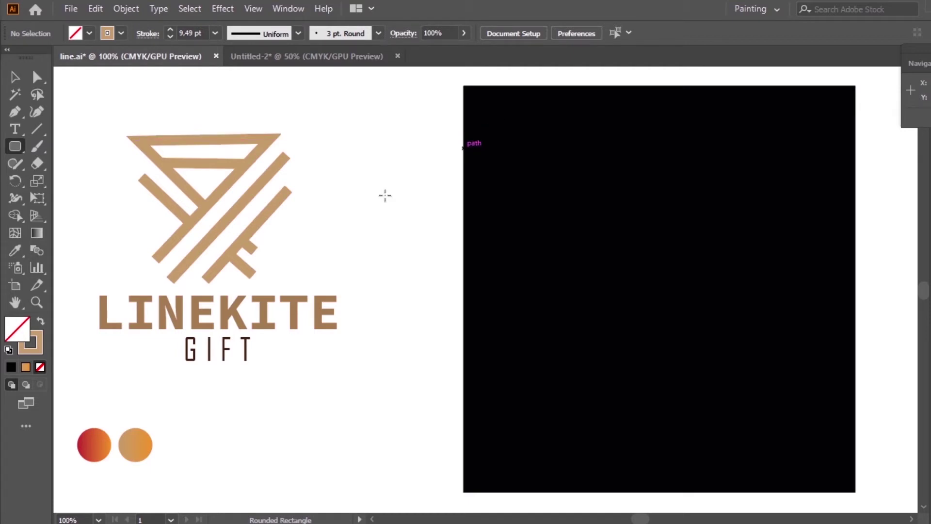
mouse_move(506, 142)
left_mouse_down()
mouse_move(546, 212)
mouse_move(607, 240)
left_mouse_up()
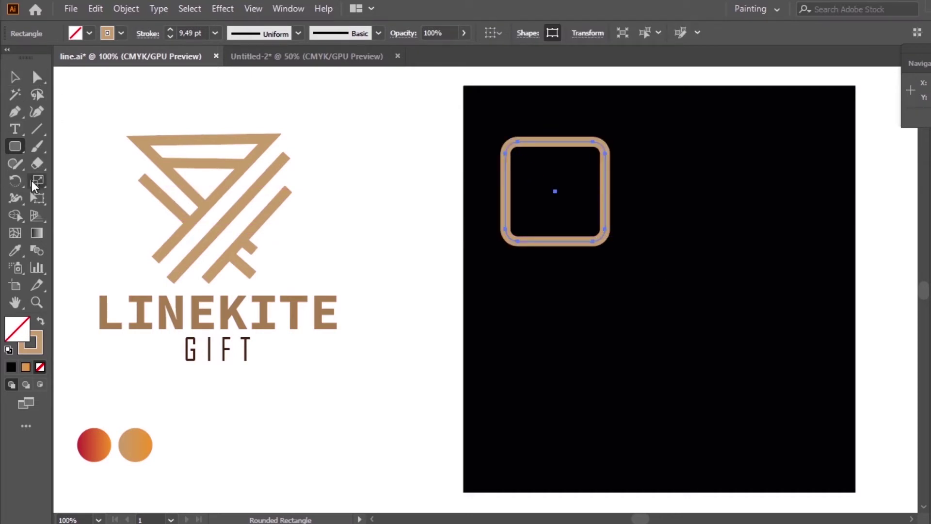
Step: Fill the rounded square with the red-to-orange gradient sampled from the red sample circle and move it right within the black background
left_click(15, 250)
left_click(101, 442)
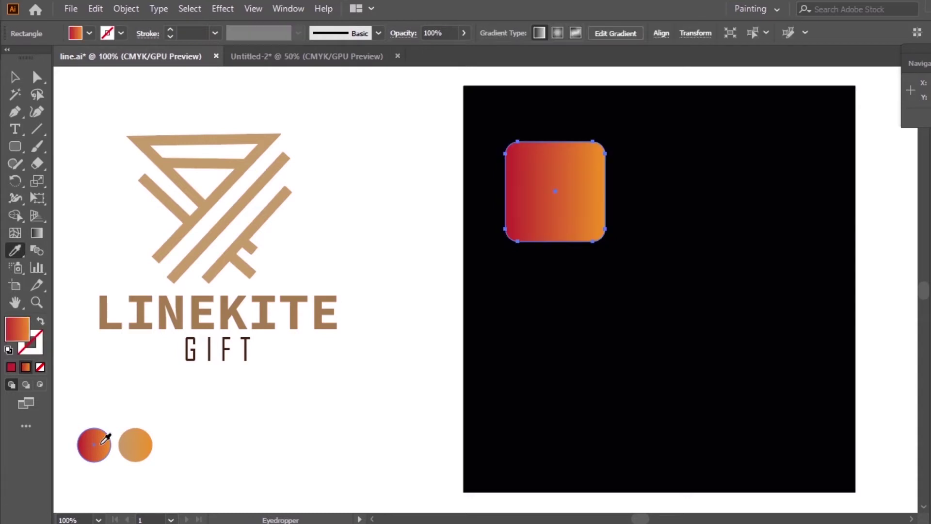
left_click(15, 76)
left_click(289, 84)
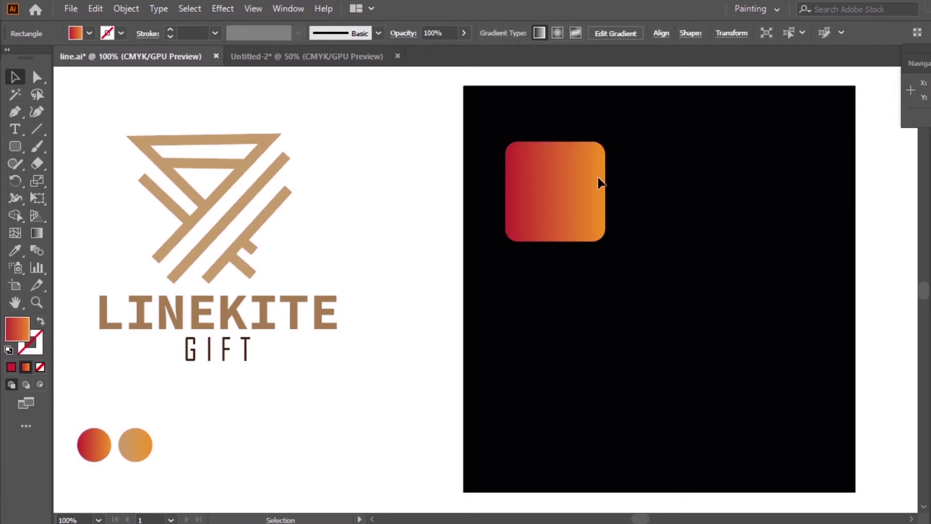
left_click_drag(580, 195, 676, 179)
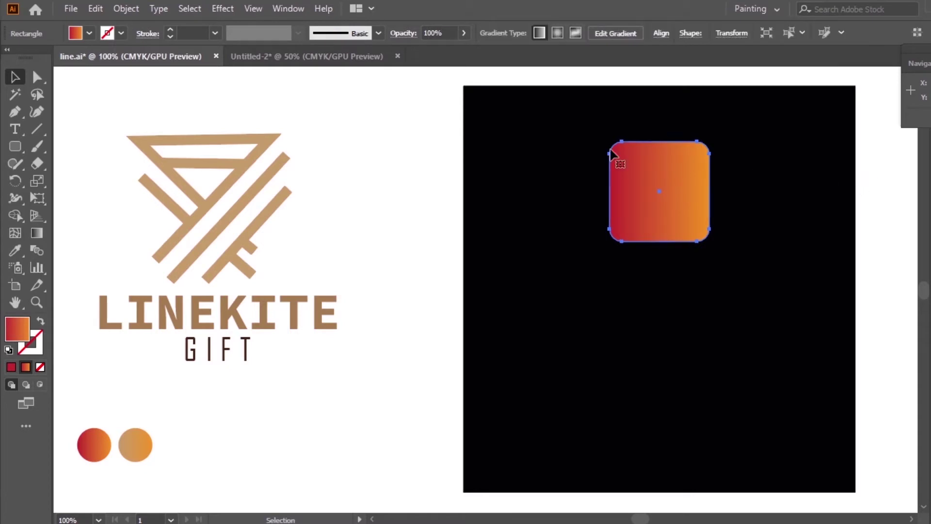
Step: Set the rounded square's gradient angle to 90°
left_click(37, 234)
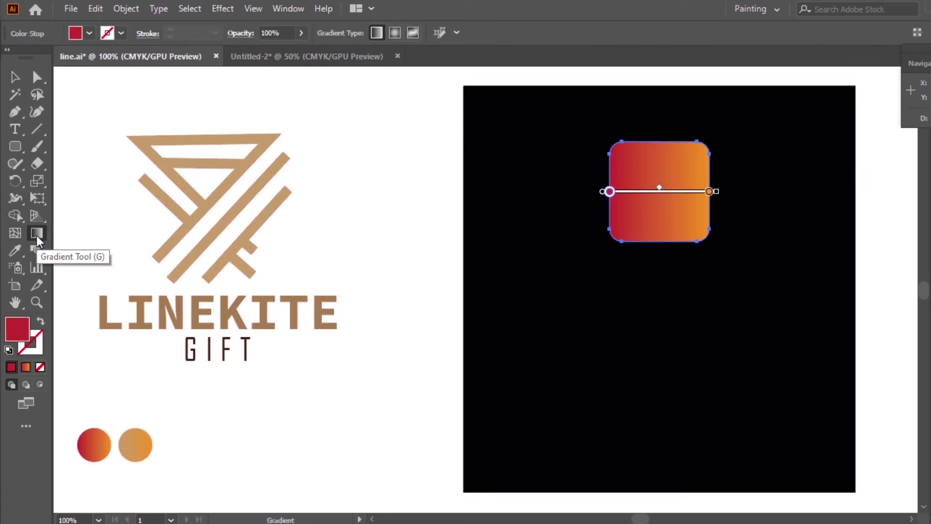
double_click(35, 234)
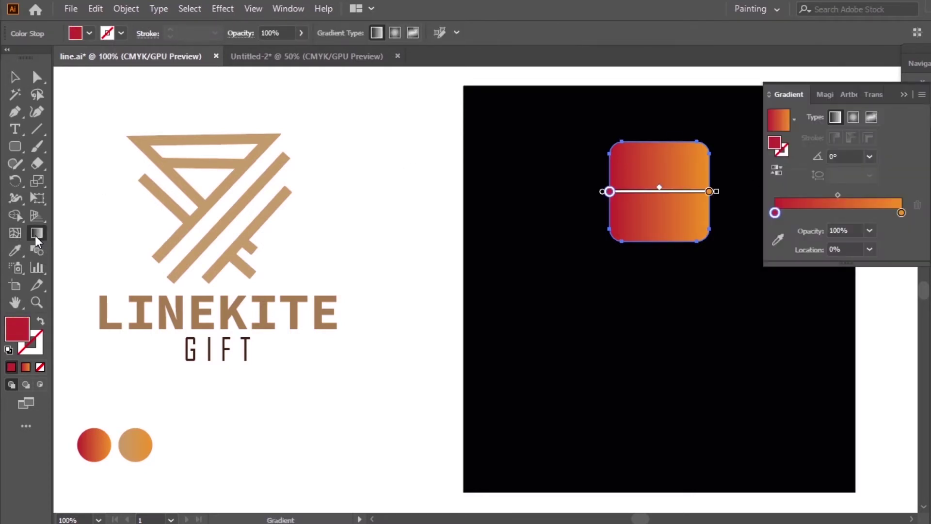
left_click(871, 154)
left_click(875, 234)
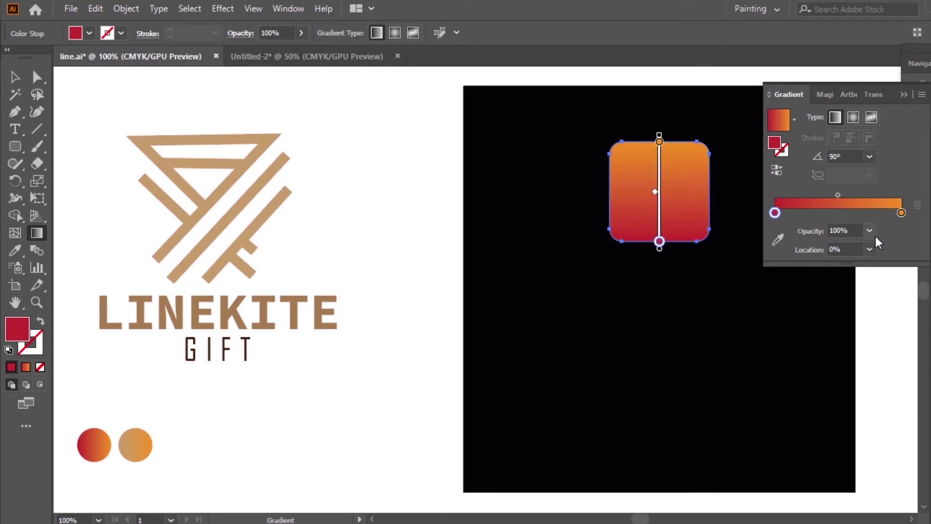
left_click(903, 94)
key("v")
left_click(405, 118)
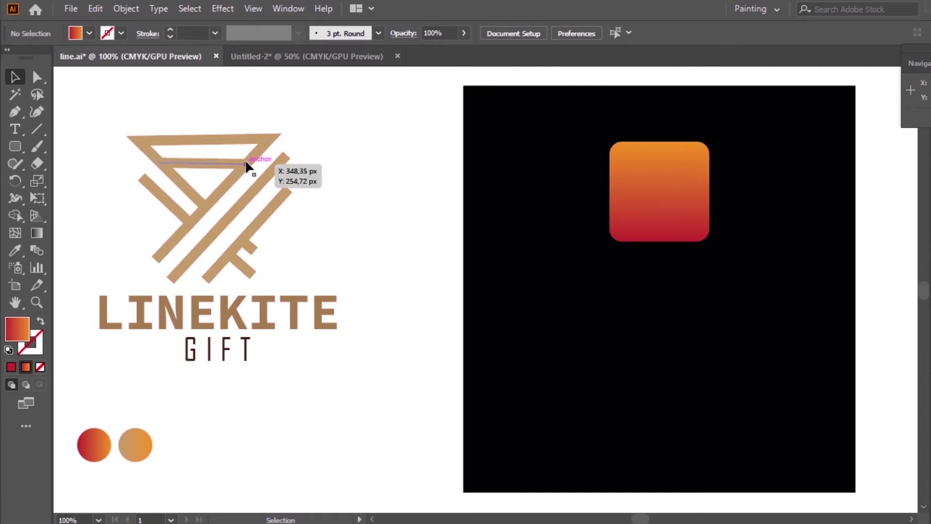
Step: Copy the brown logo symbol onto the gradient rounded square and bring the copy to the front
mouse_move(244, 170)
left_mouse_down()
mouse_move(443, 175)
mouse_move(670, 159)
left_mouse_up()
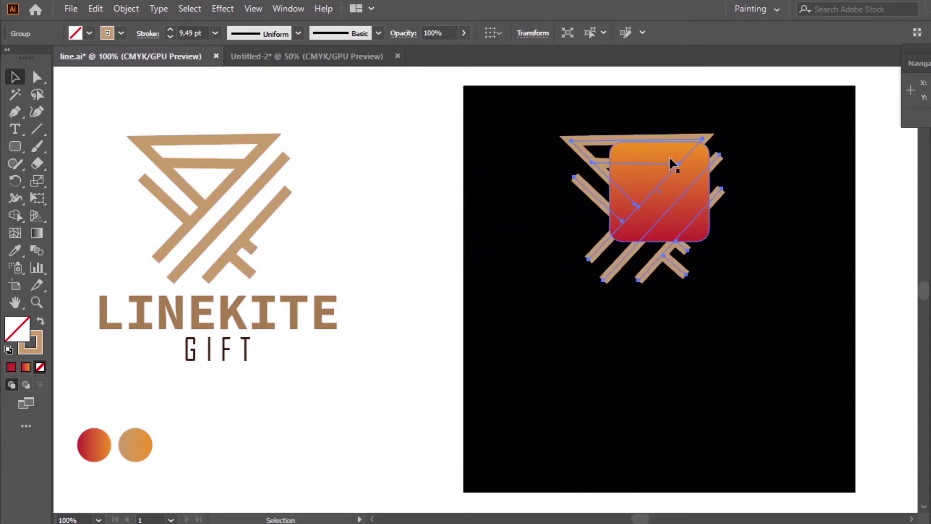
right_click(604, 141)
mouse_move(669, 320)
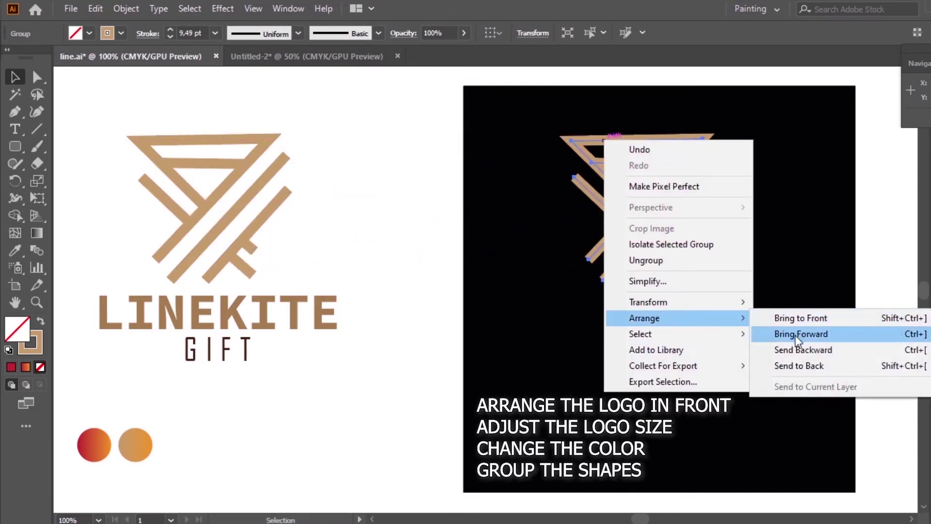
left_click(795, 320)
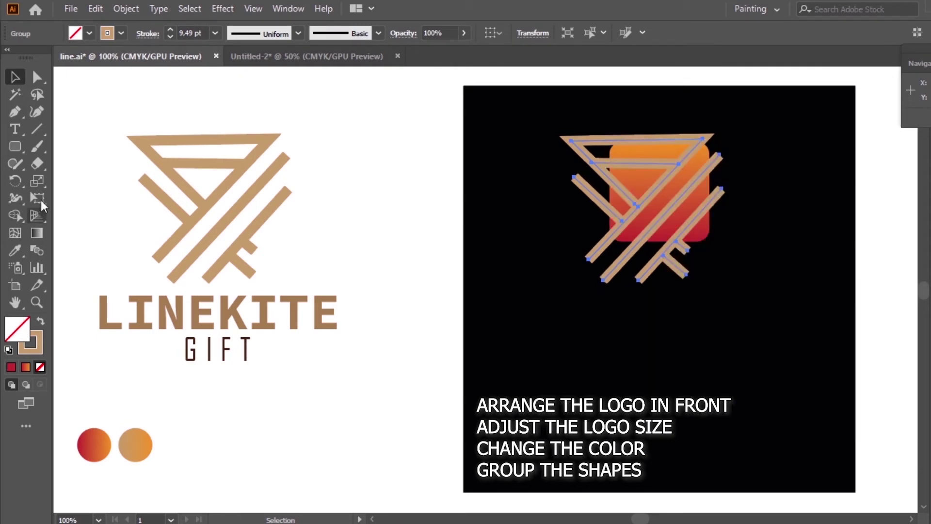
Step: Set the copied logo symbol's stroke color to white
left_click(122, 34)
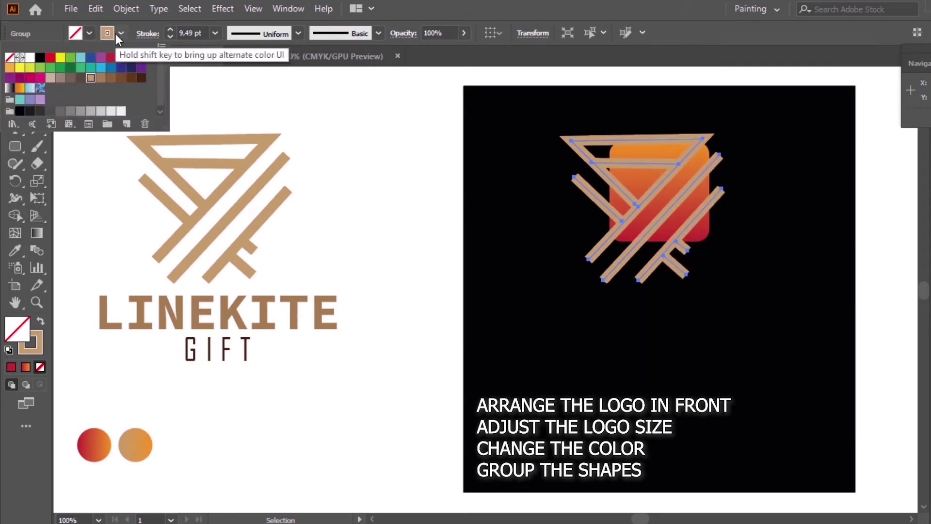
left_click(30, 58)
left_click(301, 98)
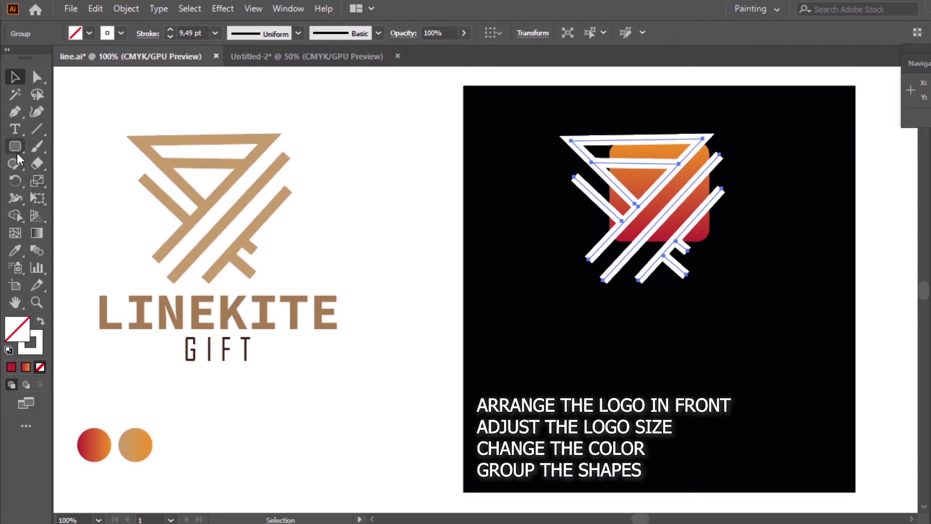
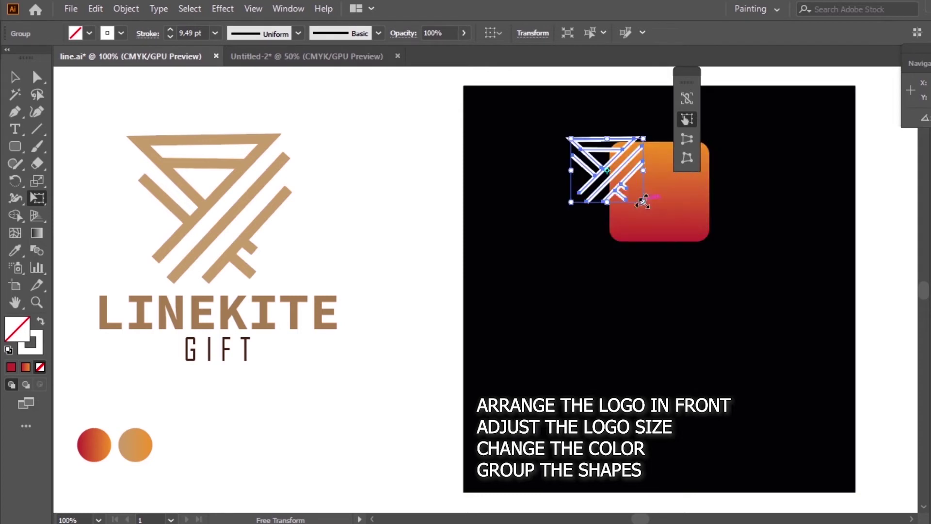
Step: Scale the white logo symbol down to fit inside the gradient rounded square and center it there
left_click_drag(604, 168, 655, 187)
left_click_drag(695, 73, 883, 110)
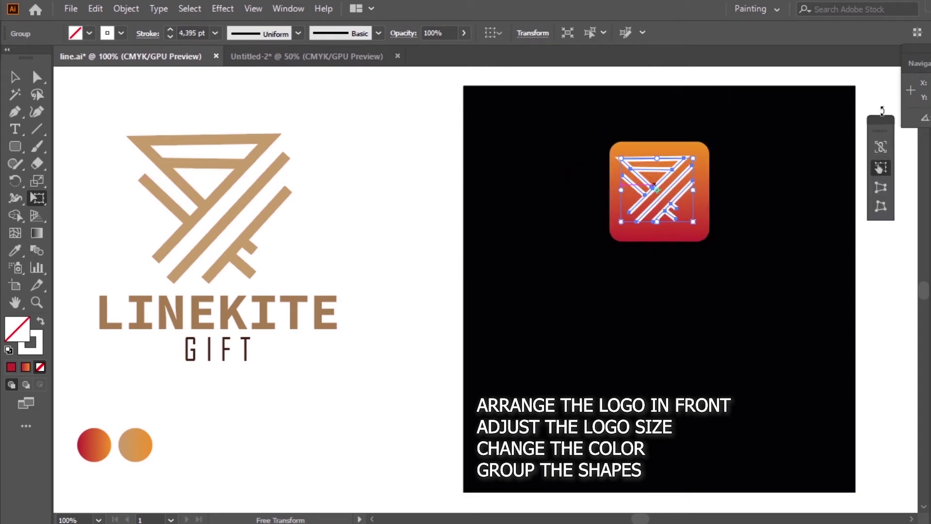
key("v")
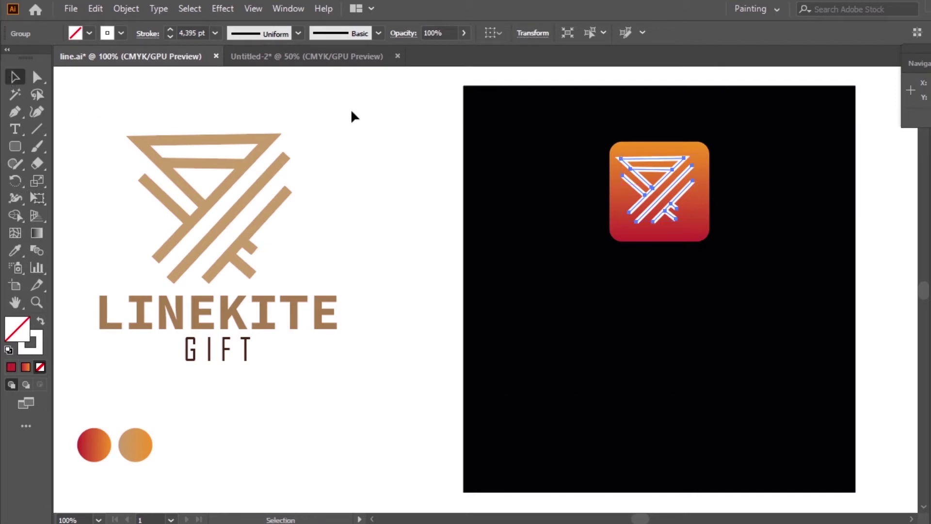
left_click(351, 115)
left_click_drag(673, 179, 667, 181)
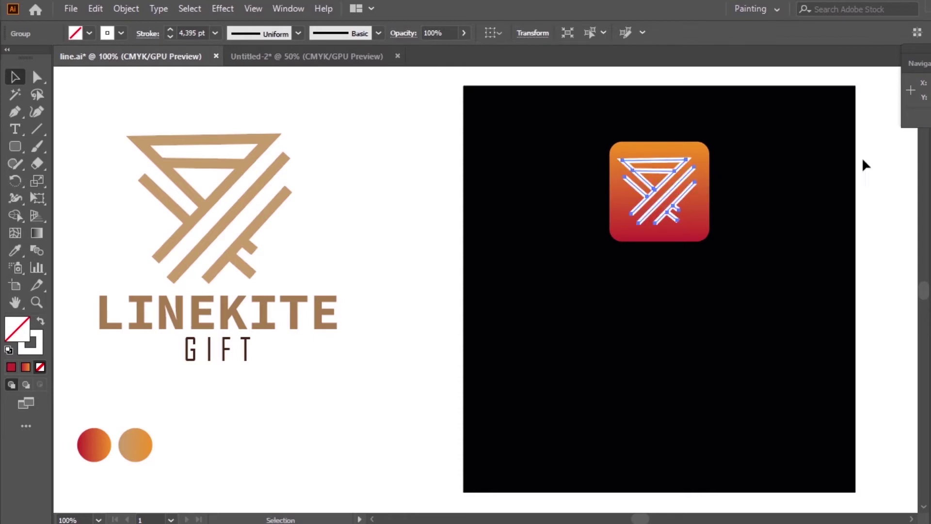
left_click(881, 178)
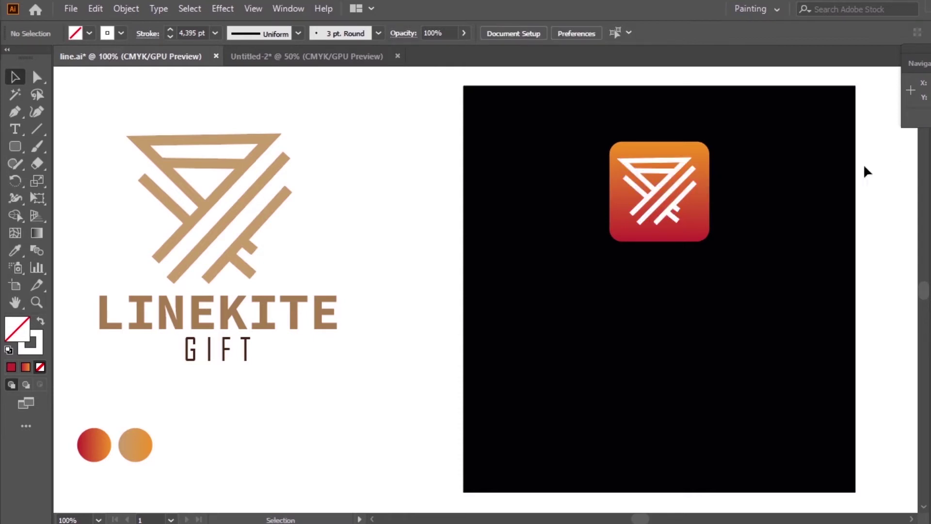
Step: Group the white logo symbol with its gradient rounded square
left_click_drag(728, 144, 658, 222)
right_click(654, 182)
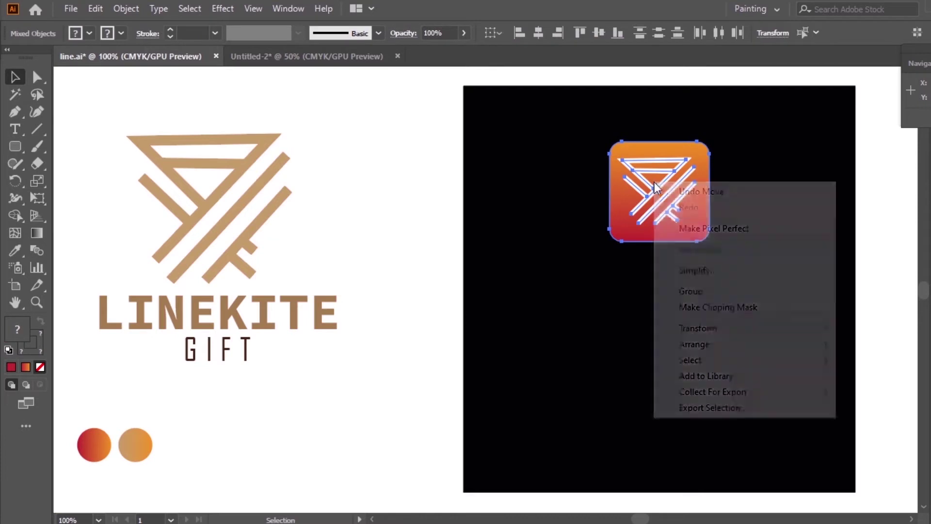
left_click(691, 291)
left_click(604, 160)
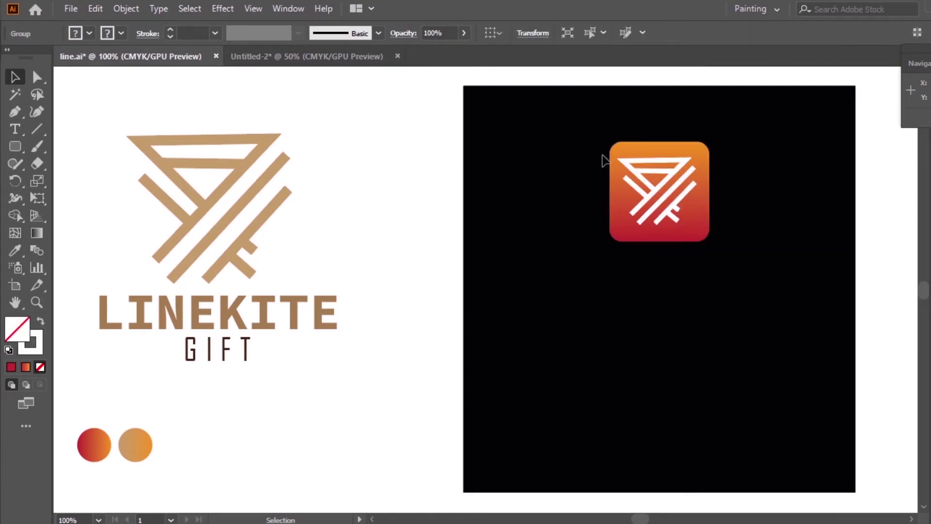
Step: Enlarge the grouped app icon slightly and move it toward the upper left of the black background
left_click(642, 154)
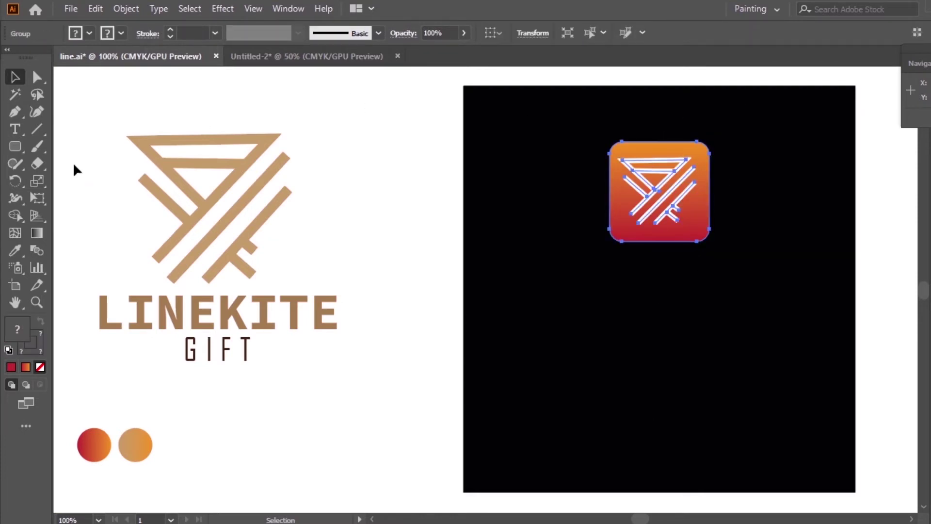
left_click(38, 198)
left_click_drag(610, 144, 594, 133)
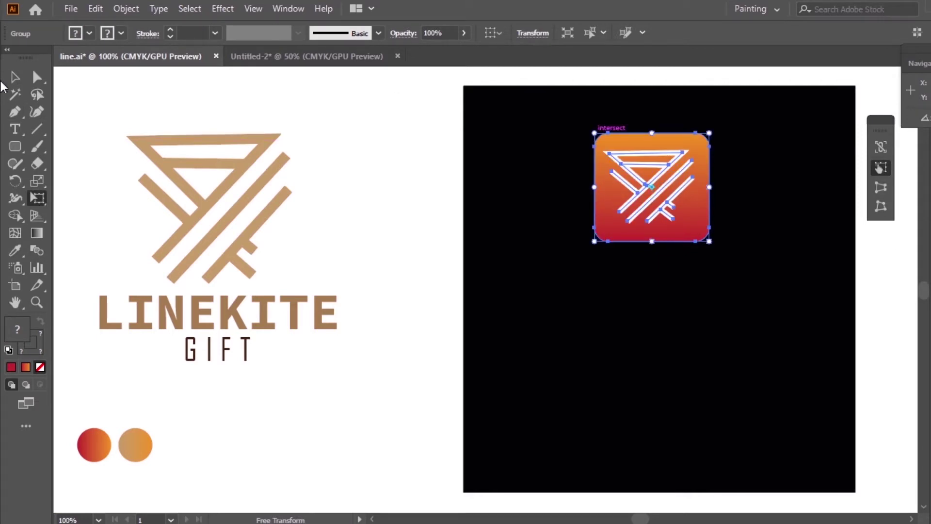
left_click(15, 77)
left_click(283, 139)
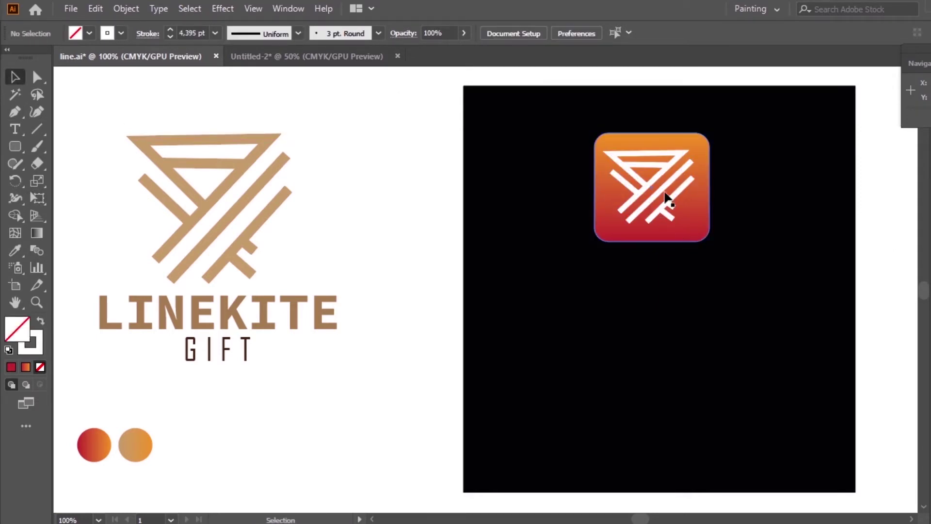
left_click_drag(668, 198, 603, 202)
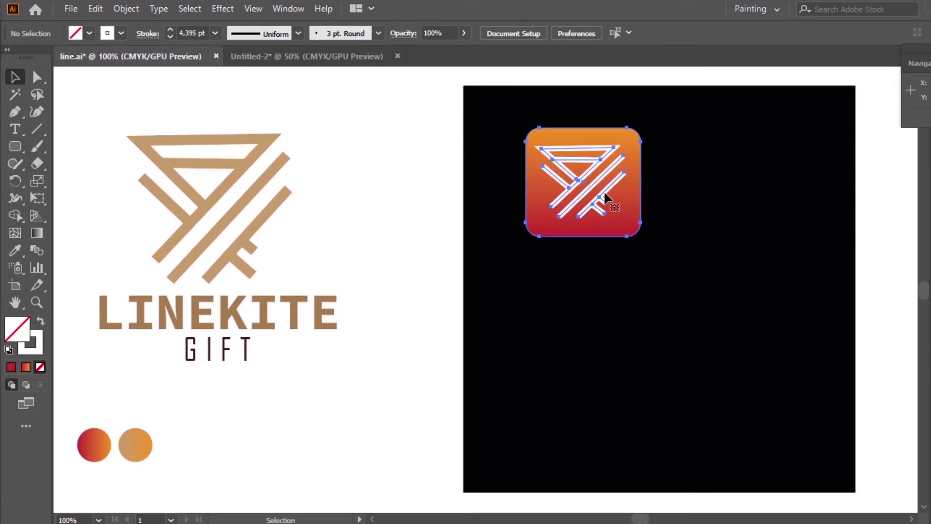
left_click(388, 165)
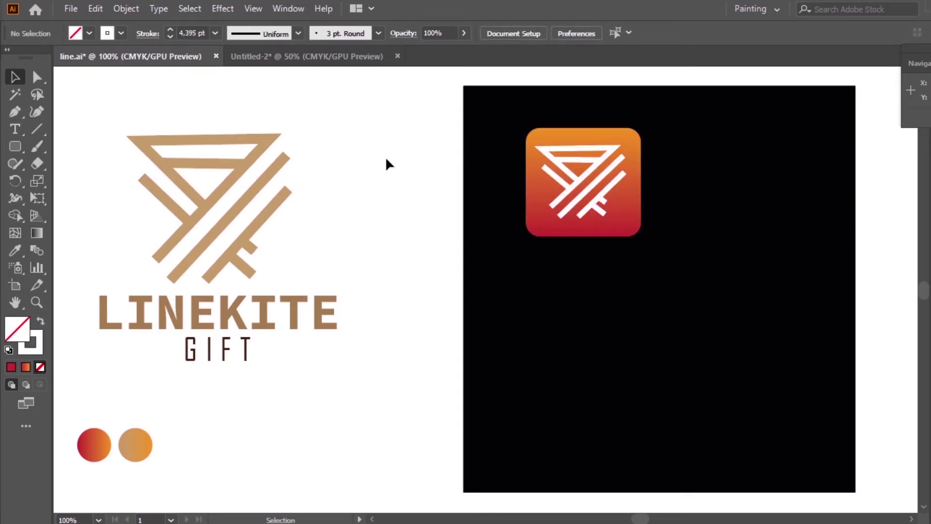
Step: Duplicate only the icon's gradient rounded square and place the copy directly beneath the icon
left_click(627, 223)
left_click(37, 78)
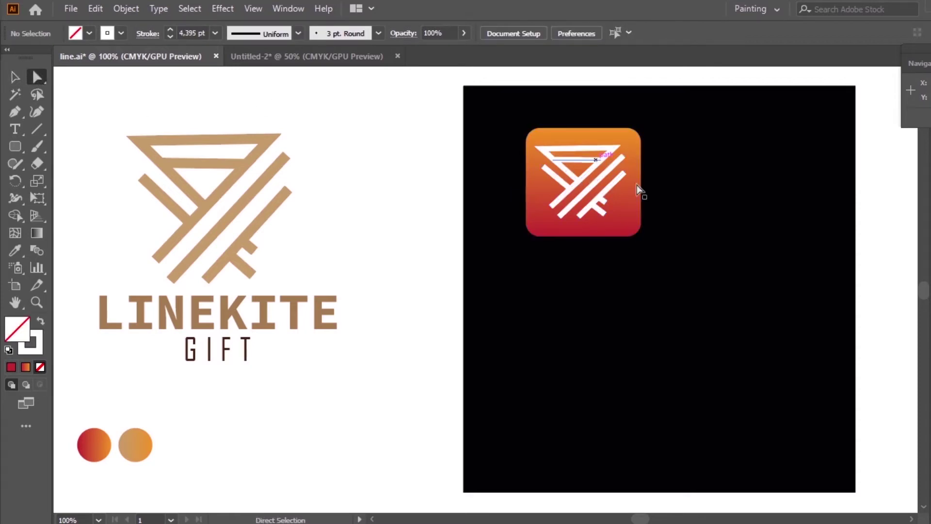
left_click(631, 203)
left_click_drag(628, 208, 629, 332)
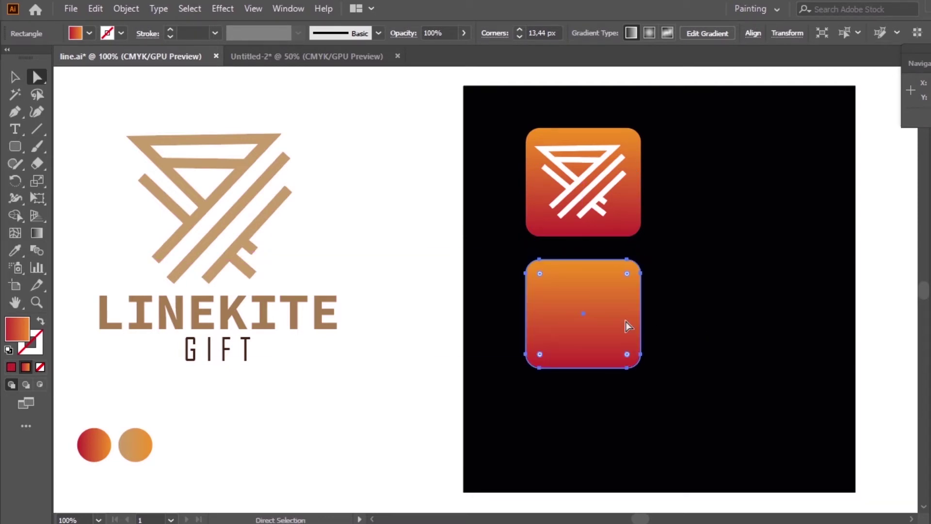
Step: Fill the duplicated rounded square with white sampled from the empty canvas
left_click(15, 250)
left_click(418, 182)
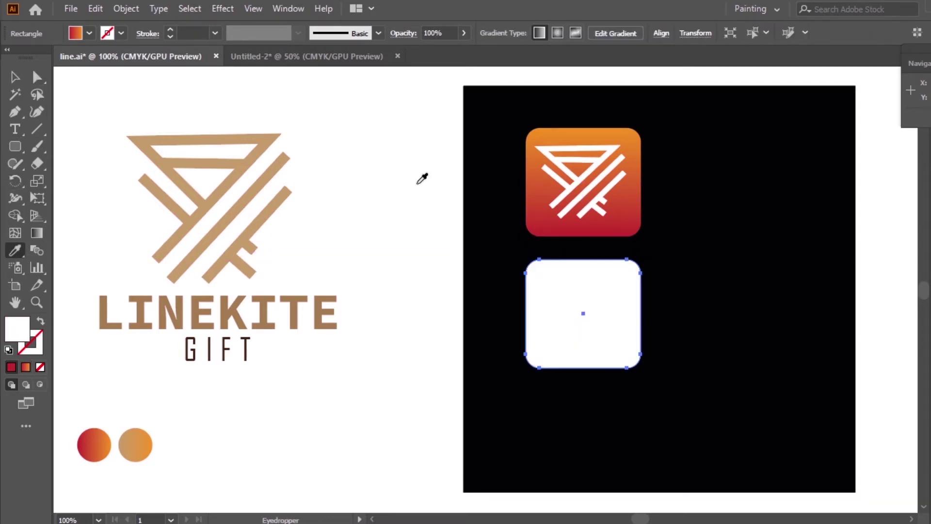
left_click(15, 78)
left_click(349, 123)
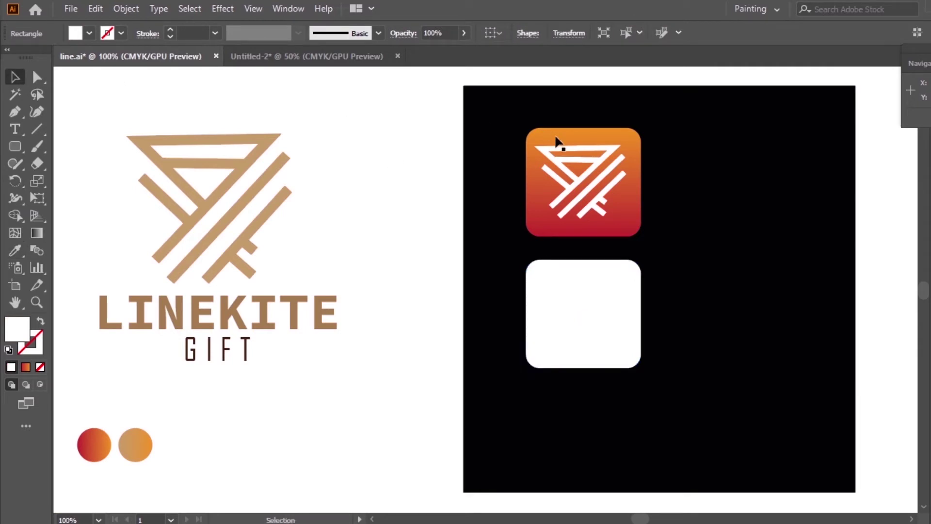
left_click(577, 163)
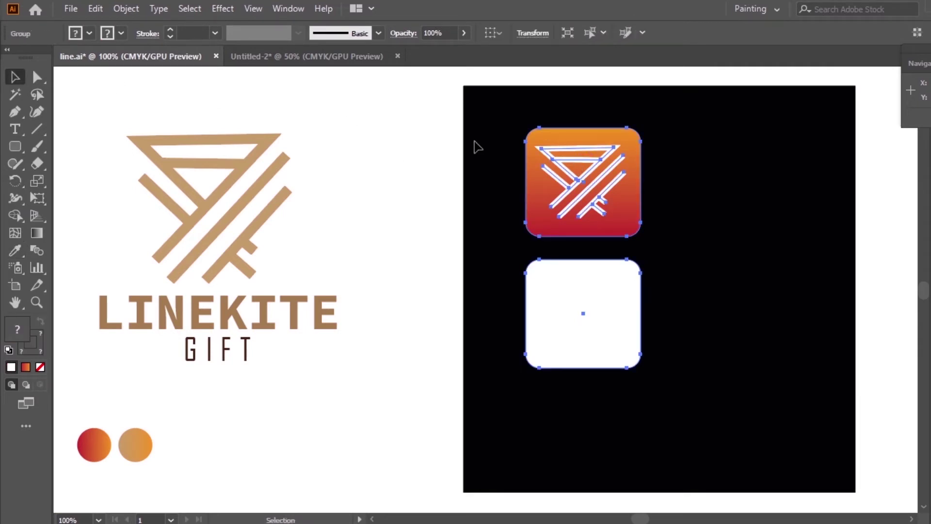
left_click(437, 146)
key("a")
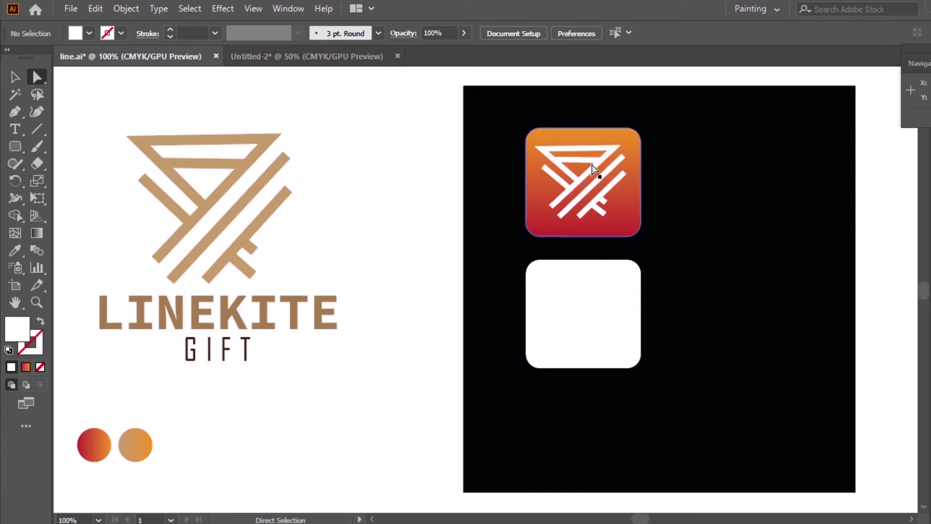
left_click(597, 159)
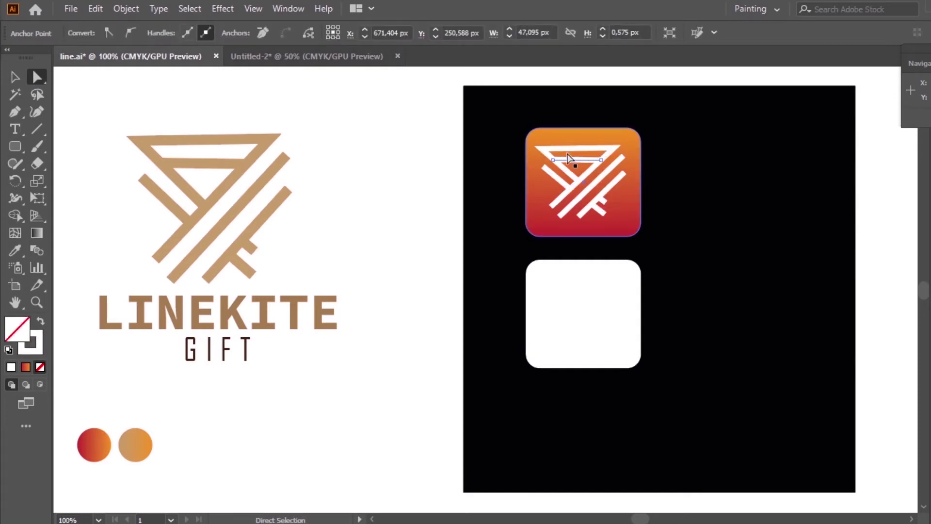
left_click(540, 149)
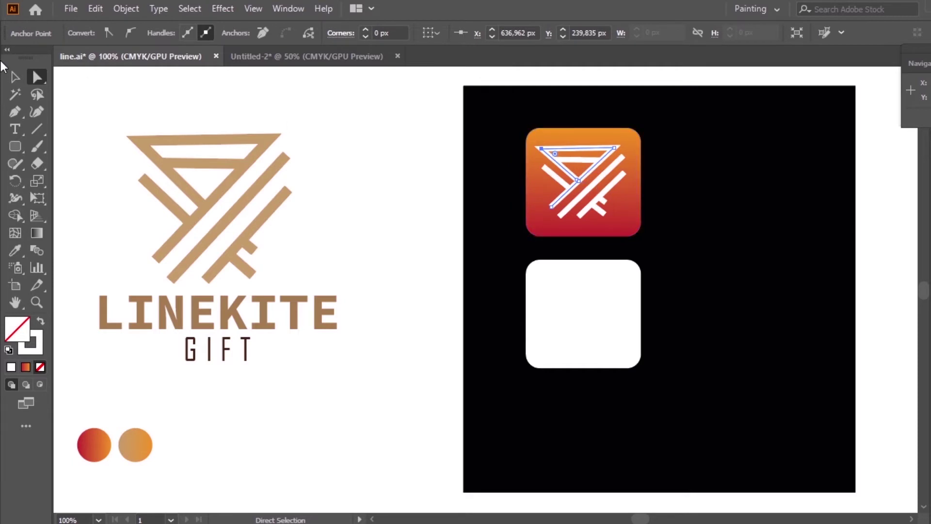
Step: Ungroup the gradient app icon to separate its white symbol from the rounded squares
left_click(14, 81)
left_click(590, 162)
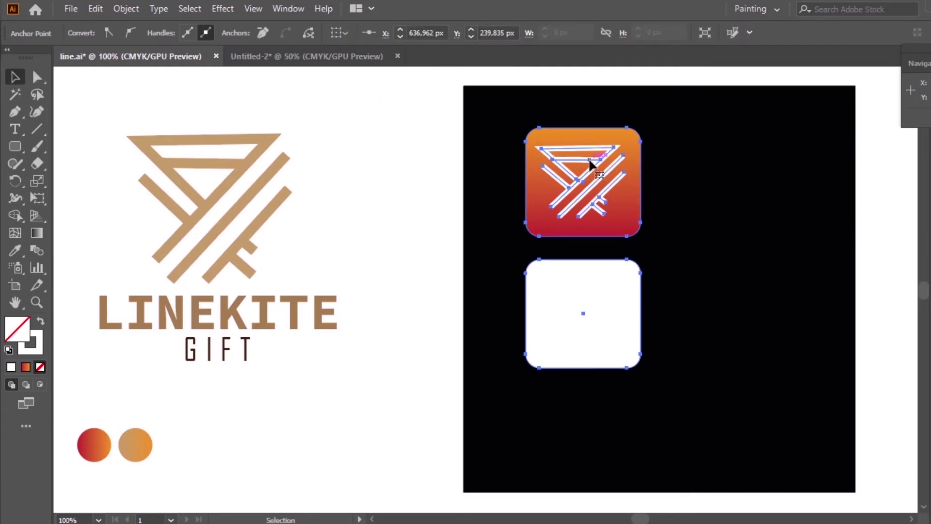
right_click(590, 163)
left_click(665, 281)
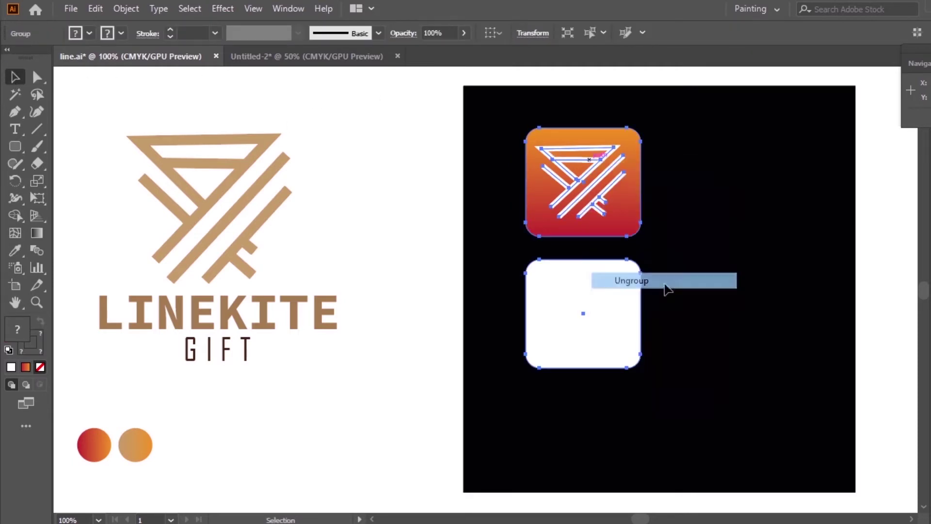
left_click(367, 237)
Step: Duplicate the white symbol onto the white rounded square and color the copy's strokes light brown
left_click(577, 181)
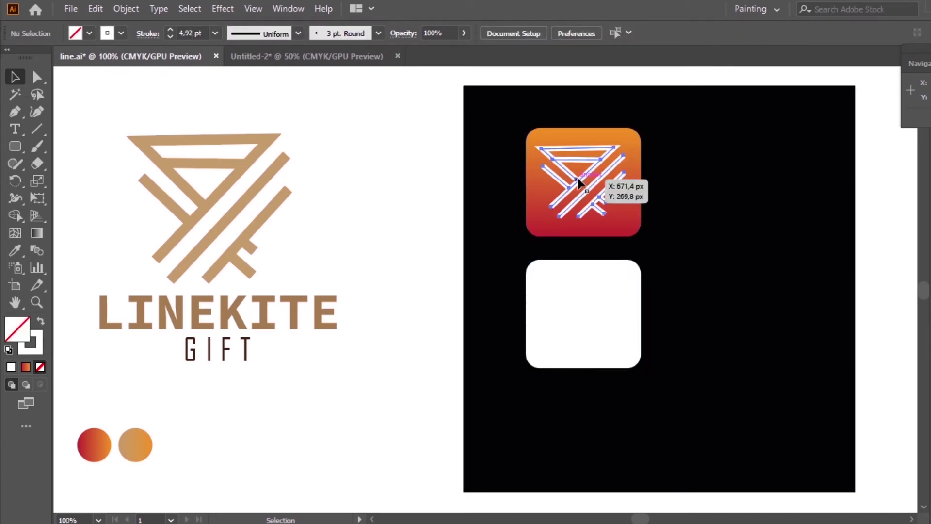
left_click_drag(578, 182, 580, 305)
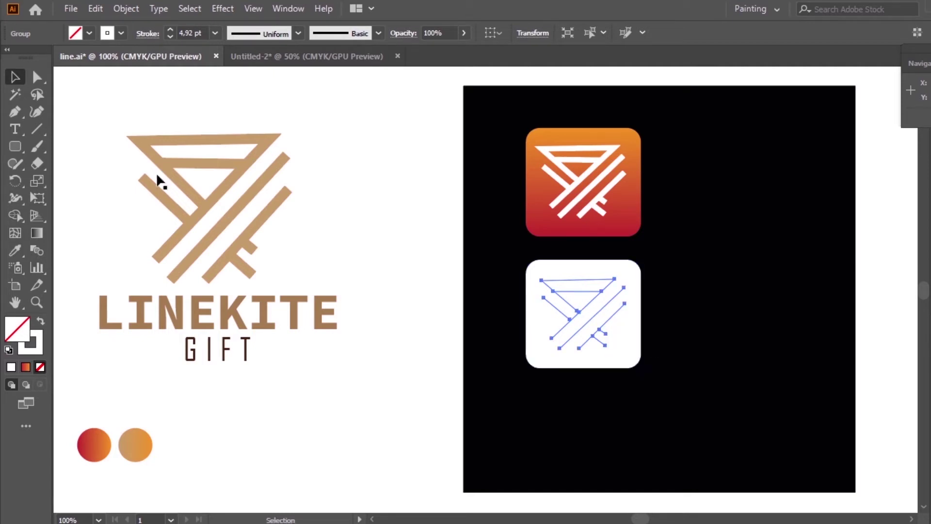
left_click(121, 32)
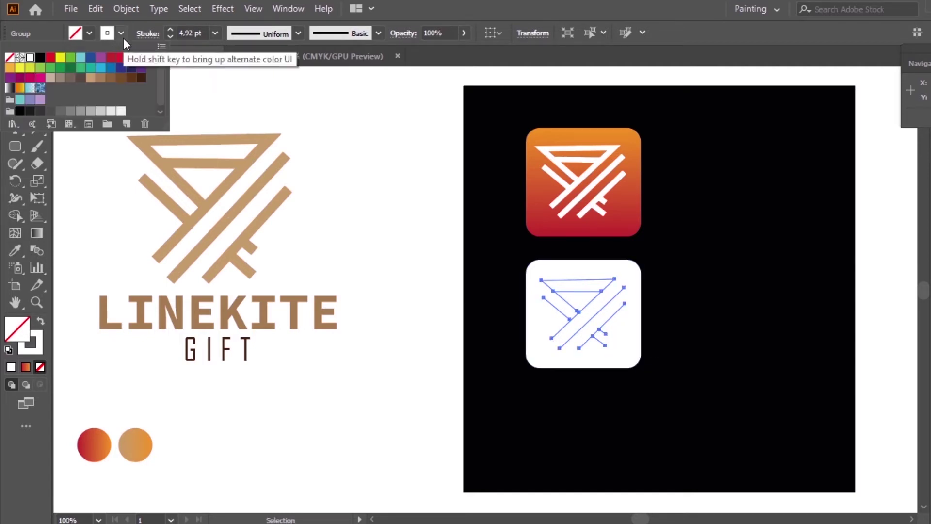
left_click(91, 78)
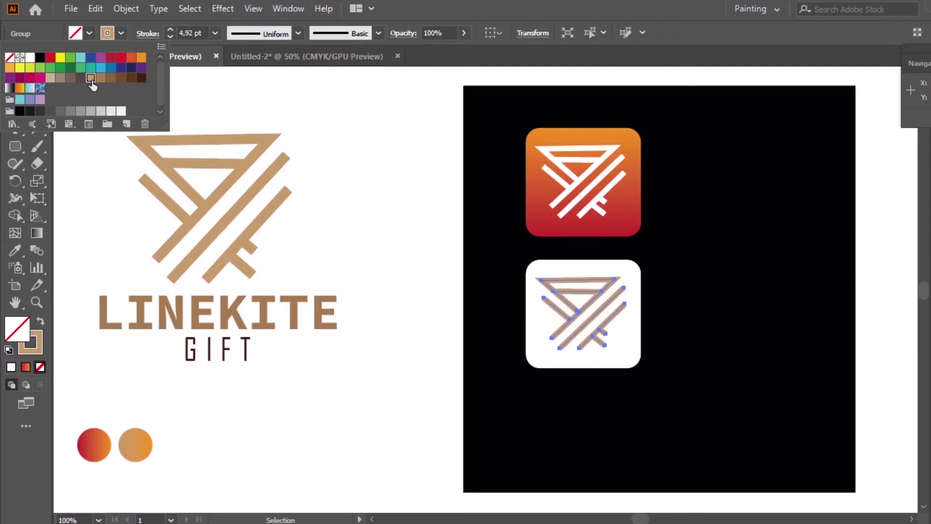
left_click(286, 78)
left_click(193, 111)
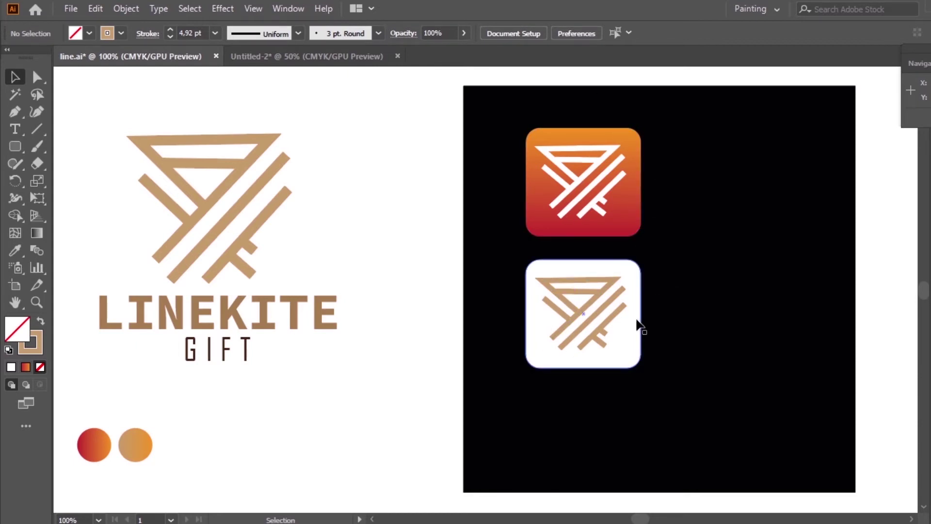
Step: Duplicate the blank white rounded square to the right of the two icons and center an ellipse about 75 × 72 px on it
left_click_drag(639, 326, 760, 253)
left_click(412, 168)
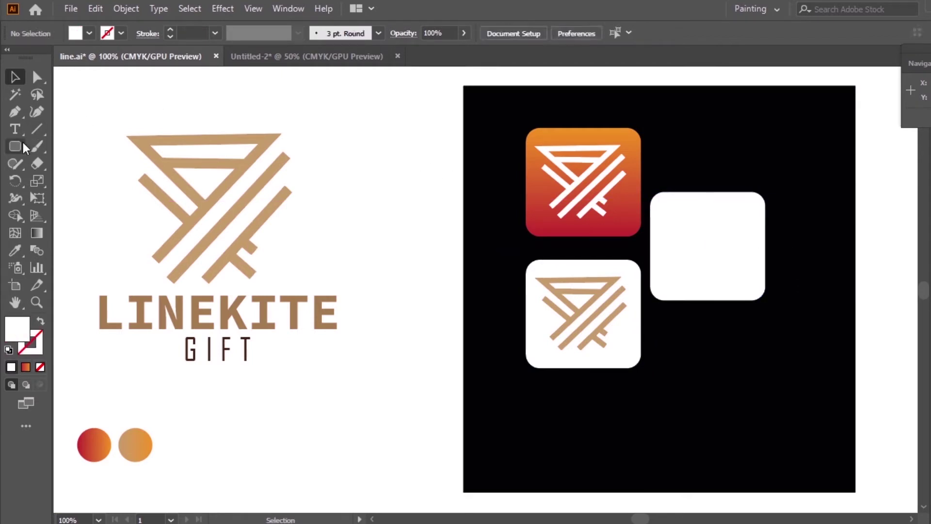
left_click_drag(20, 144, 46, 181)
key("l")
left_click_drag(674, 226, 752, 292)
left_click(14, 76)
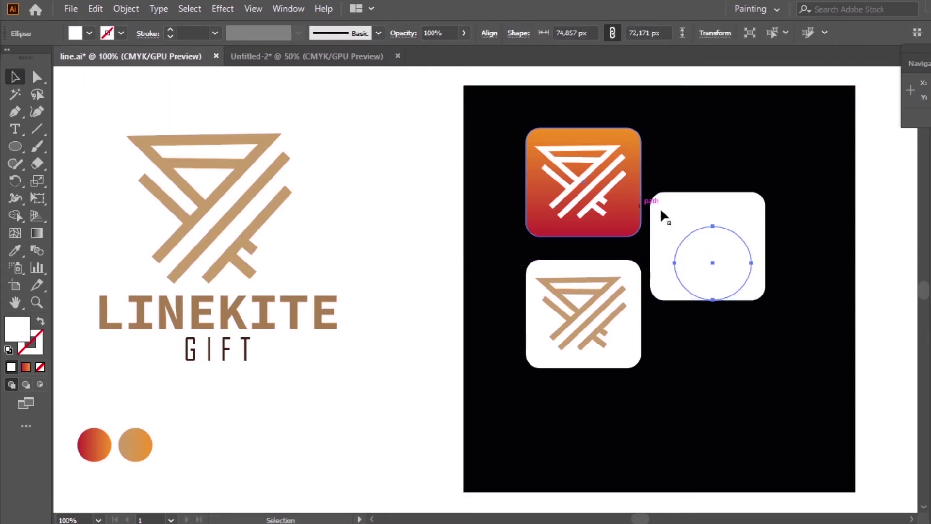
left_click_drag(714, 263, 707, 251)
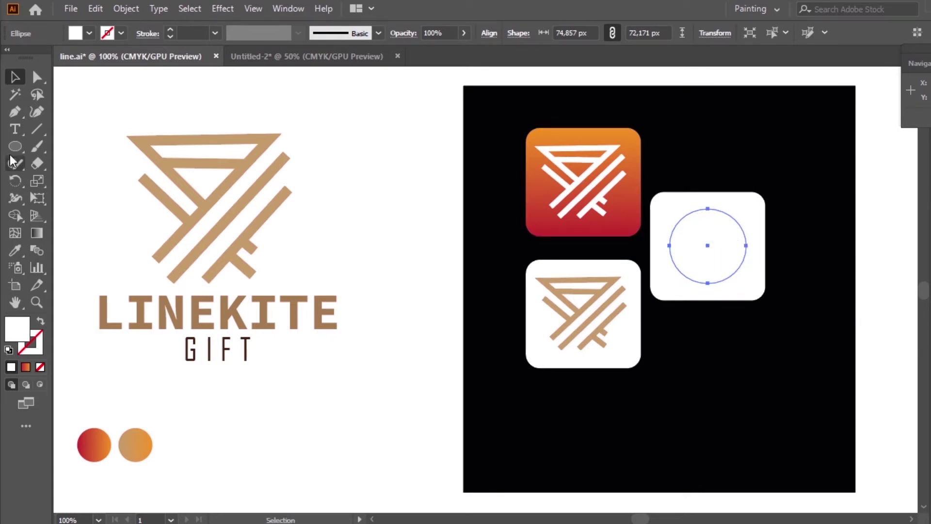
Step: Fill the new ellipse with the tan-to-orange gradient sampled from the second swatch circle beneath the logo
left_click(15, 250)
left_click(148, 435)
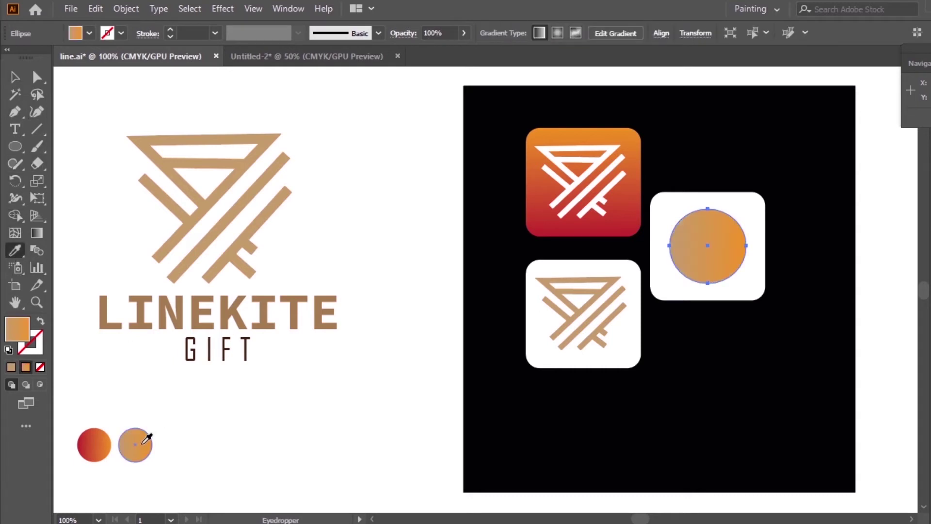
left_click(15, 77)
left_click(343, 97)
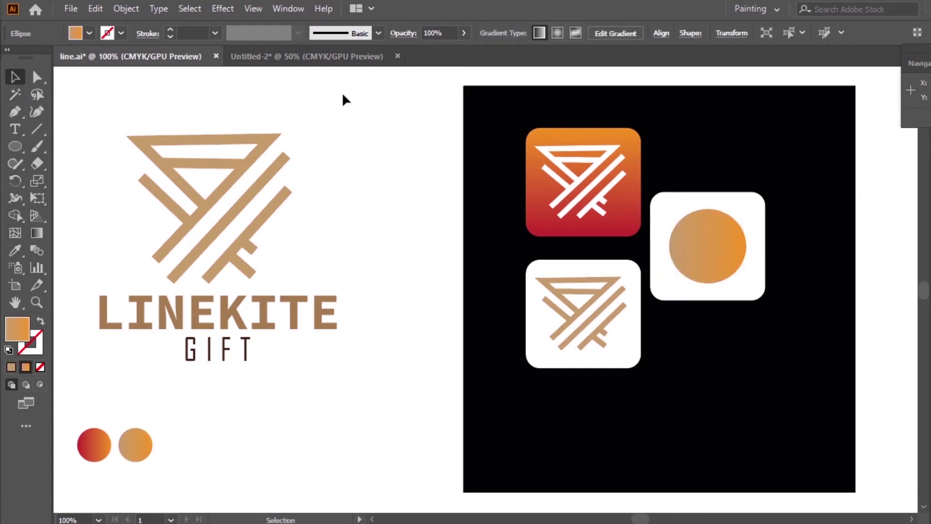
Step: Duplicate the white symbol from the gradient icon onto the orange circle and bring the copy to the front
left_click(585, 183)
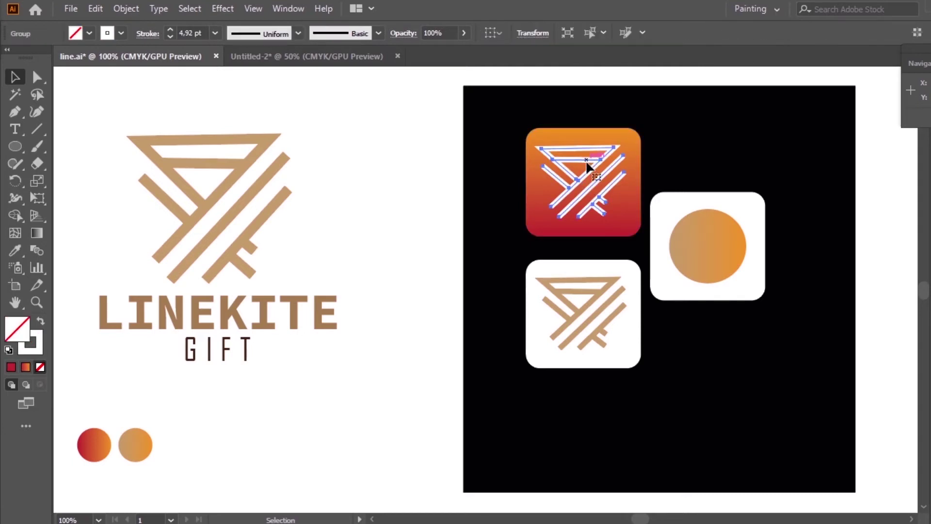
left_click_drag(589, 166, 712, 229)
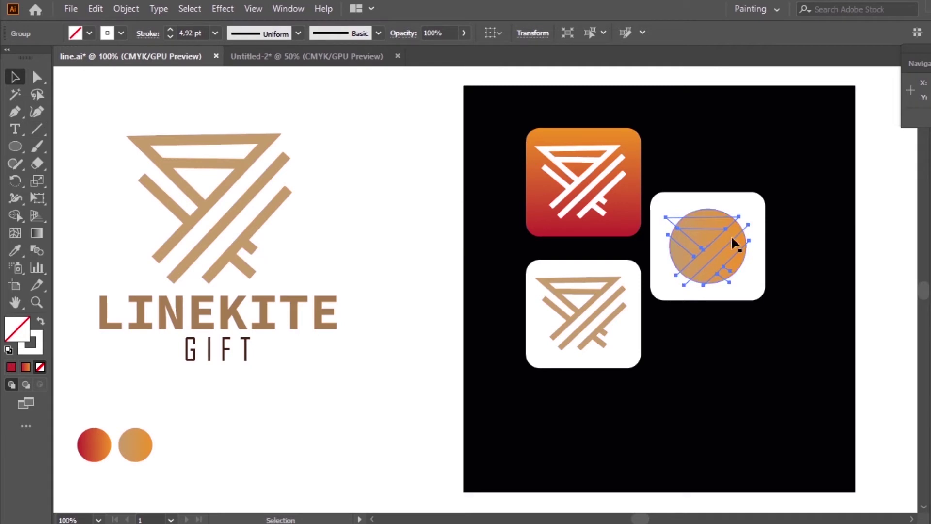
right_click(701, 249)
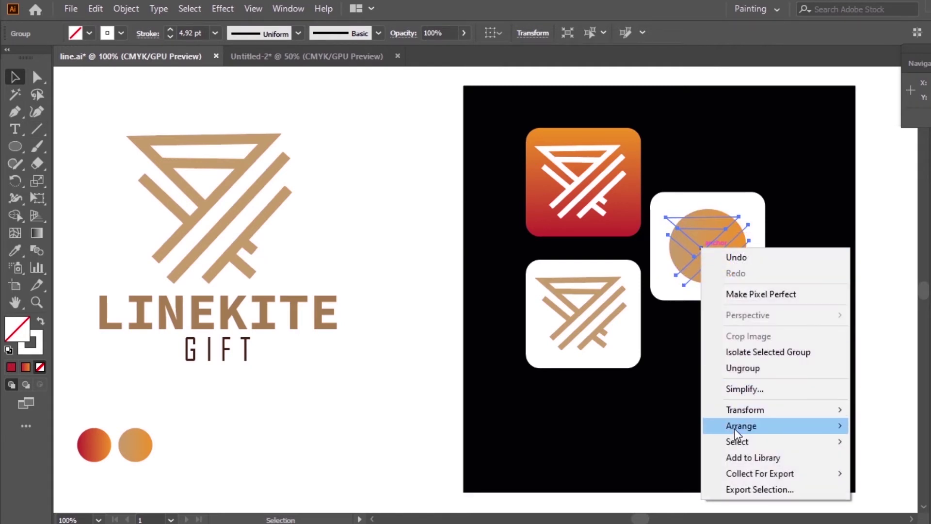
mouse_move(736, 430)
left_click(621, 427)
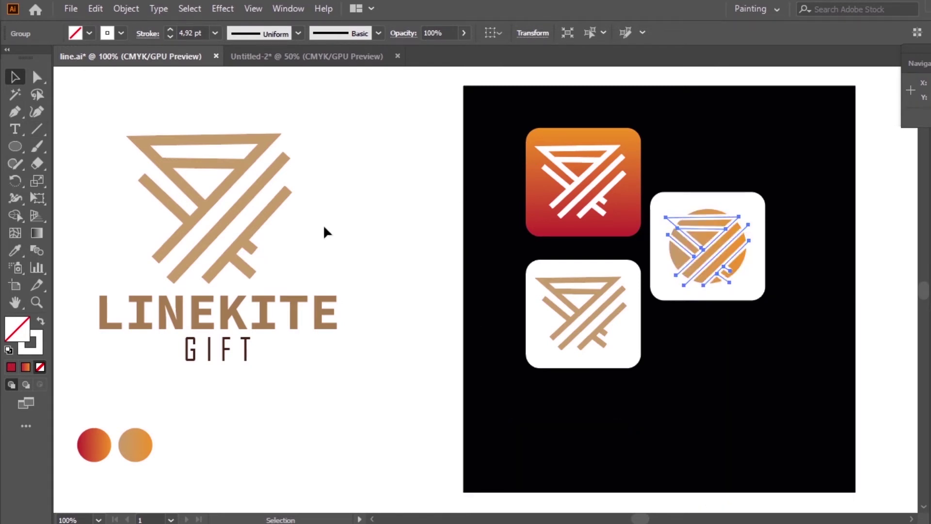
left_click(417, 100)
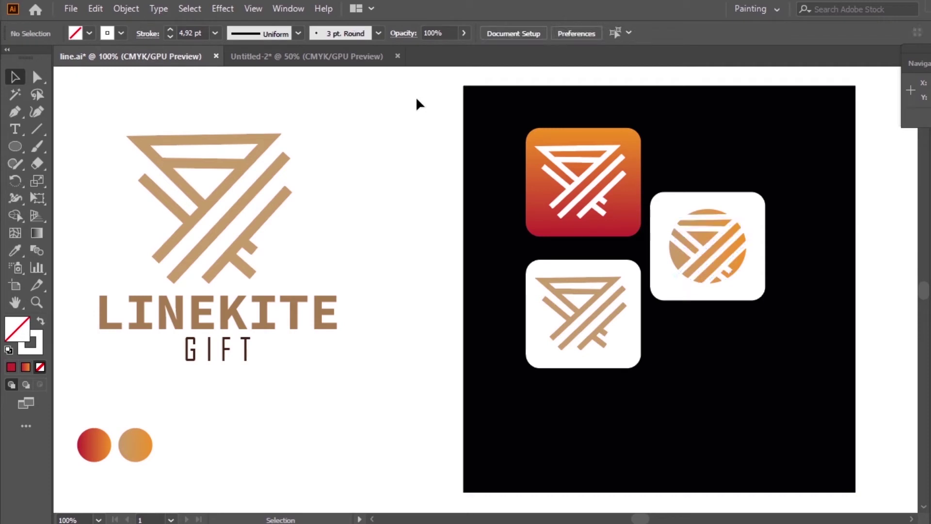
Step: Scale down the white symbol on the orange circle until it fits inside, and center it there
left_click(709, 251)
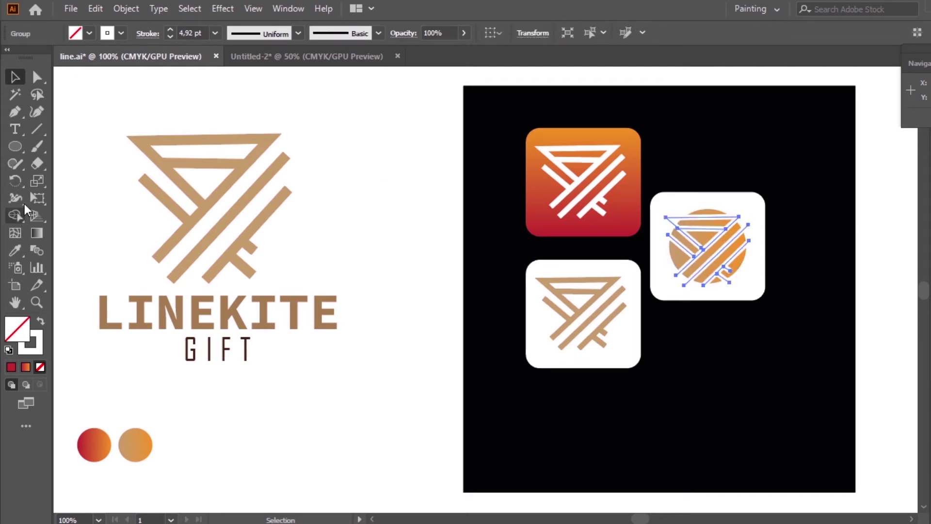
left_click(38, 198)
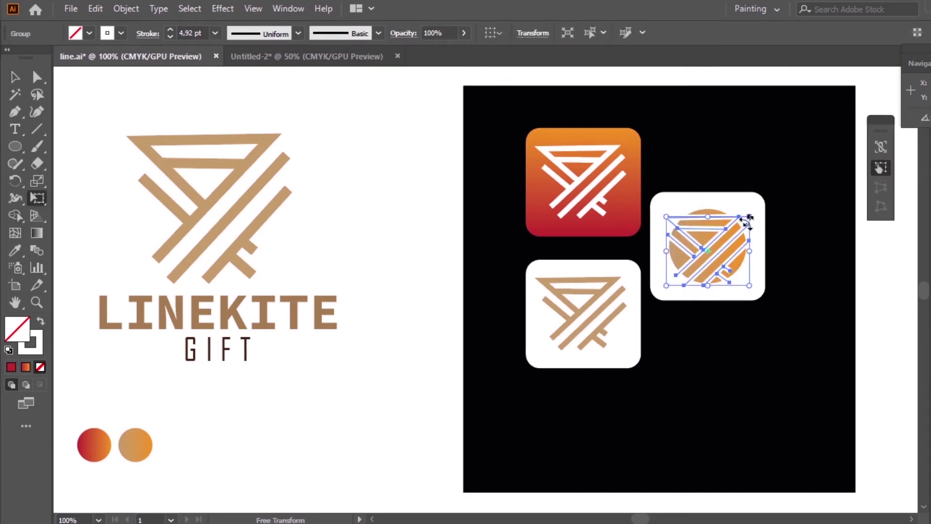
left_click_drag(747, 221, 703, 229)
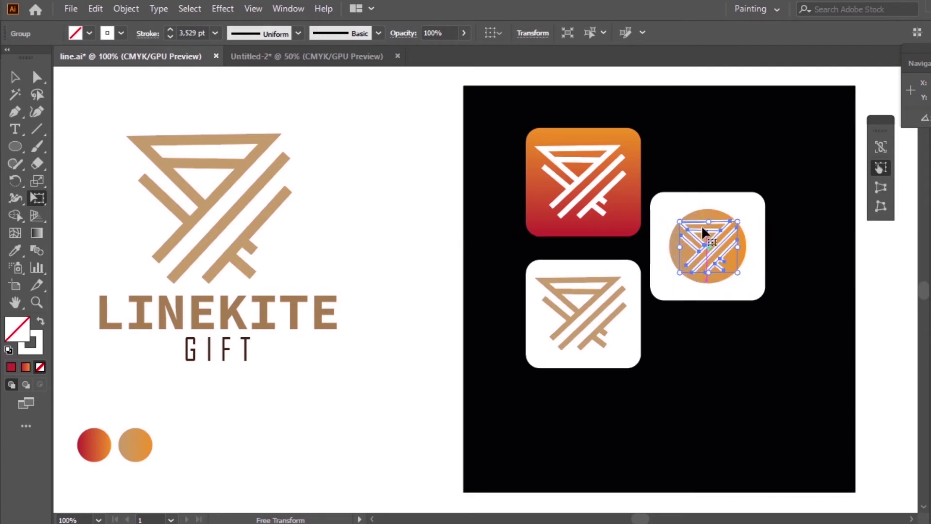
mouse_move(737, 272)
left_mouse_down()
mouse_move(704, 262)
mouse_move(713, 249)
mouse_move(706, 240)
left_mouse_up()
left_click(14, 77)
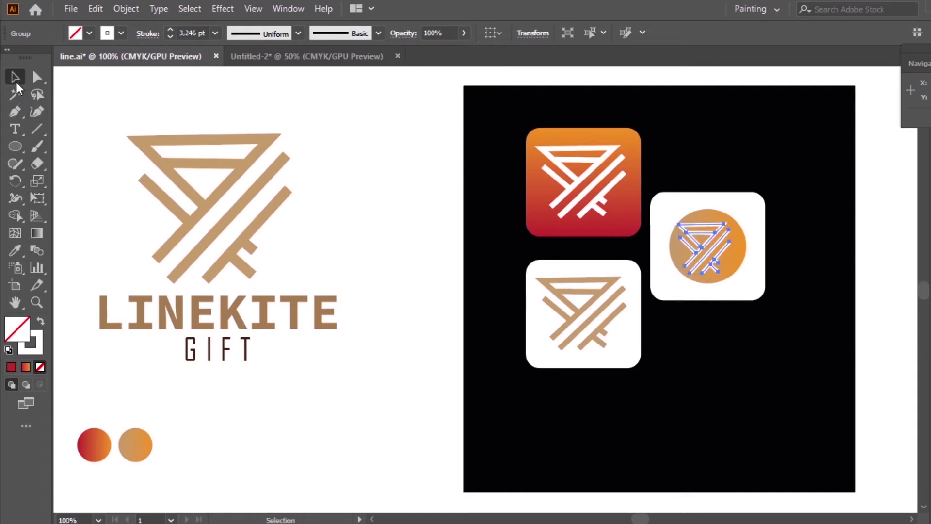
left_click(383, 114)
left_click_drag(711, 247, 713, 246)
left_click(378, 127)
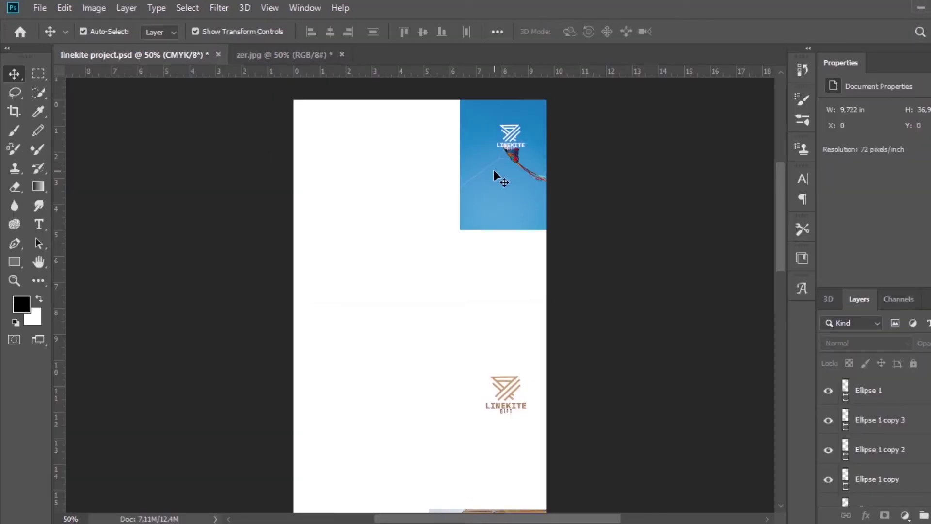
Step: In Photoshop's linekite project.psd, enlarge the blue kite photo to span the full page width at the top of the page
mouse_move(780, 175)
left_mouse_down()
mouse_move(791, 335)
mouse_move(769, 170)
left_mouse_up()
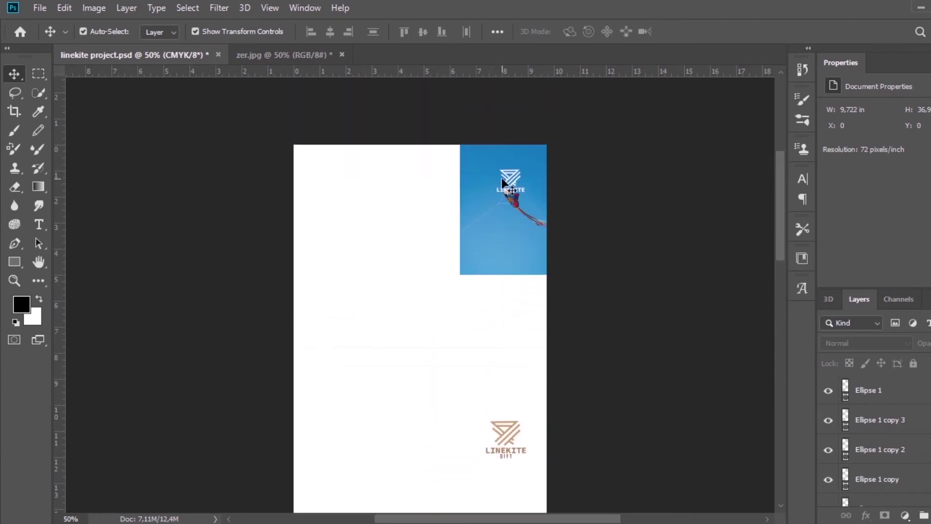
left_click(475, 194)
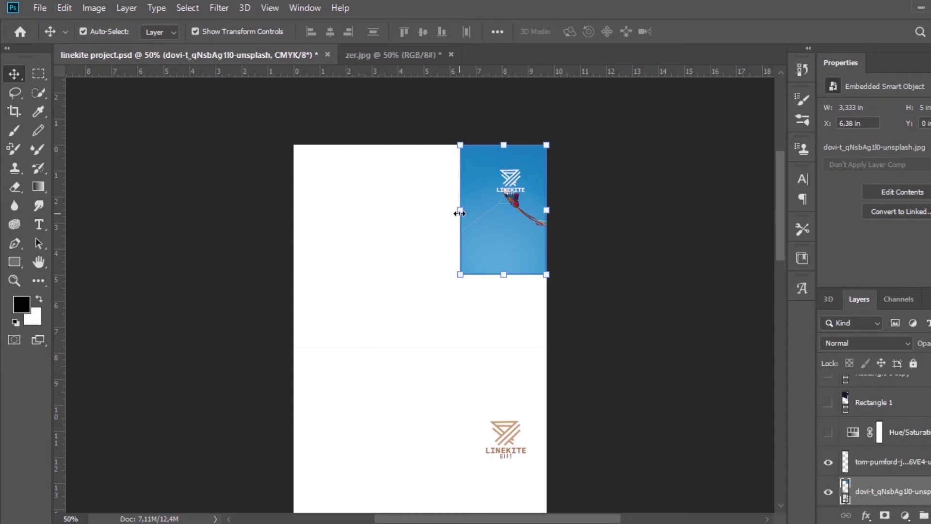
left_click_drag(459, 214, 286, 204)
left_click_drag(523, 260, 491, 278)
key("Return")
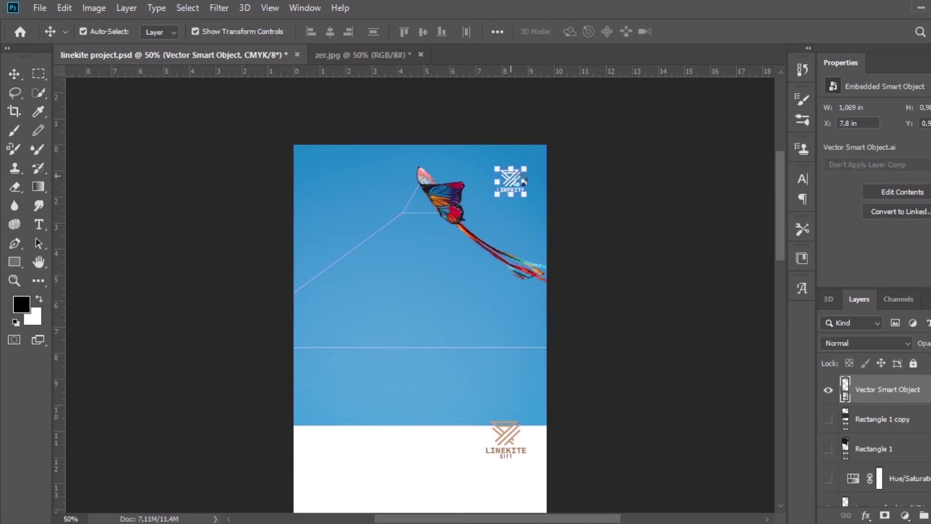
Step: Enlarge the white LINEKITE GIFT logo and place it near the center of the kite photo's upper half
key("ctrl+t")
left_click_drag(510, 177, 529, 323)
left_click_drag(459, 246, 419, 223)
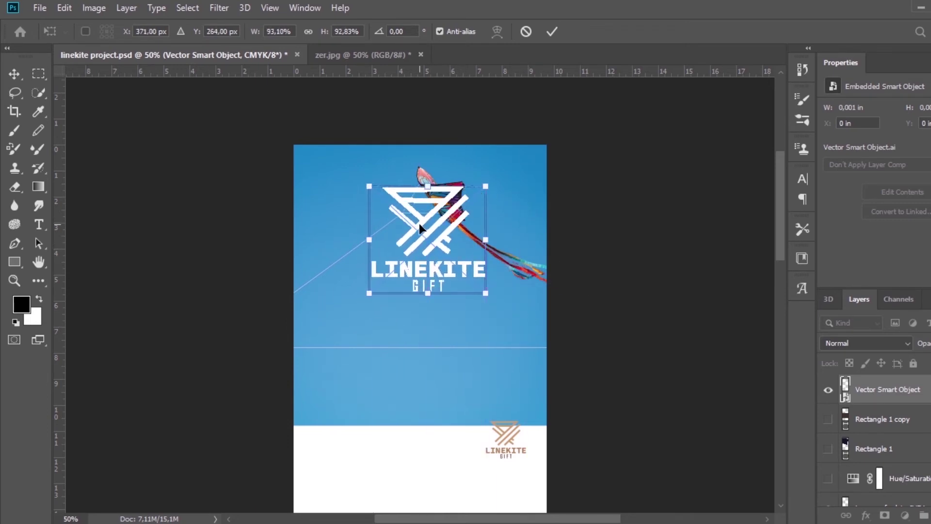
key("Return")
left_click(600, 235)
Step: Enlarge the brown LINEKITE GIFT logo to match the white one and align it directly beneath it
left_click_drag(777, 218, 779, 249)
left_click_drag(502, 332, 430, 312)
key("ctrl+t")
left_click_drag(462, 344, 499, 380)
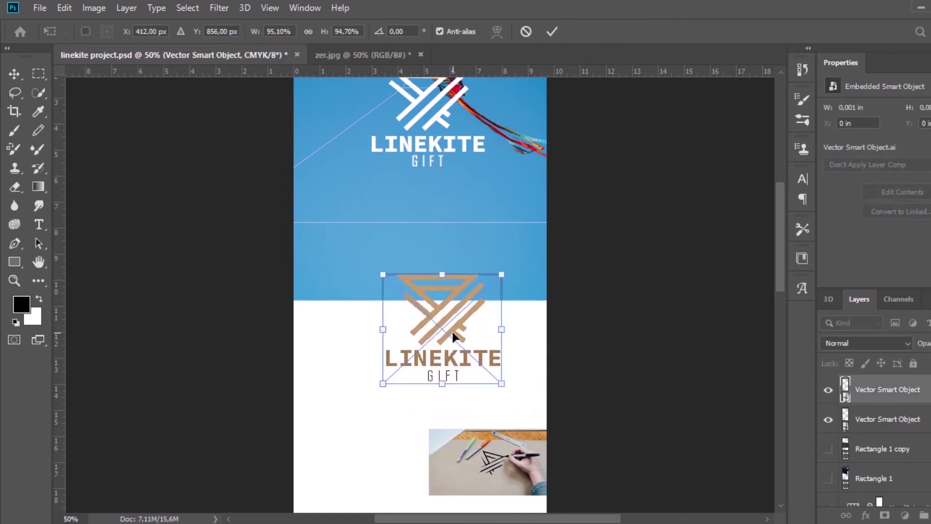
left_click_drag(456, 333, 438, 317)
key("Return")
left_click(589, 294)
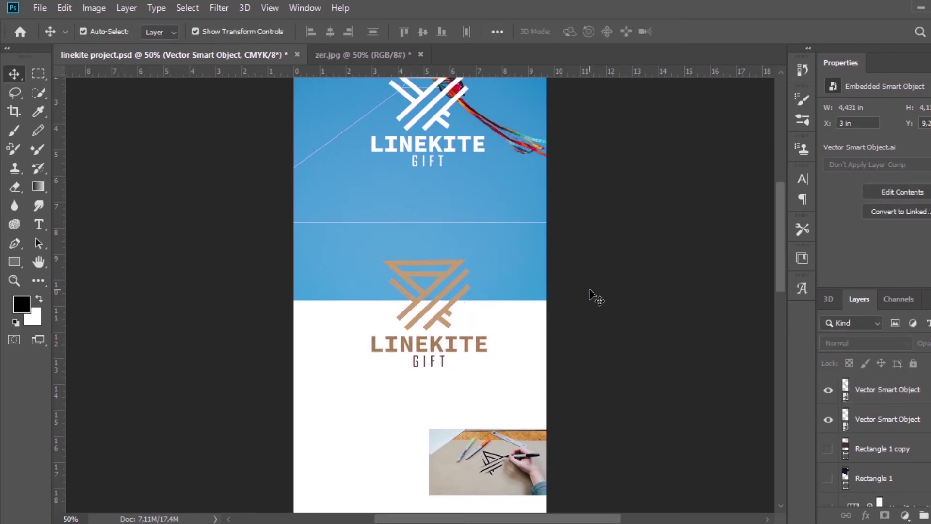
Step: Draw a full-width rectangle about 698 by 509 px around the brown LINEKITE GIFT logo and fill it with dark brown
left_click(13, 265)
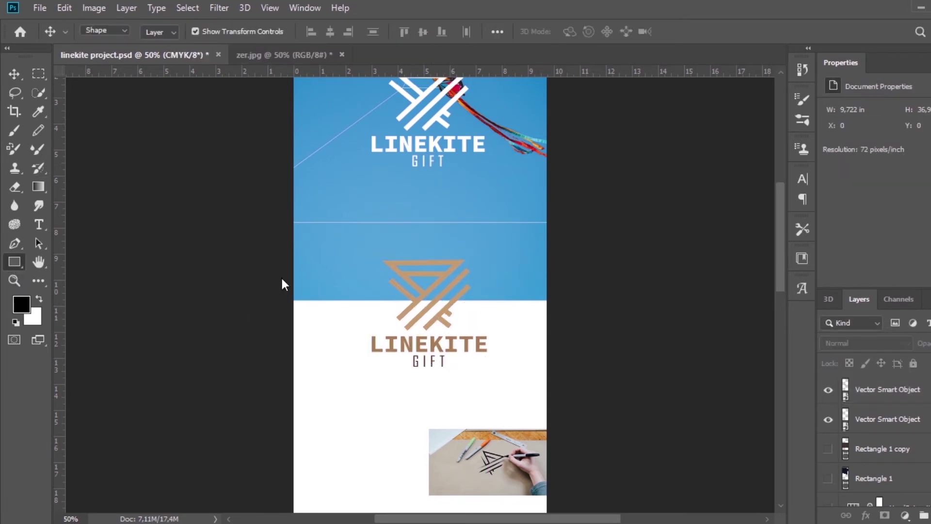
left_click_drag(294, 221, 546, 404)
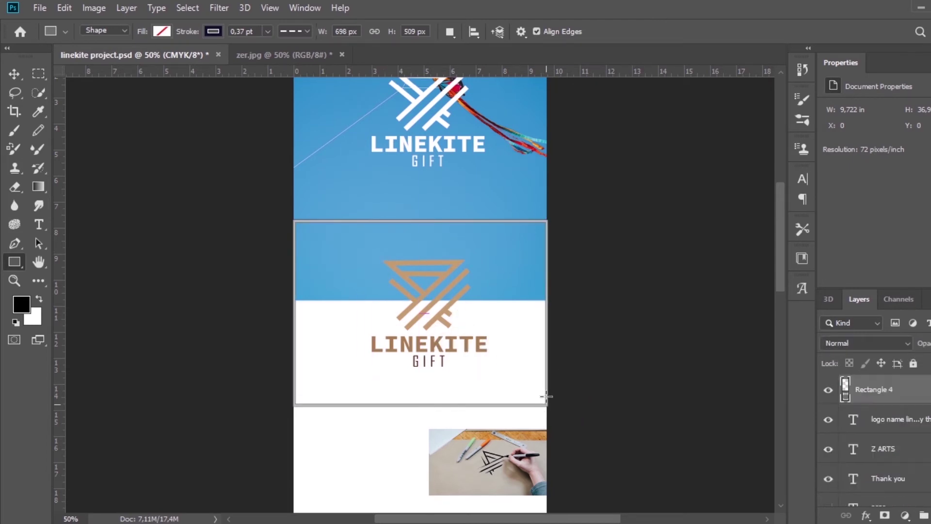
left_click(163, 32)
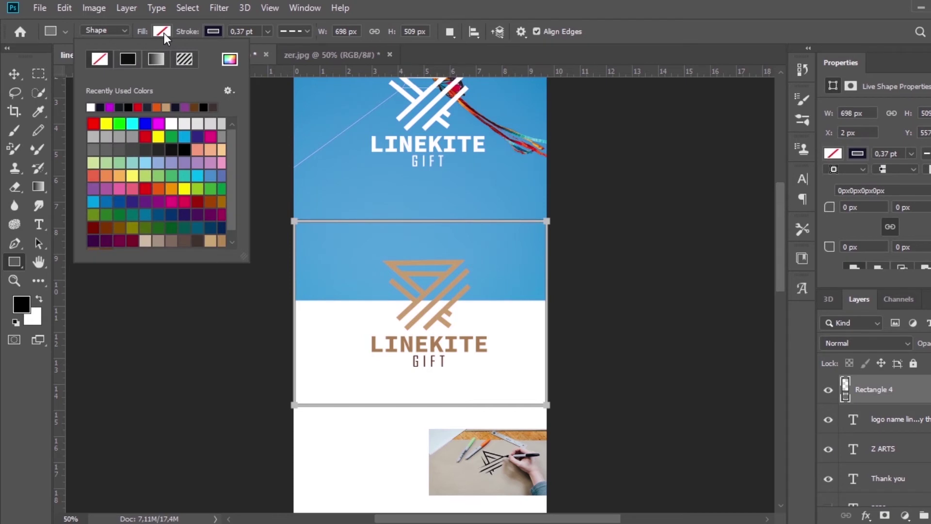
left_click(195, 106)
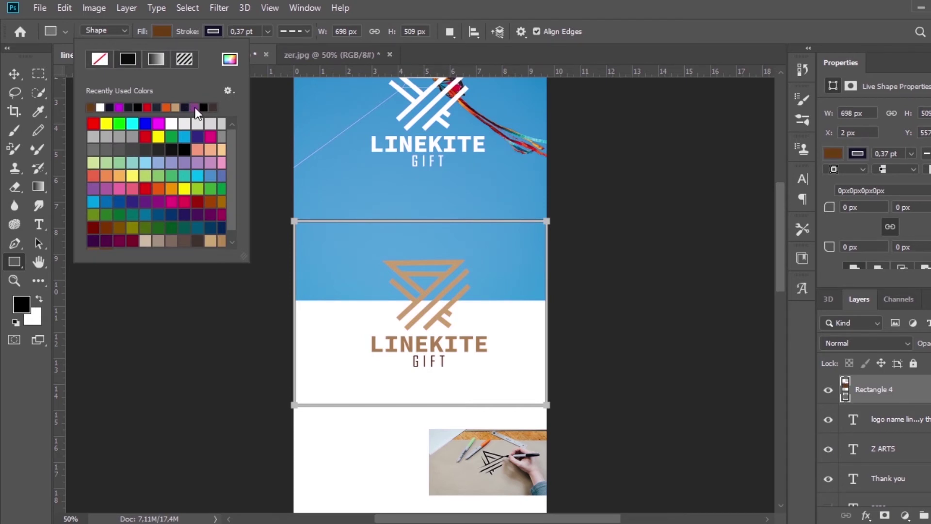
Step: Widen the brown rectangle on both sides so it extends slightly past the page edges
left_click(14, 75)
left_click(640, 277)
left_click(543, 288)
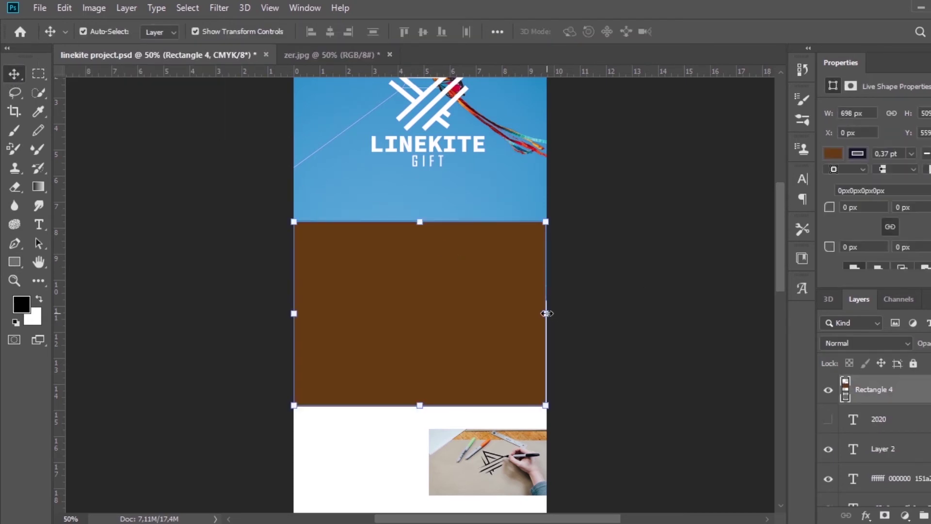
left_click_drag(546, 314, 555, 313)
left_click_drag(294, 313, 285, 317)
key("Return")
left_click(663, 266)
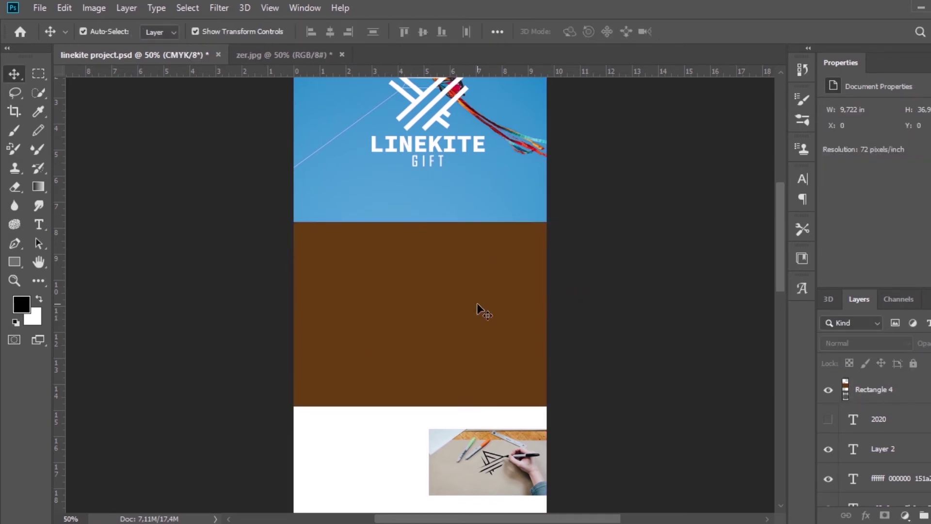
Step: Move the brown LINEKITE GIFT logo's layer above the brown rectangle, hiding the rectangle while reordering and showing it again
left_click(478, 305)
left_click(828, 391)
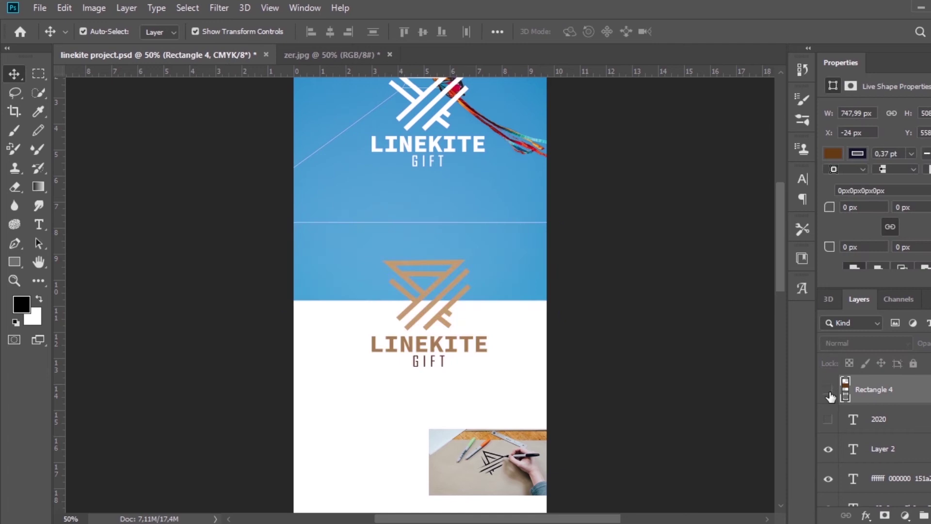
left_click(434, 299)
left_click(435, 329)
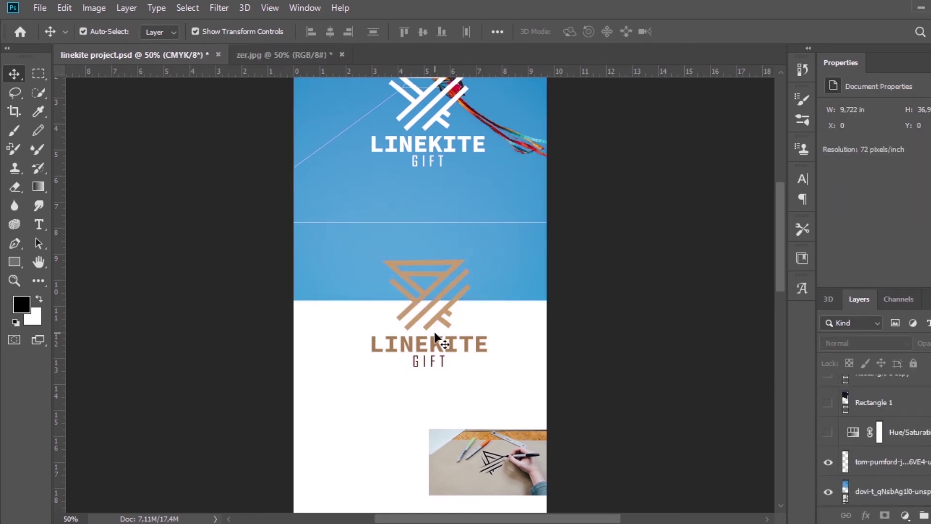
left_click(435, 334)
left_click_drag(916, 396, 896, 381)
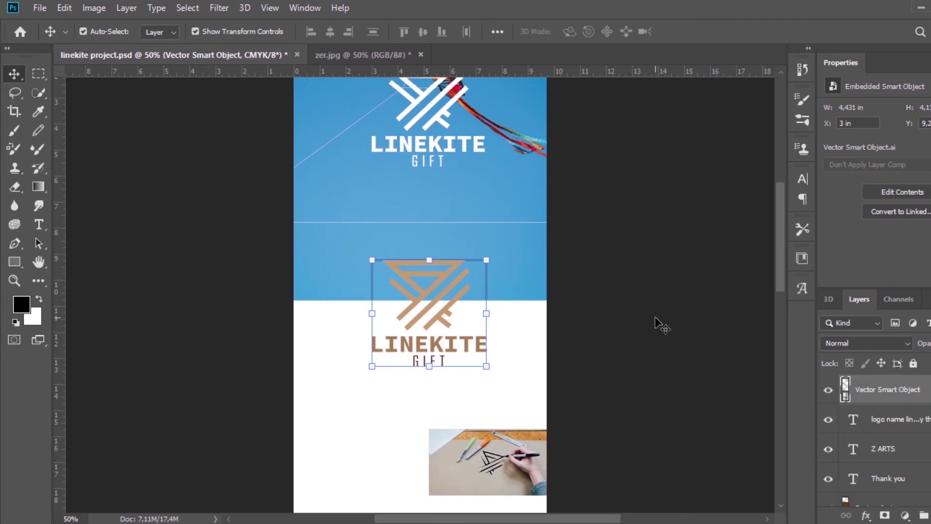
left_click(563, 262)
scroll(873, 436, "down", 2)
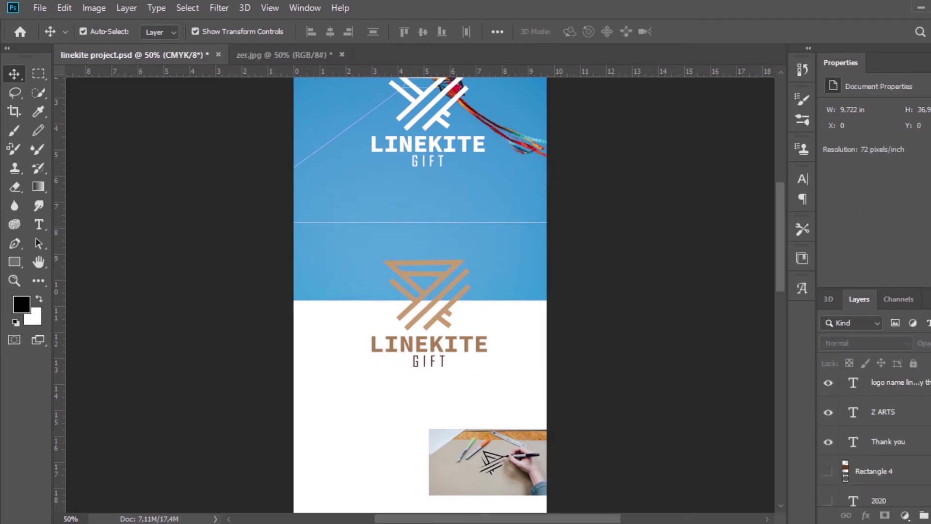
left_click(826, 448)
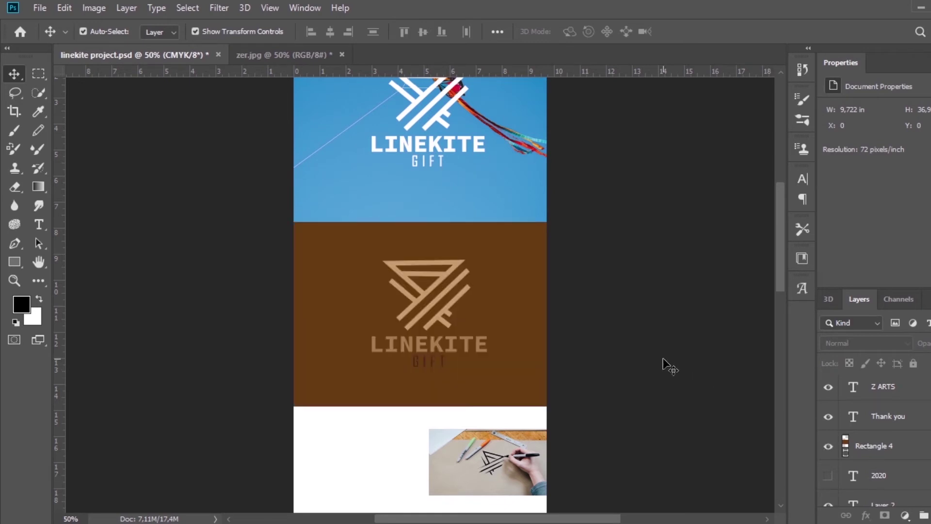
Step: Enlarge the hand-sketching photo to span the full page width directly beneath the brown rectangle
left_click_drag(781, 221, 766, 263)
left_click(495, 286)
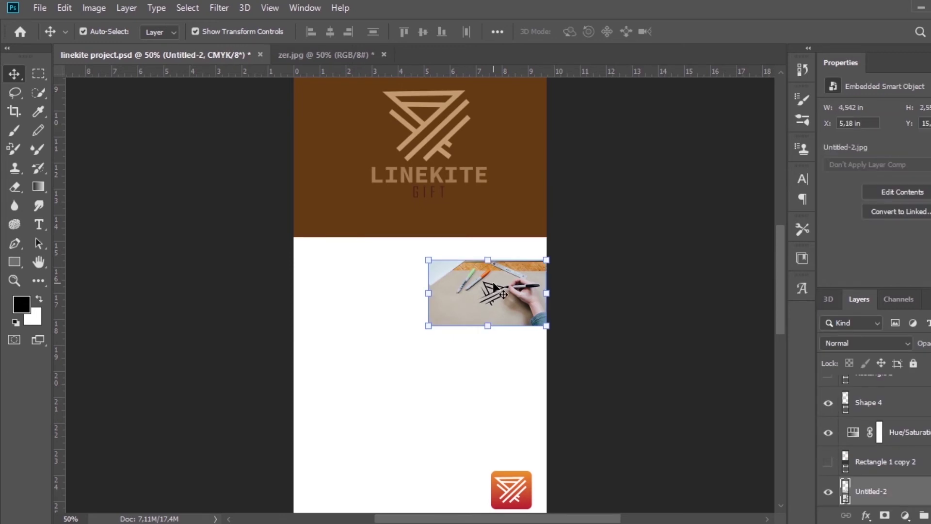
left_click_drag(429, 260, 258, 237)
left_click_drag(361, 264, 403, 336)
left_click_drag(419, 388, 429, 427)
key("Return")
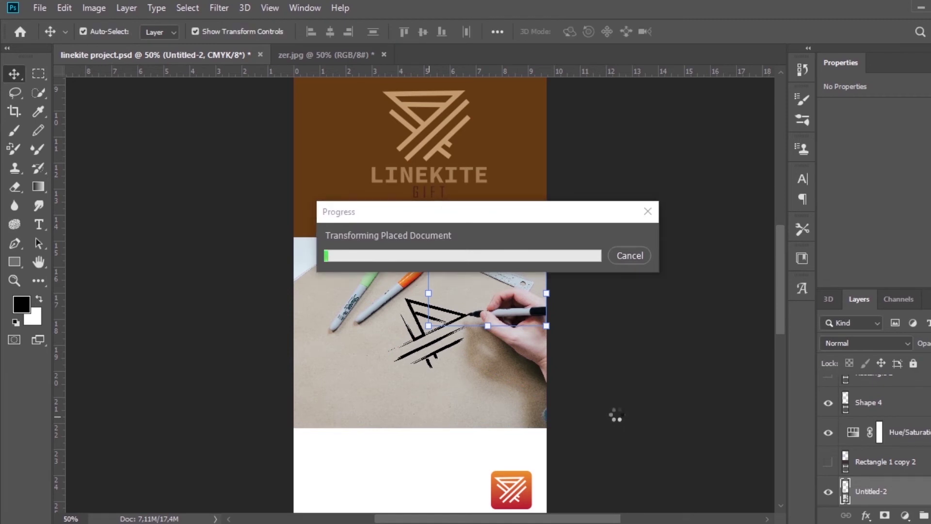
left_click(765, 307)
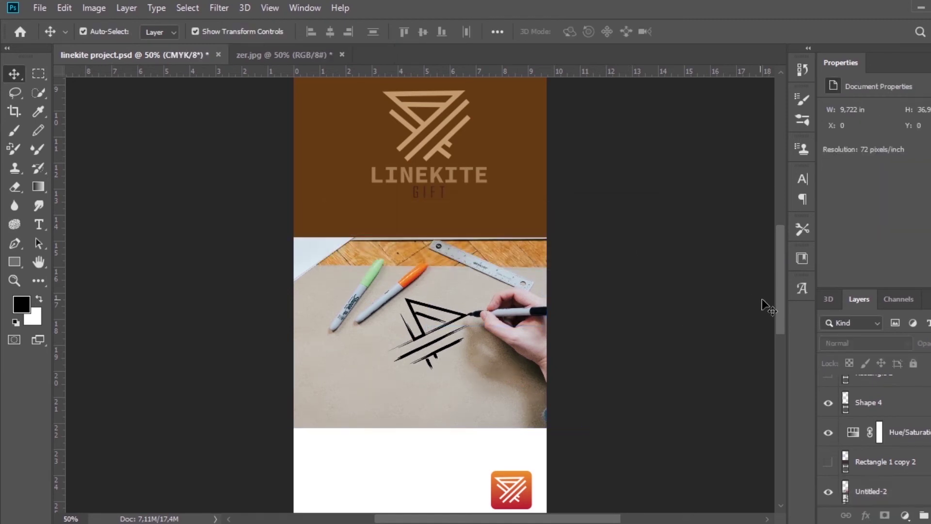
Step: Just above the Background layer, draw a rectangle about 696 by 619 px below the sketching photo and fill it with black
left_click_drag(779, 313, 786, 348)
scroll(492, 296, "down", 2)
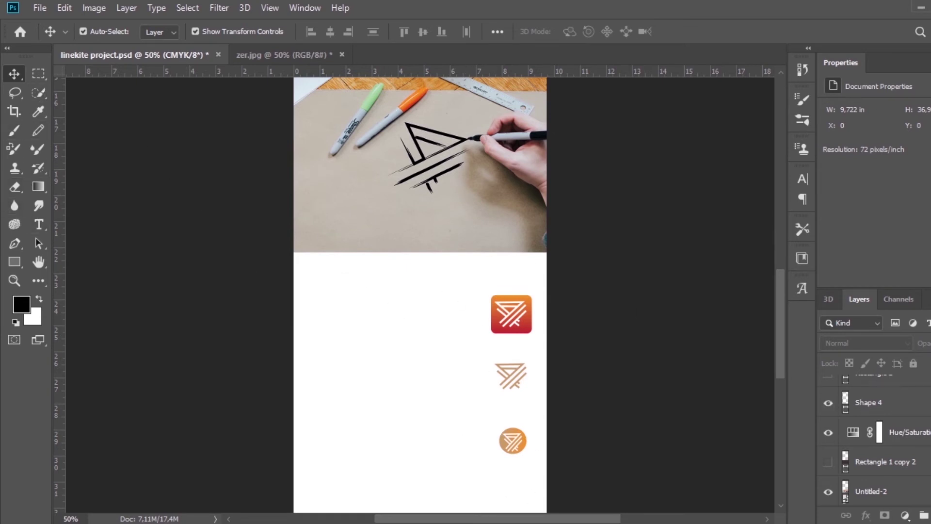
scroll(873, 437, "down", 3)
scroll(873, 437, "down", 2)
left_click(873, 491)
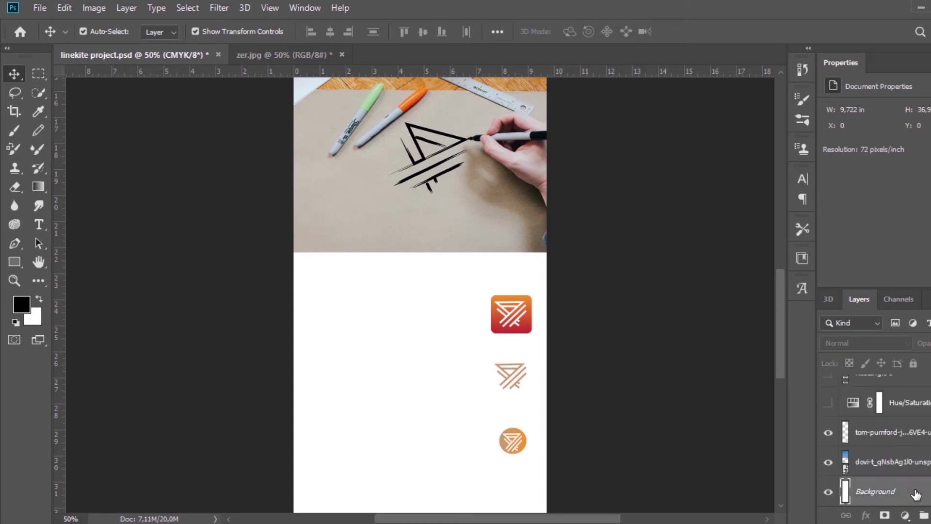
left_click(15, 262)
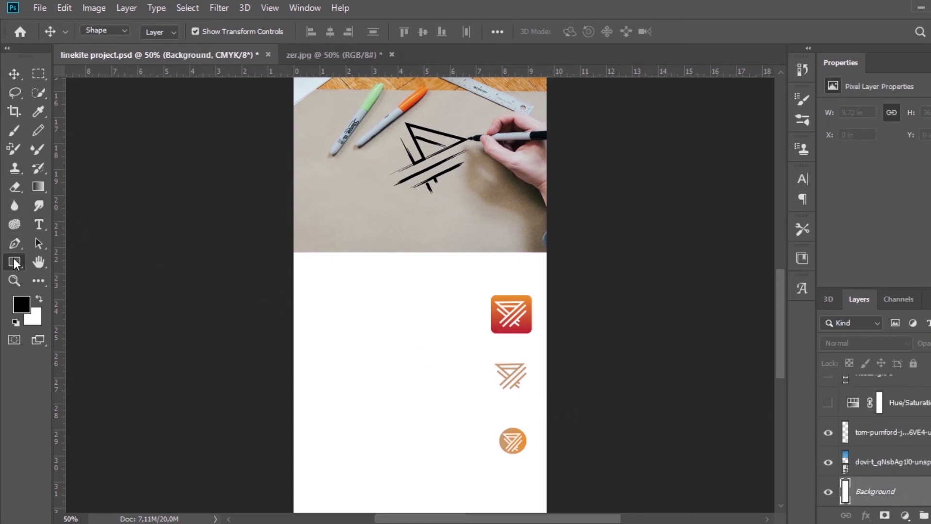
left_click_drag(293, 254, 545, 475)
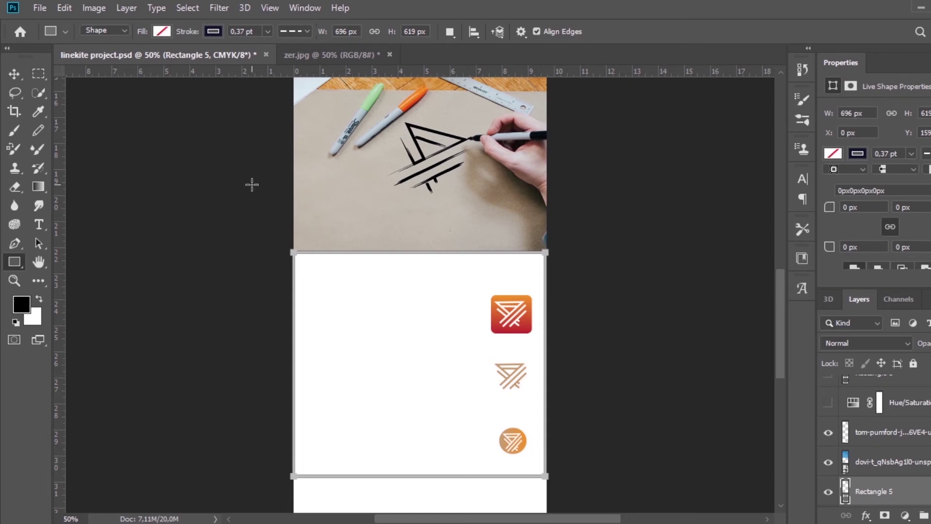
left_click(162, 29)
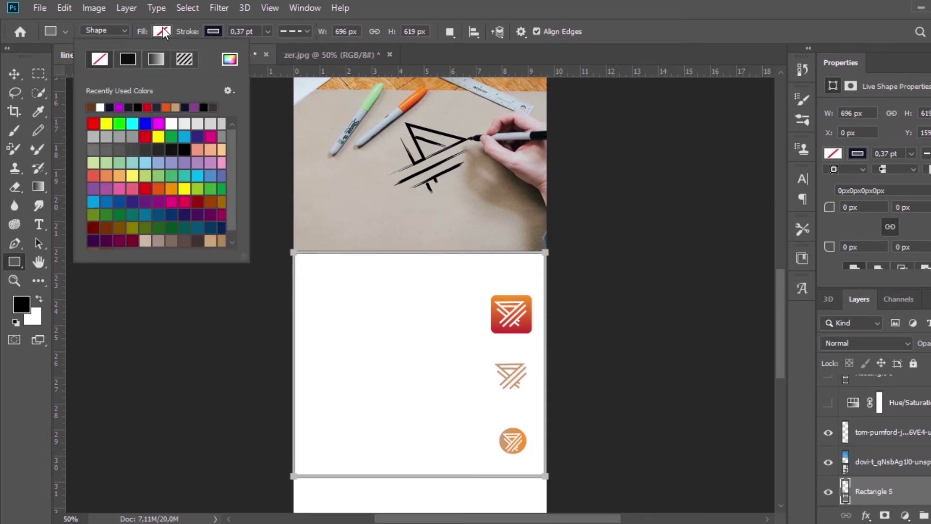
left_click(185, 149)
key("v")
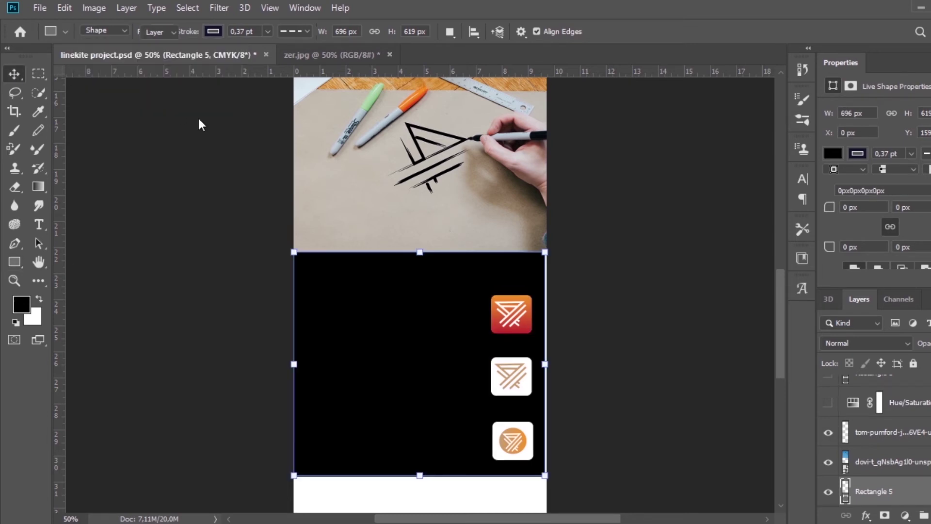
Step: Stretch the black rectangle past both page edges and extend its upper edge to close the gap under the sketching photo
left_click(499, 289)
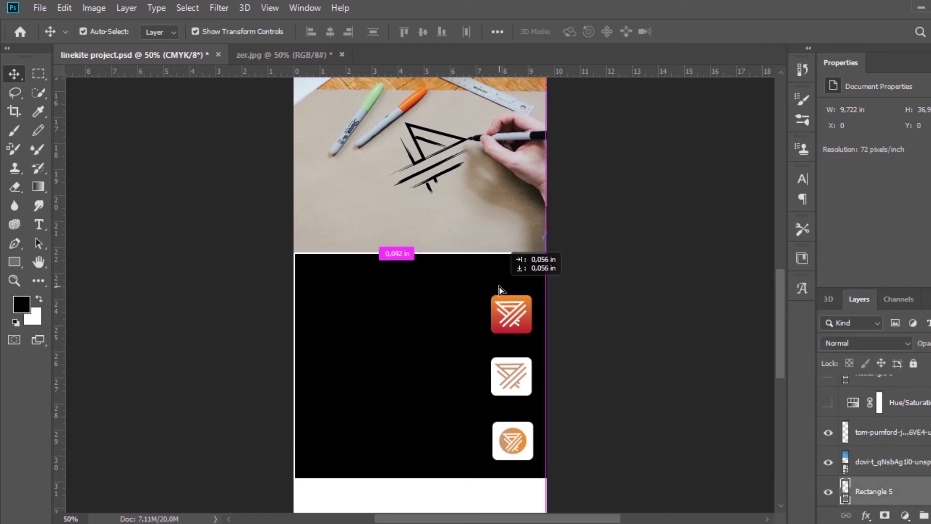
left_click_drag(547, 362, 562, 363)
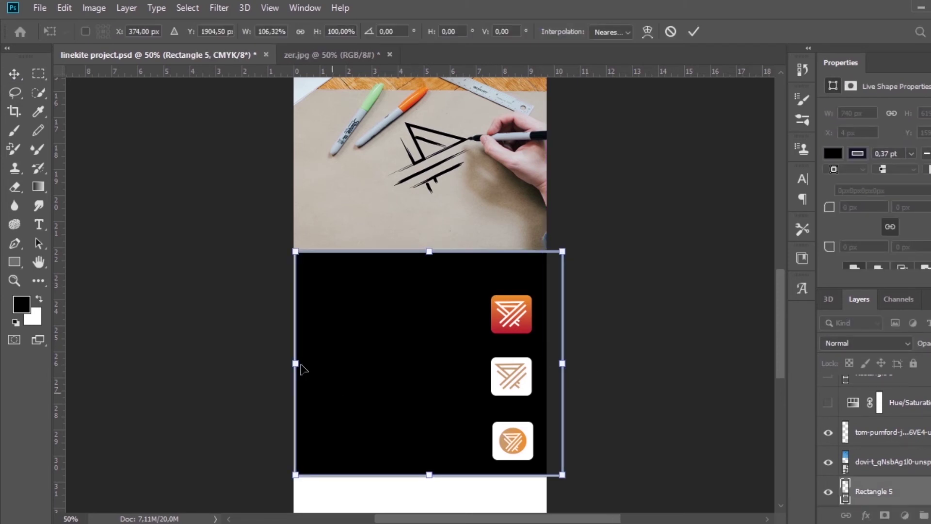
left_click_drag(290, 365, 265, 363)
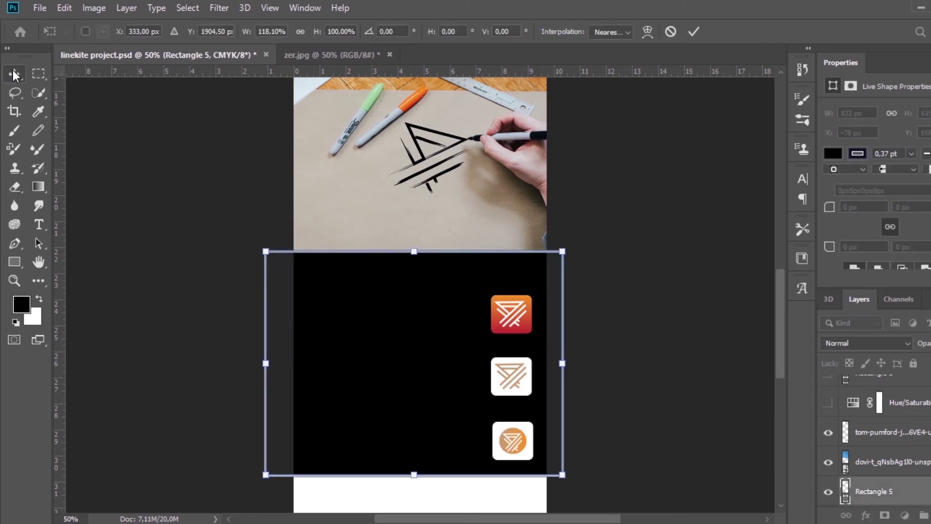
key("Return")
left_click(214, 173)
left_click_drag(466, 393, 465, 399)
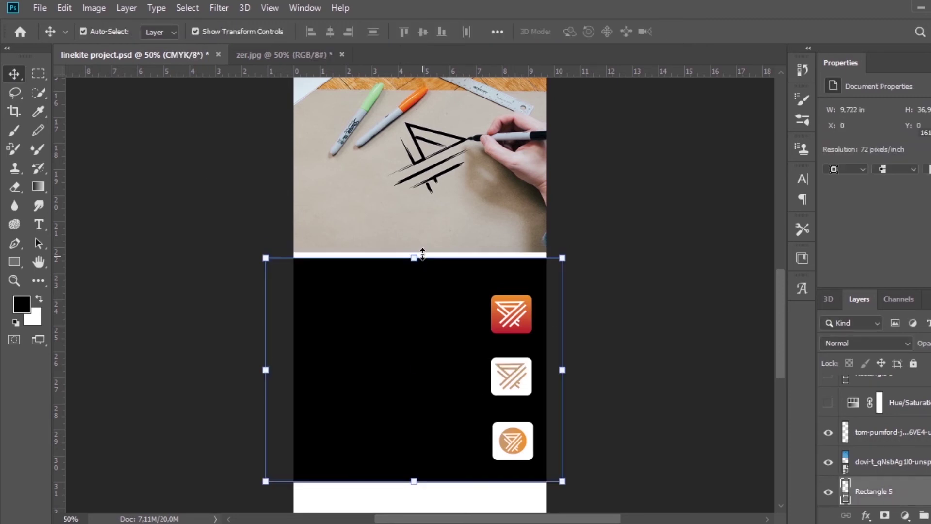
key("ctrl+t")
left_click_drag(414, 250, 414, 246)
key("Return")
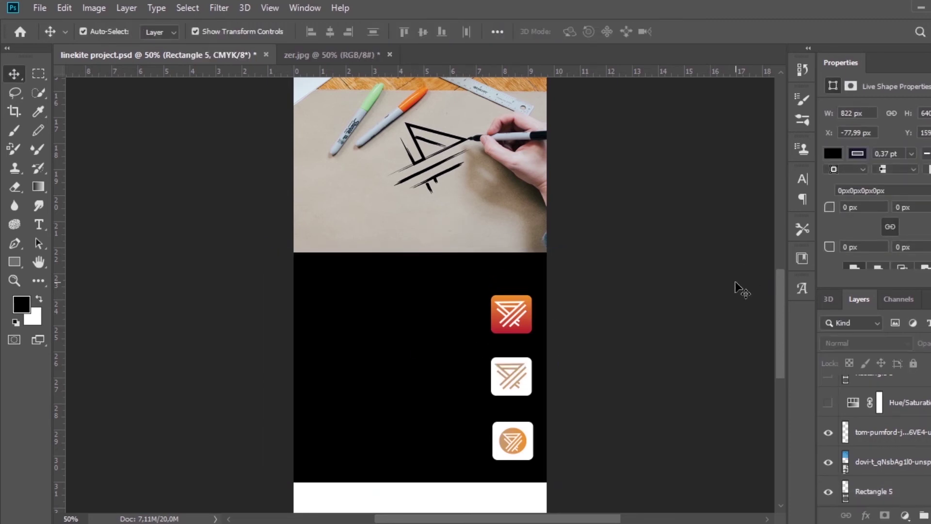
left_click(742, 291)
Step: Duplicate the orange-red gradient app icon, enlarge the copy and center it in the black section
left_click_drag(781, 325, 761, 340)
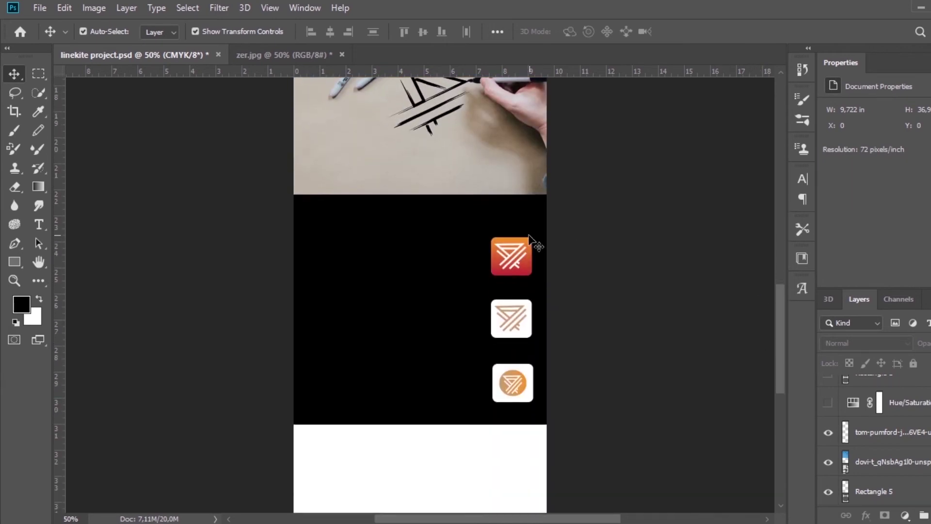
mouse_move(793, 288)
left_mouse_down()
mouse_move(786, 330)
mouse_move(777, 287)
left_mouse_up()
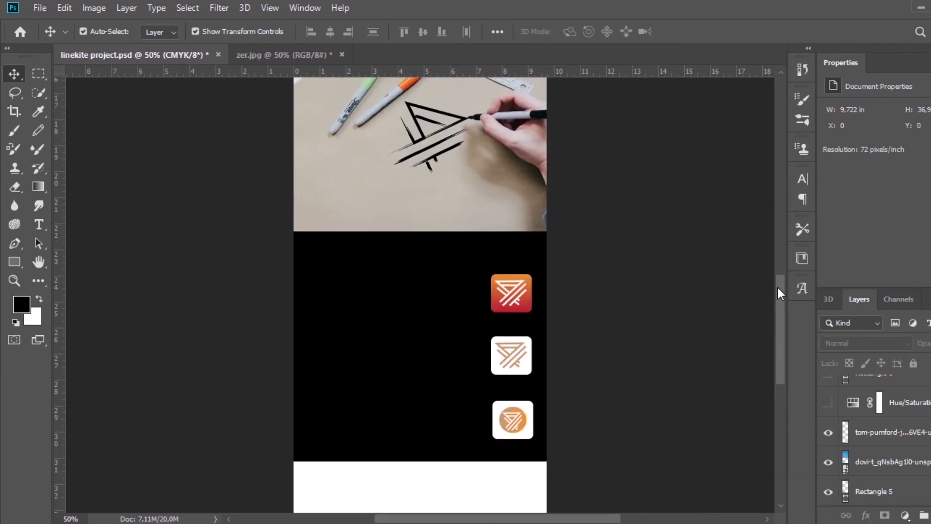
left_click(516, 304)
left_click_drag(514, 299, 365, 290)
key("ctrl+t")
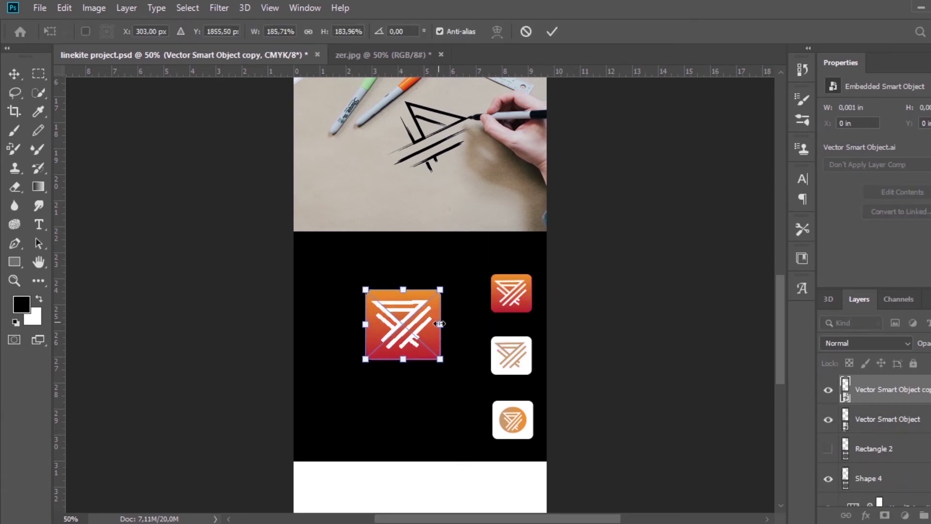
left_click_drag(440, 359, 463, 381)
left_click_drag(442, 326, 435, 369)
key("Return")
left_click(638, 288)
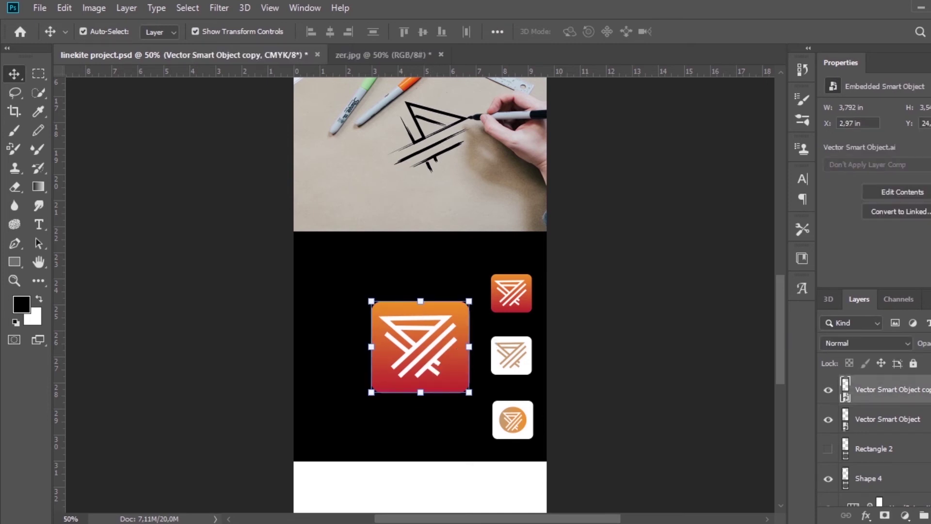
Step: Reduce the enlarged app icon's opacity to 30% and shift it slightly up and left
key("3")
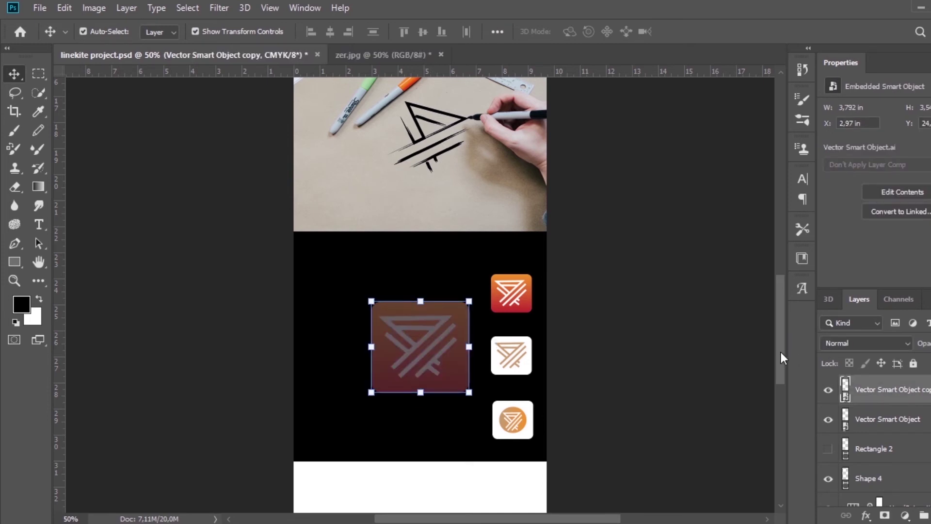
left_click(674, 301)
left_click_drag(436, 328, 431, 322)
Step: Place another copy of the gradient app icon in front of the faded one, scaled up and centered to fit inside it
left_click_drag(515, 291, 418, 338)
left_click_drag(873, 418, 849, 388)
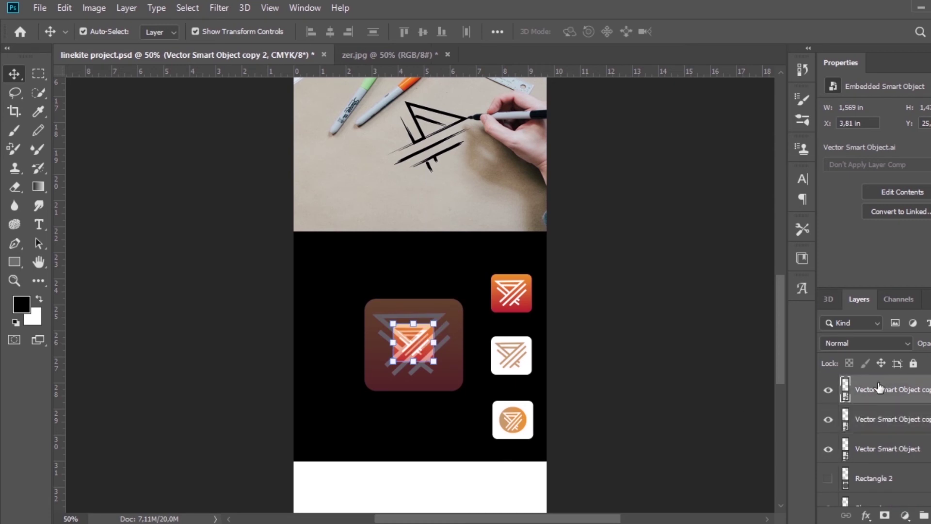
left_click_drag(435, 360, 449, 316)
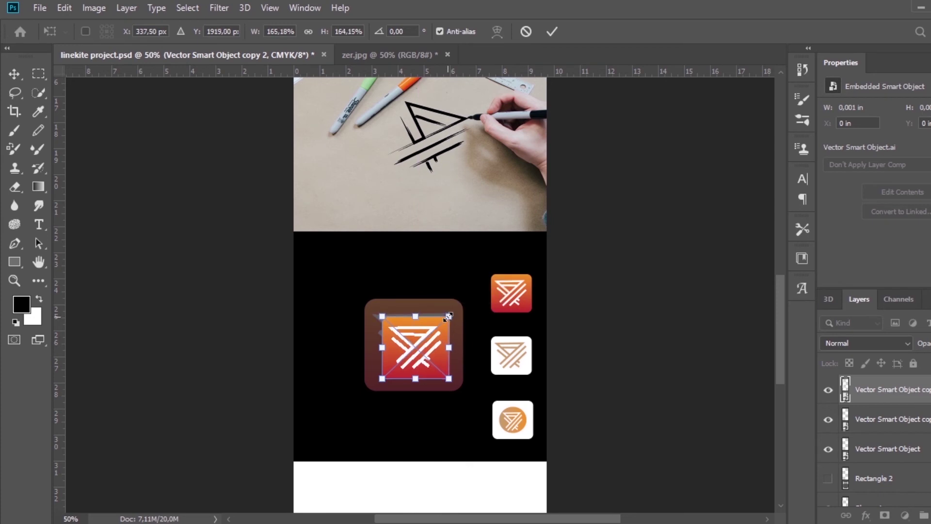
left_click_drag(383, 378, 402, 363)
key("Return")
left_click(625, 282)
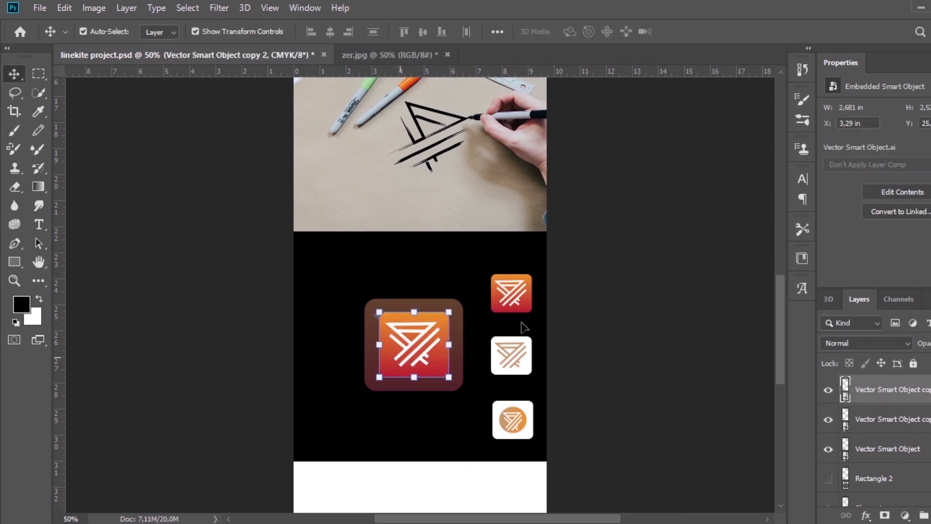
Step: Add a drop shadow effect to the front gradient app icon in the black section
left_click(403, 363)
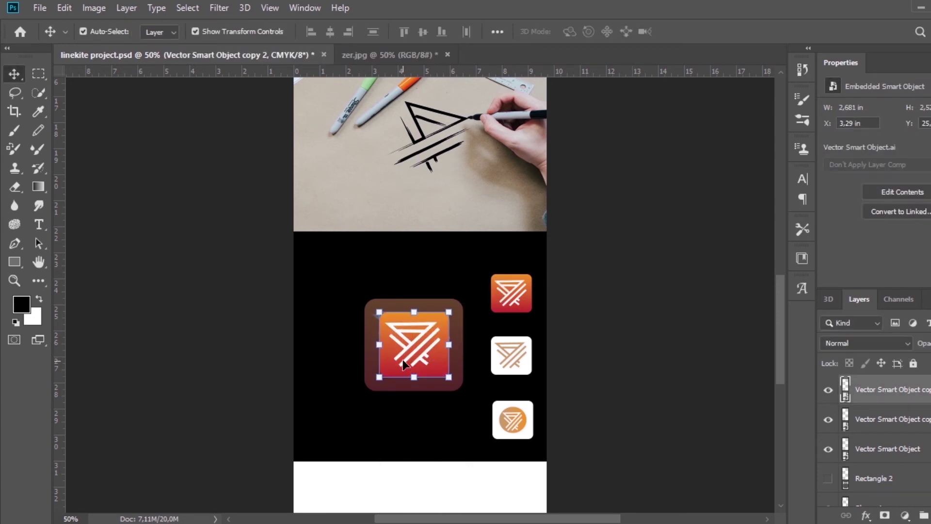
right_click(926, 386)
left_click(821, 15)
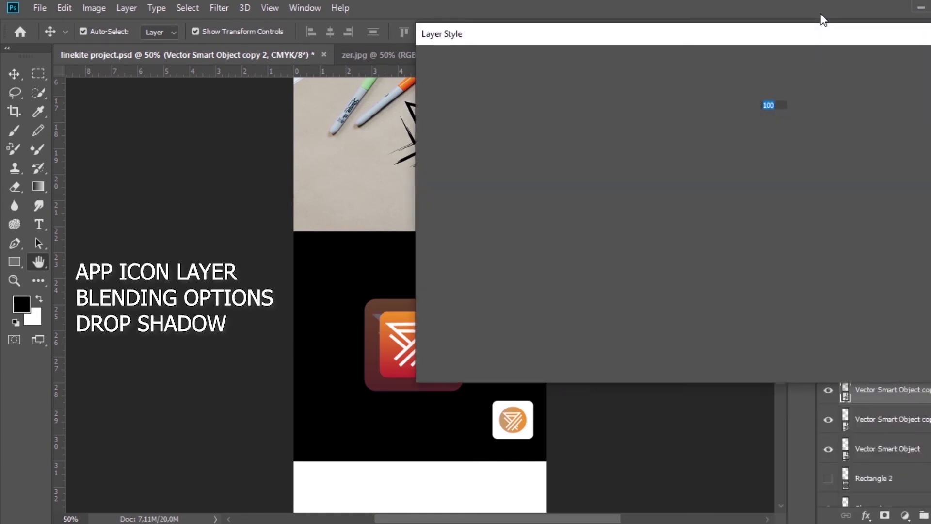
left_click_drag(586, 172, 594, 291)
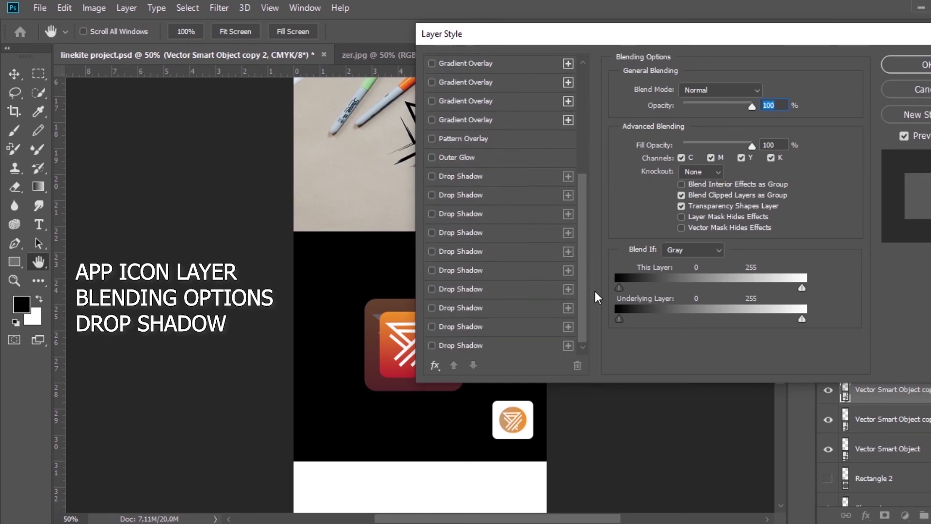
left_click(432, 175)
left_click(464, 179)
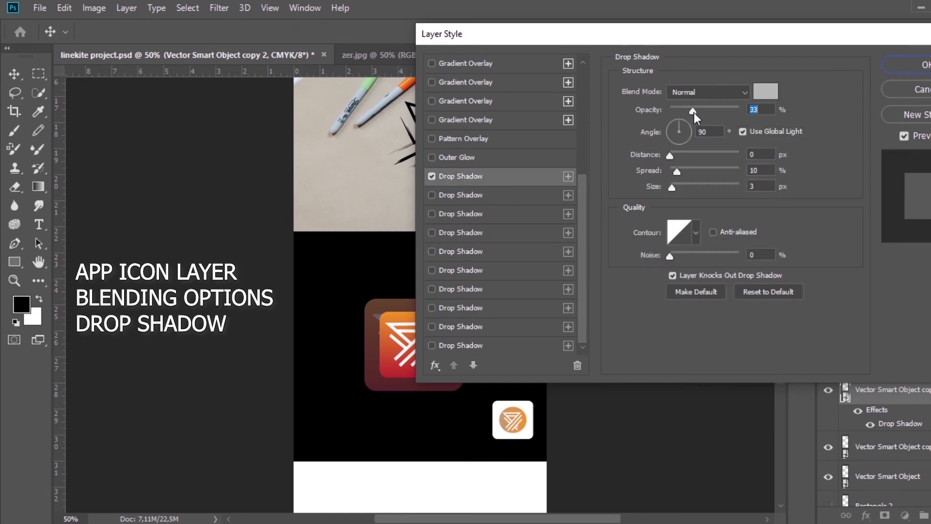
Step: Set the app icon's drop shadow to 14% opacity, 6 px distance and 26% spread
left_click_drag(694, 112, 702, 113)
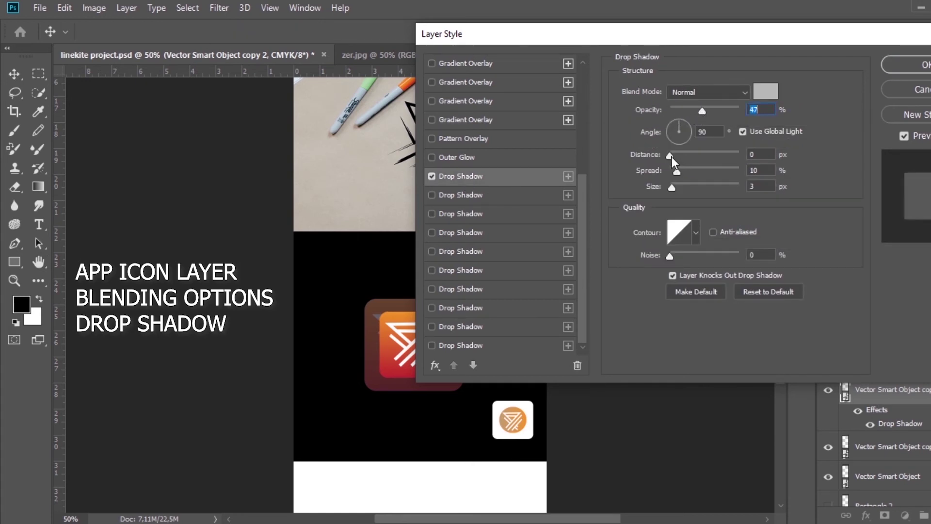
left_click_drag(671, 156, 676, 157)
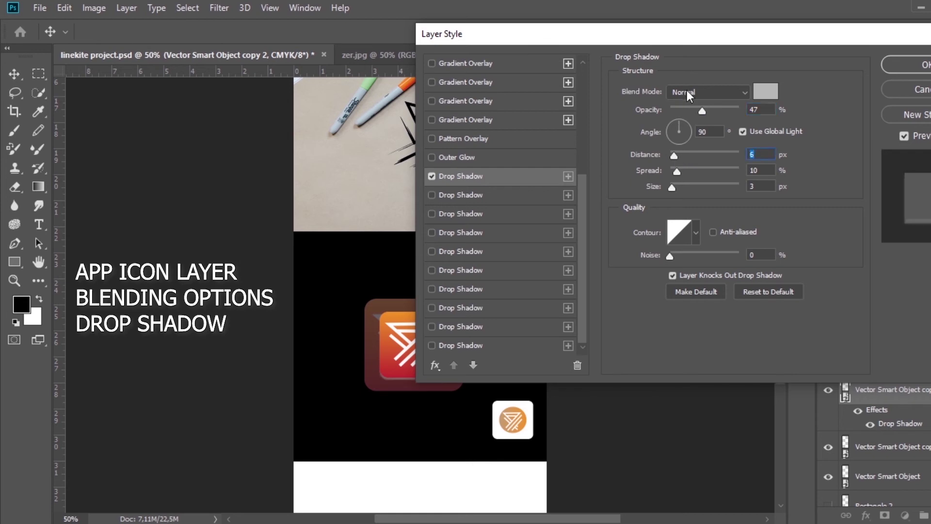
left_click_drag(705, 26, 844, 7)
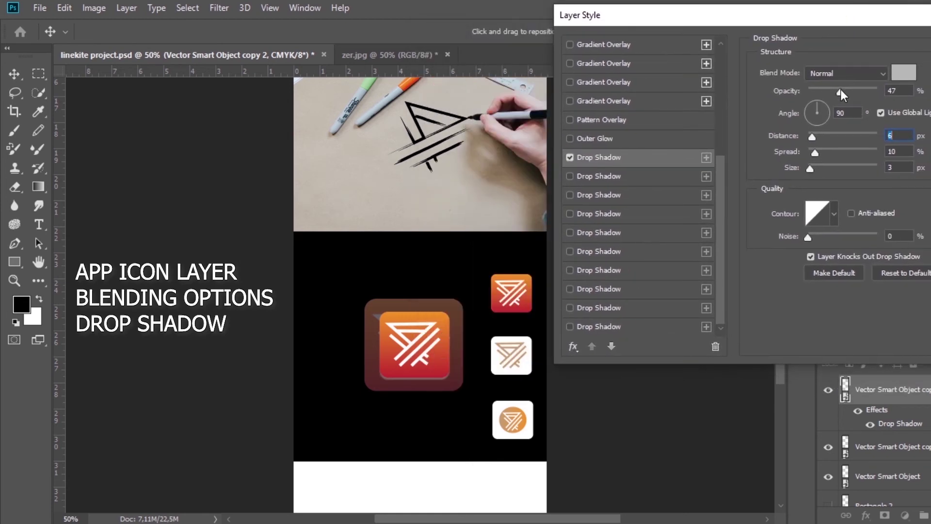
left_click_drag(840, 90, 819, 96)
left_click_drag(813, 138, 824, 155)
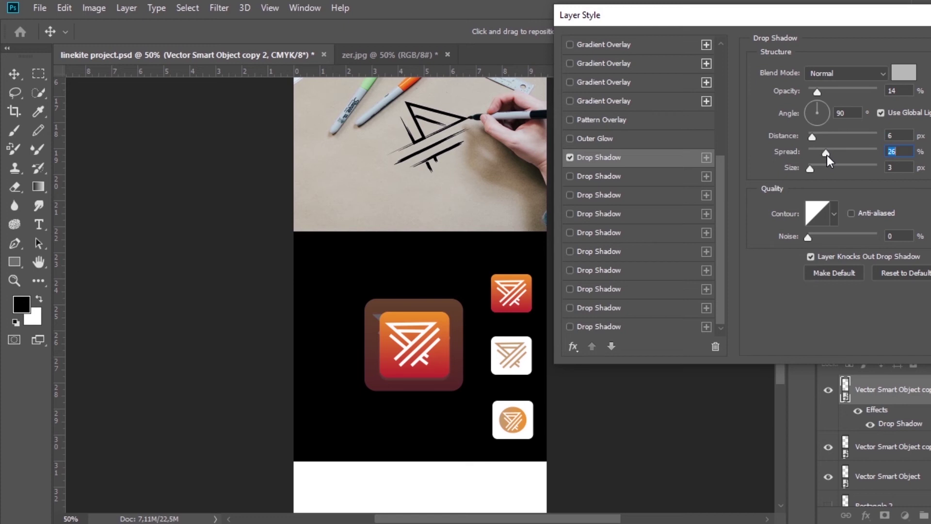
left_click_drag(833, 10, 696, 28)
left_click(917, 63)
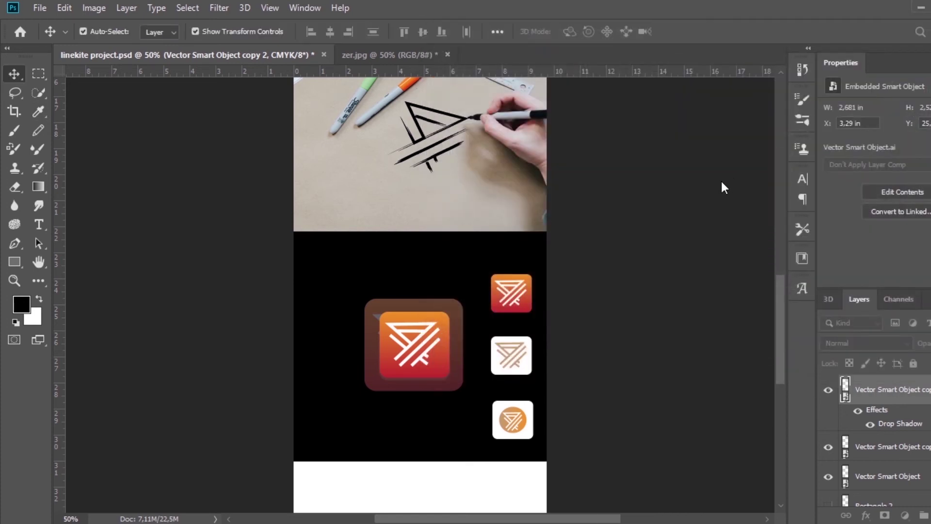
Step: Enlarge the front gradient app icon slightly and recenter it within the faded icon
left_click(606, 257)
left_click(432, 357)
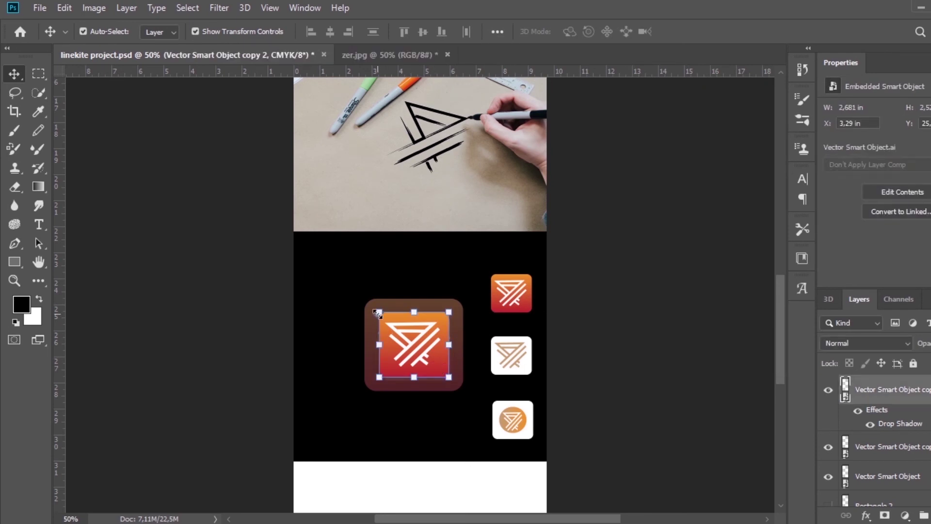
key("ctrl+t")
left_click_drag(430, 336, 426, 341)
left_click(618, 237)
left_click(618, 240)
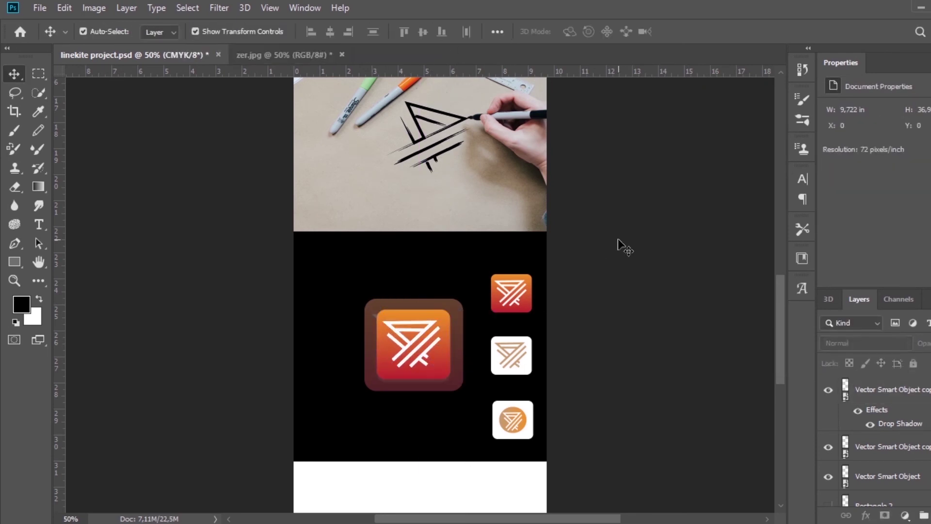
mouse_move(776, 359)
left_mouse_down()
mouse_move(781, 405)
mouse_move(776, 378)
left_mouse_up()
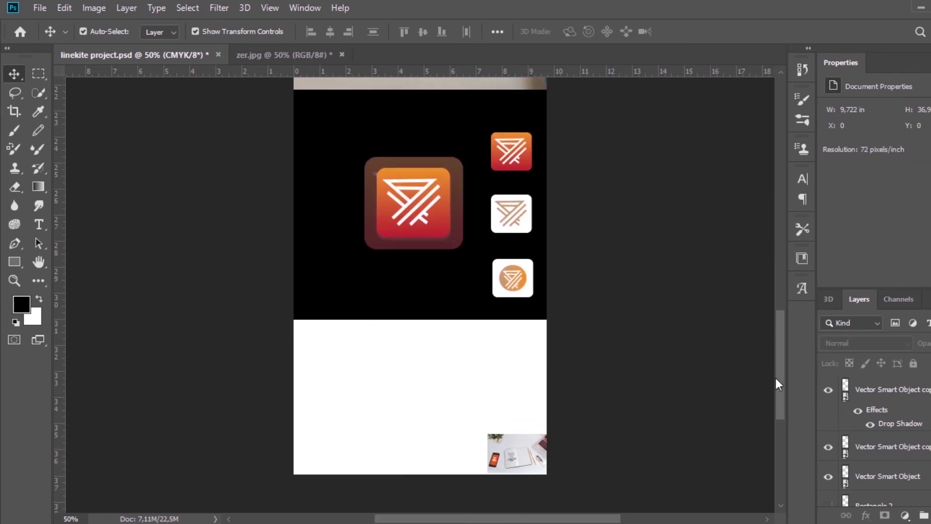
left_click_drag(462, 427, 421, 433)
key("Return")
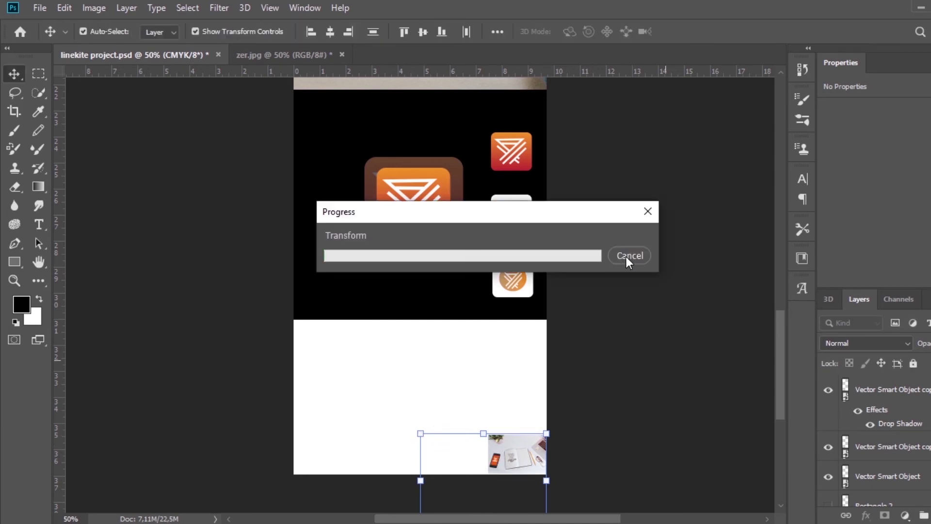
left_click(648, 211)
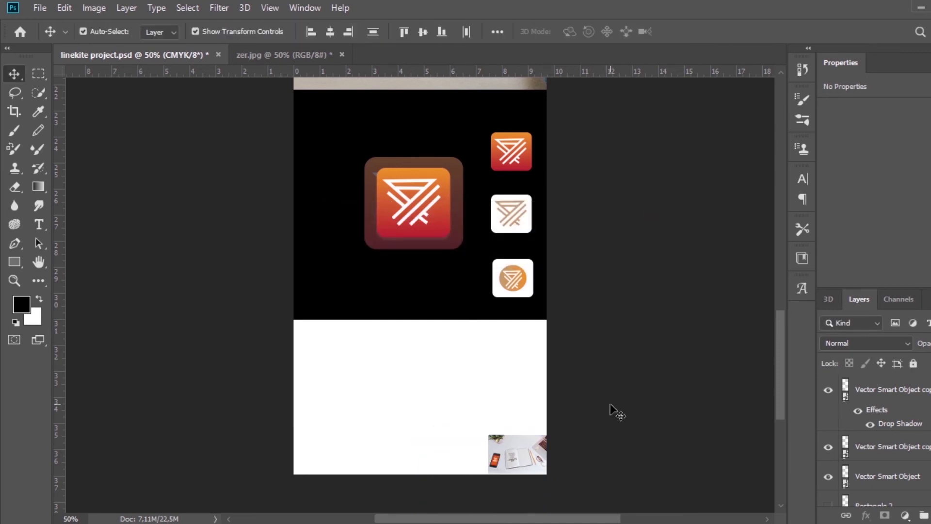
Step: Scale the small desk mockup photo to about 441% so it spans the page width and fills the white section
left_click_drag(471, 429, 552, 475)
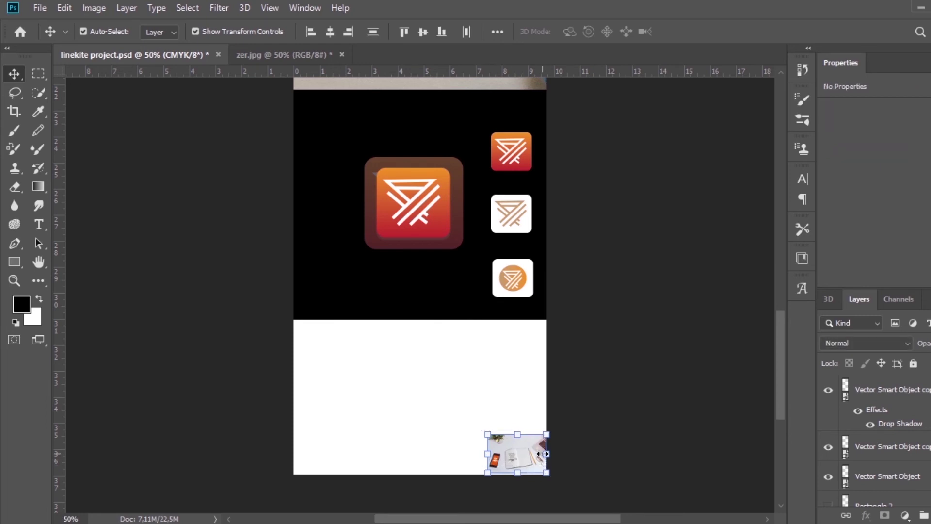
left_click_drag(449, 417, 539, 464)
left_click_drag(487, 433, 266, 337)
key("Return")
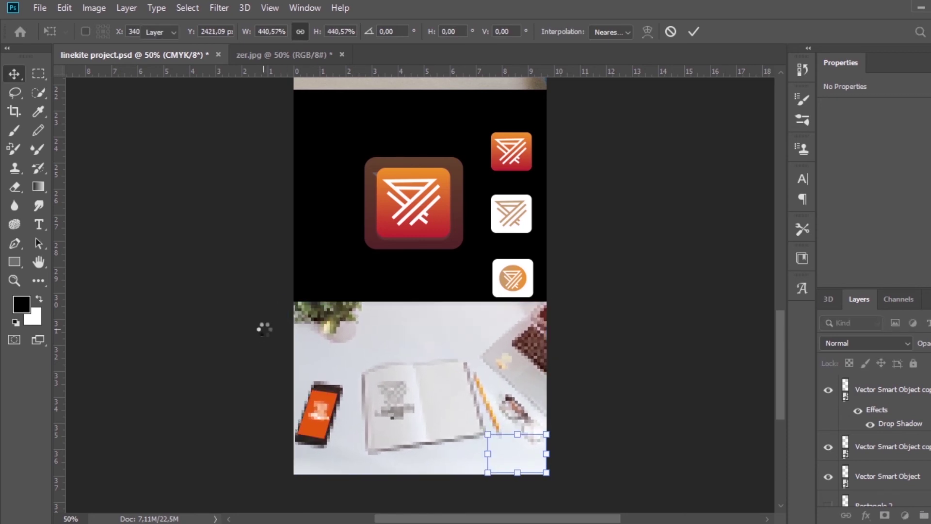
left_click(602, 354)
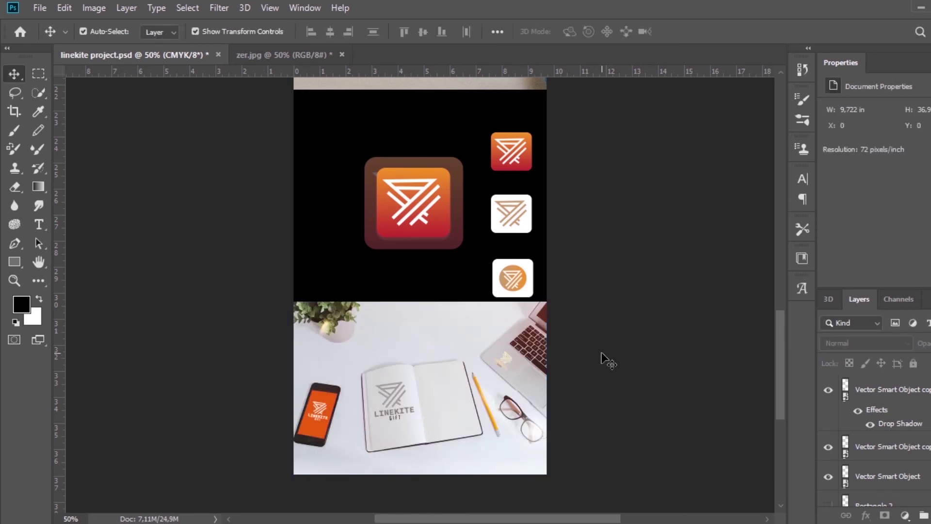
Step: Add the white 48 pt heading "APP ICONS" in the upper-left corner of the black section
mouse_move(782, 360)
left_mouse_down()
mouse_move(750, 201)
mouse_move(774, 343)
left_mouse_up()
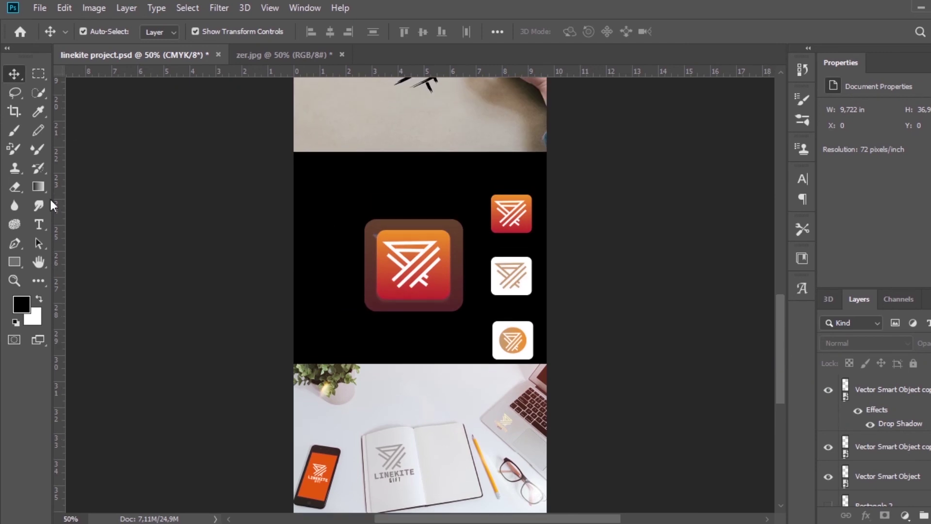
left_click(38, 225)
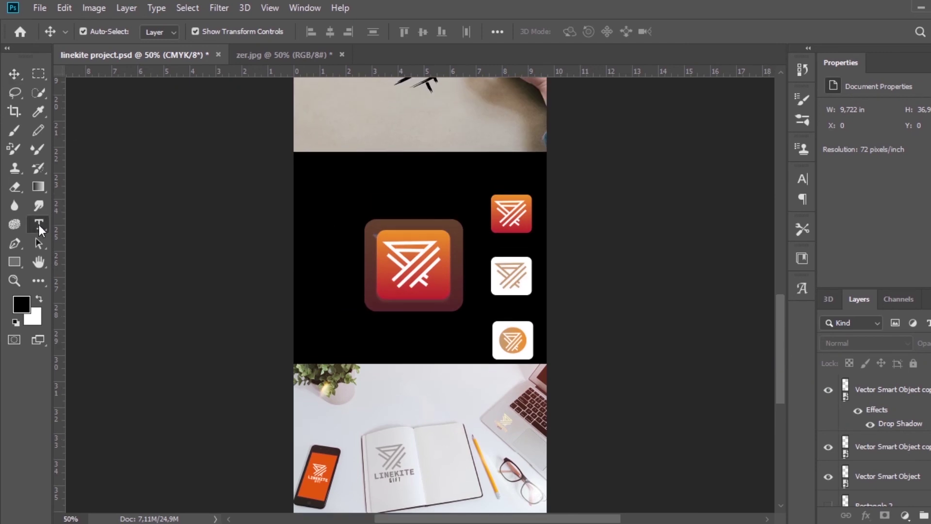
left_click(305, 172)
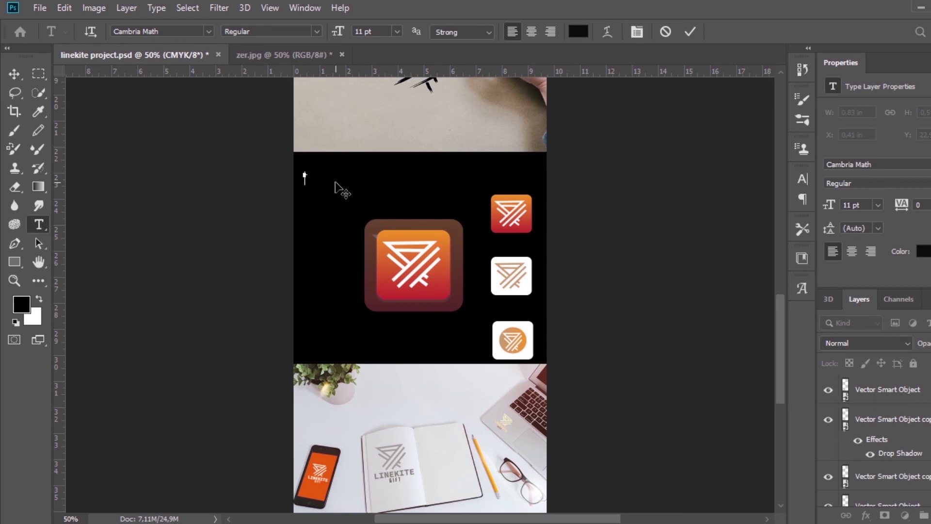
left_click(578, 32)
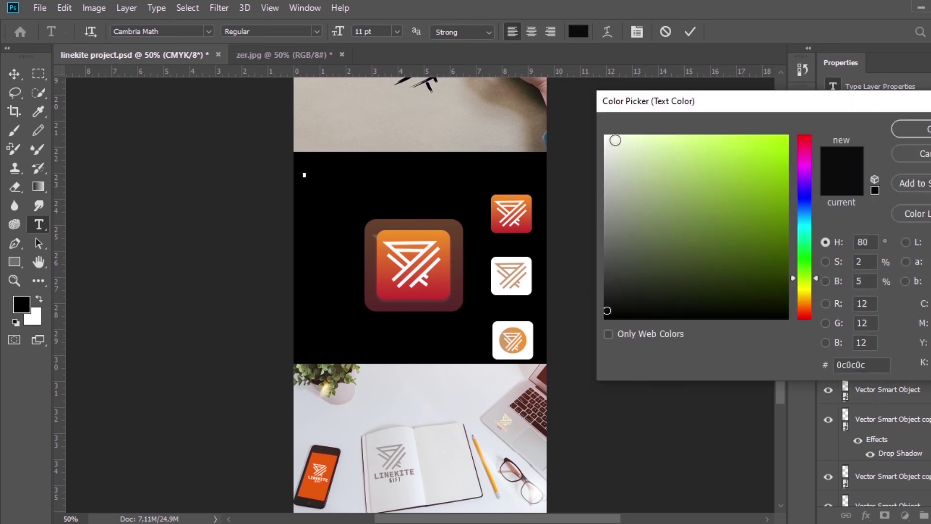
left_click(607, 137)
key("Return")
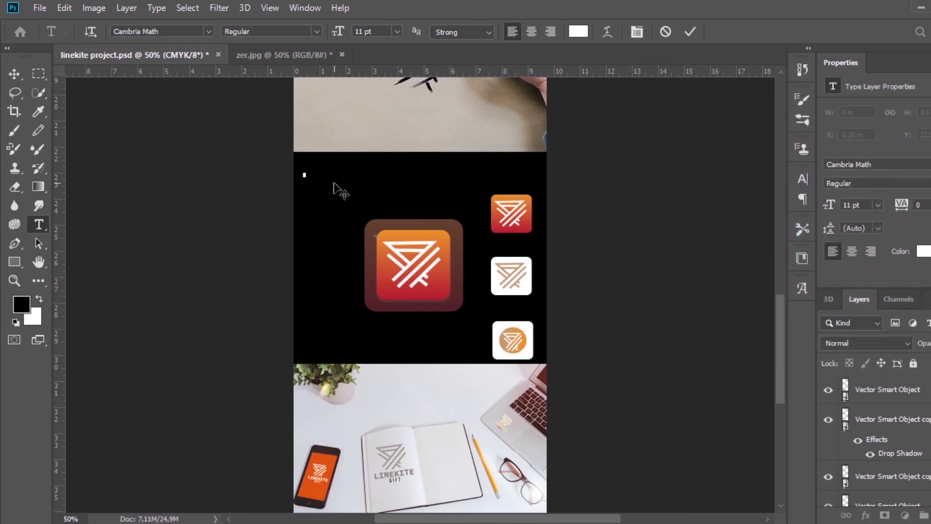
left_click(395, 31)
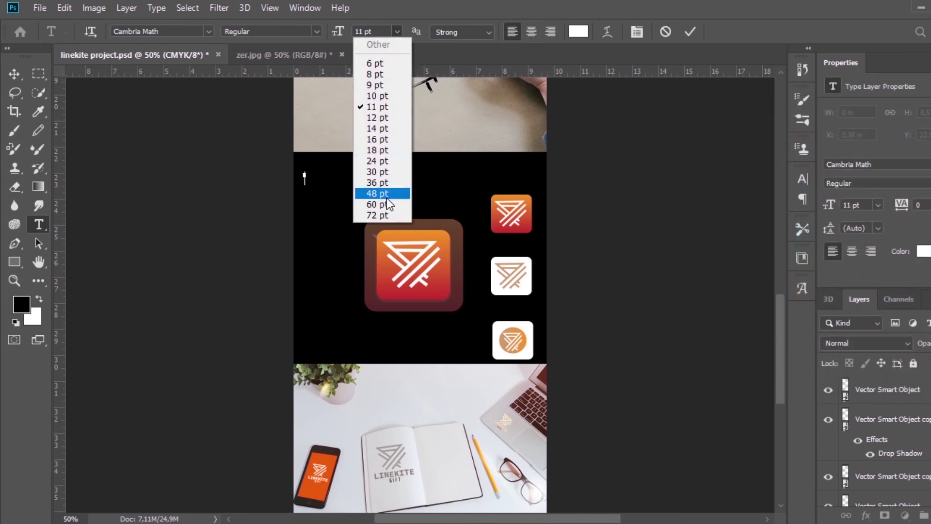
left_click(386, 196)
type("APP")
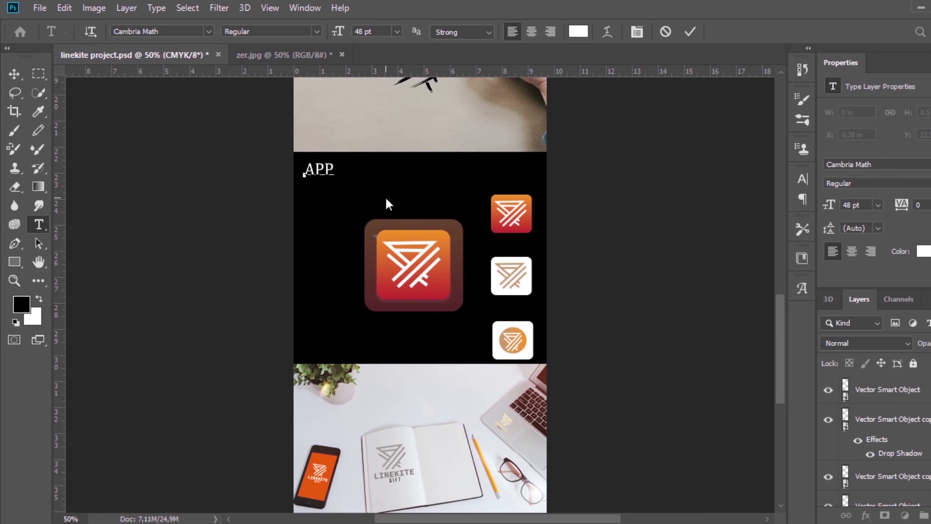
type(" ICONS")
left_click(14, 73)
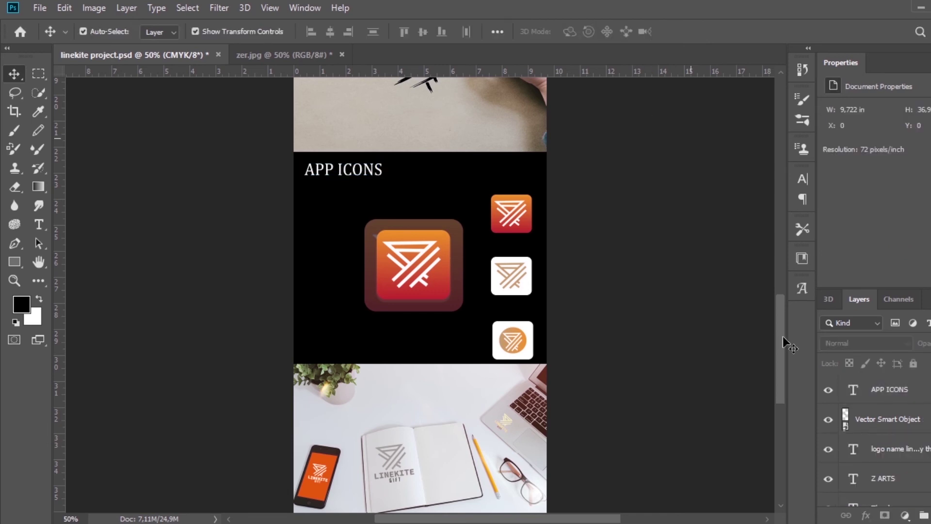
Step: Duplicate the brown rectangle over the sketching photo, stretch it to the photo's lower edge and make it translucent
mouse_move(782, 336)
left_mouse_down()
mouse_move(761, 193)
mouse_move(768, 242)
left_mouse_up()
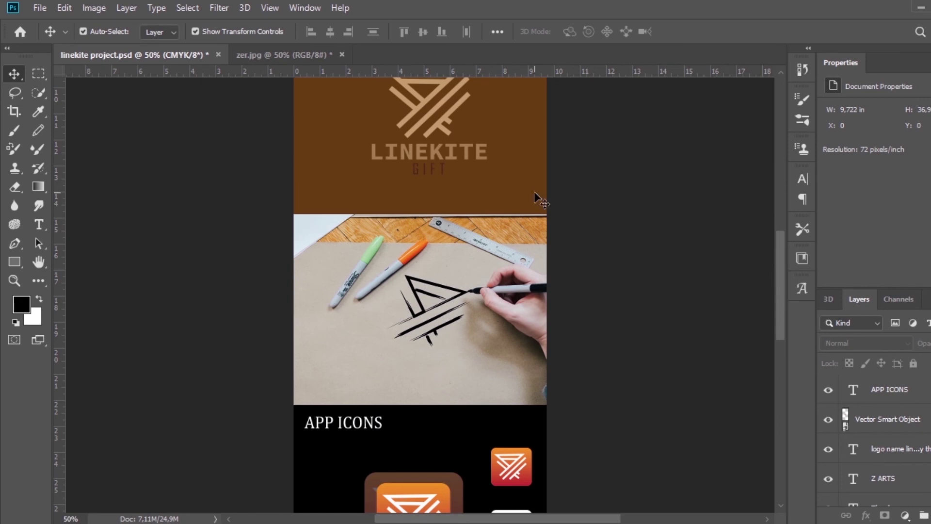
left_click_drag(535, 198, 533, 375)
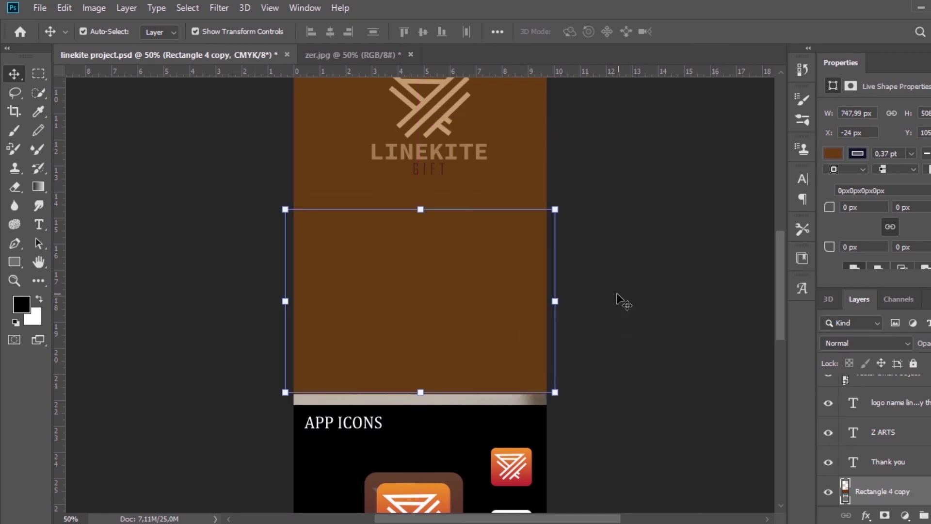
left_click_drag(420, 392, 420, 406)
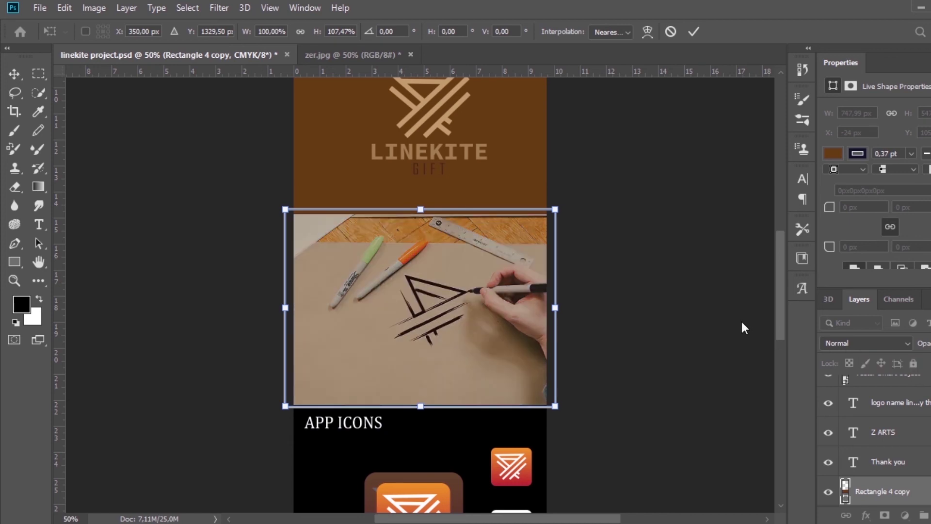
key("Return")
left_click(651, 298)
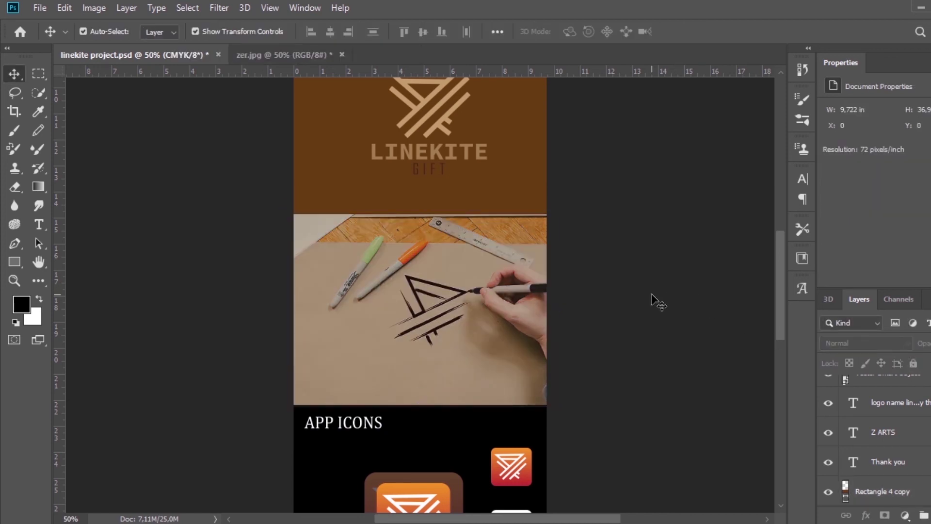
Step: Place another copy of the translucent brown rectangle over the desk mockup photo
left_click_drag(784, 279, 768, 322)
left_click_drag(512, 170, 519, 478)
left_click(660, 376)
Step: Resize the faded app icon to about 237% by 234% and shift it slightly left, to X 334.50 px
left_click_drag(780, 361, 739, 247)
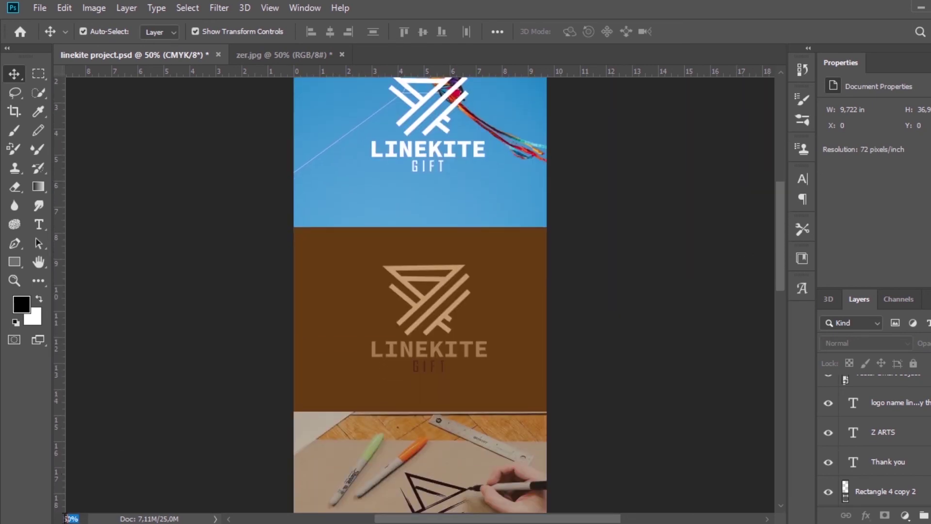
type("100")
key("Return")
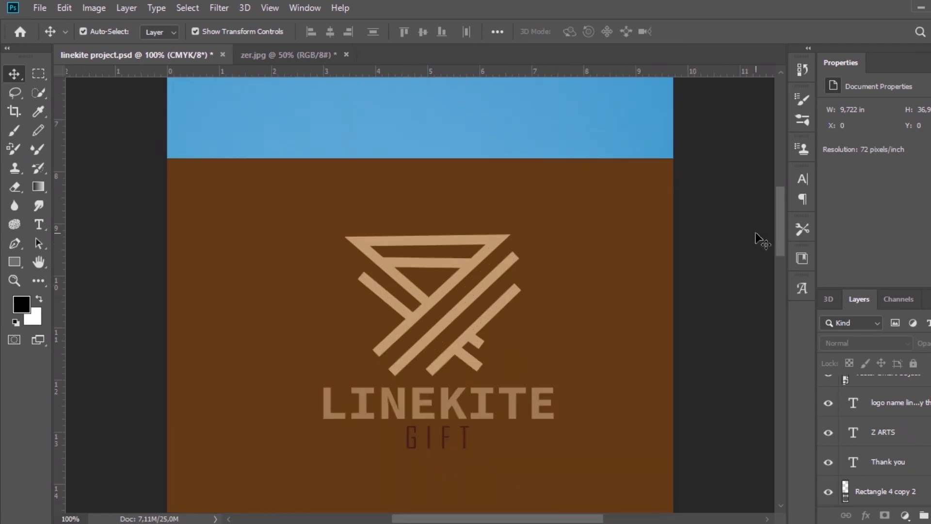
mouse_move(779, 240)
left_mouse_down()
mouse_move(771, 184)
mouse_move(786, 218)
mouse_move(785, 388)
left_mouse_up()
left_click_drag(502, 225, 503, 221)
key("ctrl+t")
left_click_drag(315, 133, 313, 134)
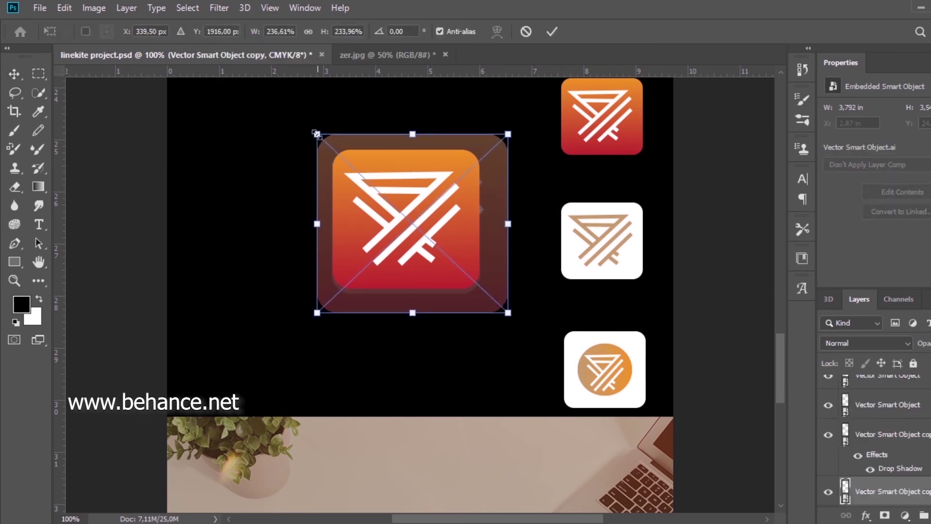
left_click_drag(506, 209, 504, 198)
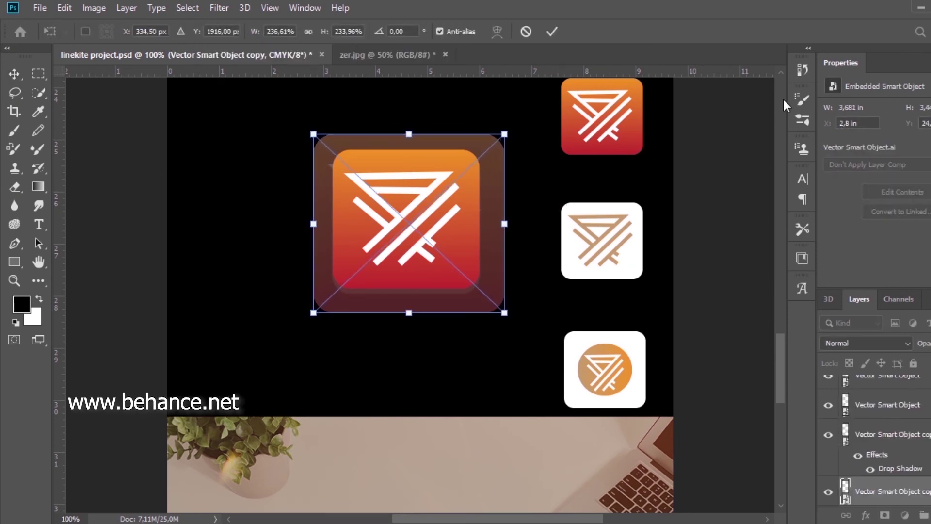
key("Return")
left_click(766, 252)
Step: Review the presentation page, and switch to the browser to look through the logo templates sold on GraphicRiver
left_click_drag(782, 363, 706, 135)
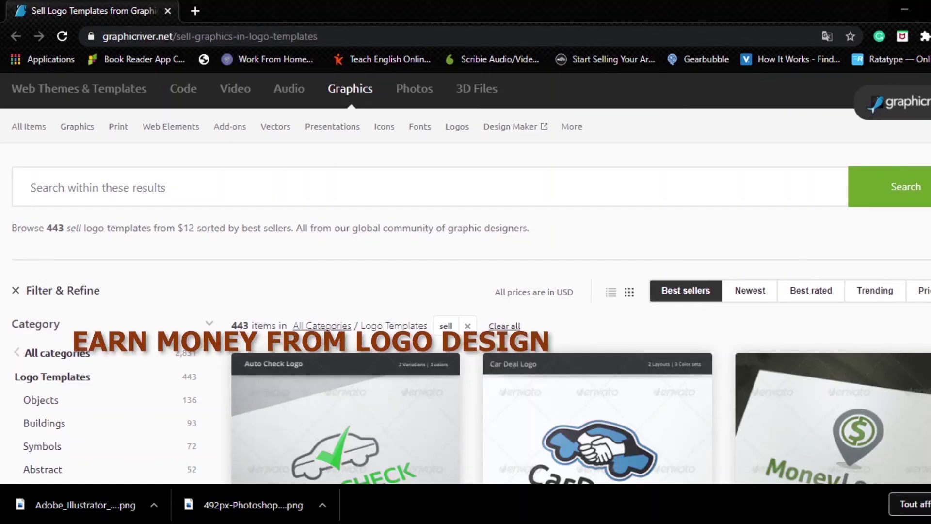
scroll(465, 279, "down", 2)
scroll(465, 279, "down", 10)
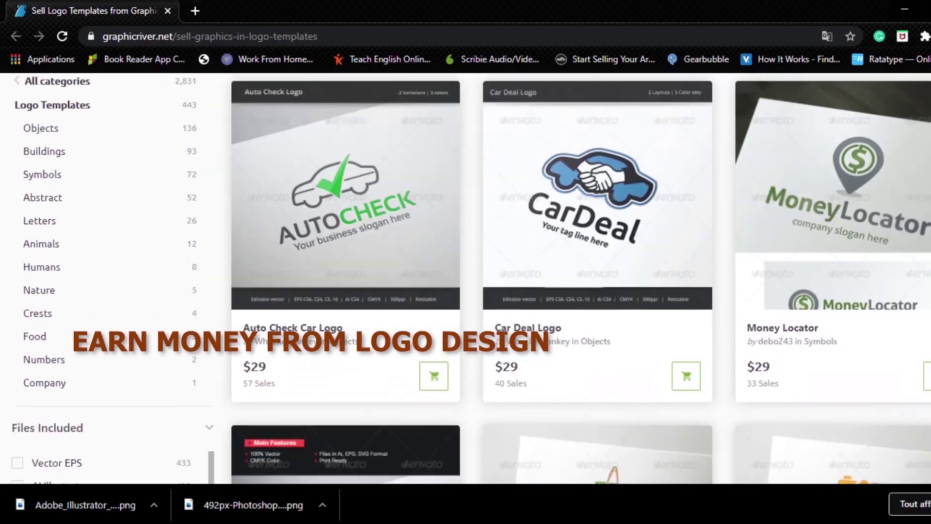
Step: Browse the best-selling logo templates on GraphicRiver, examining their designs, prices and sales
scroll(465, 279, "up", 12)
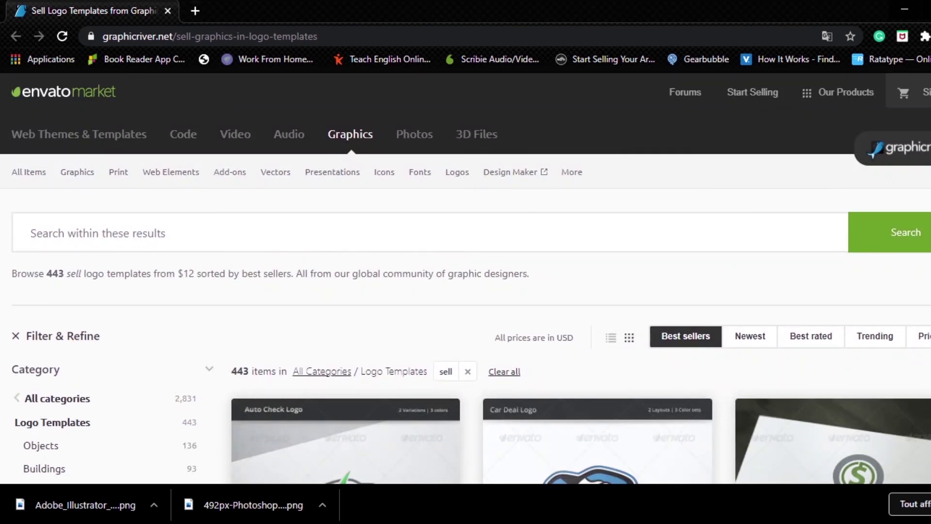
scroll(466, 279, "down", 12)
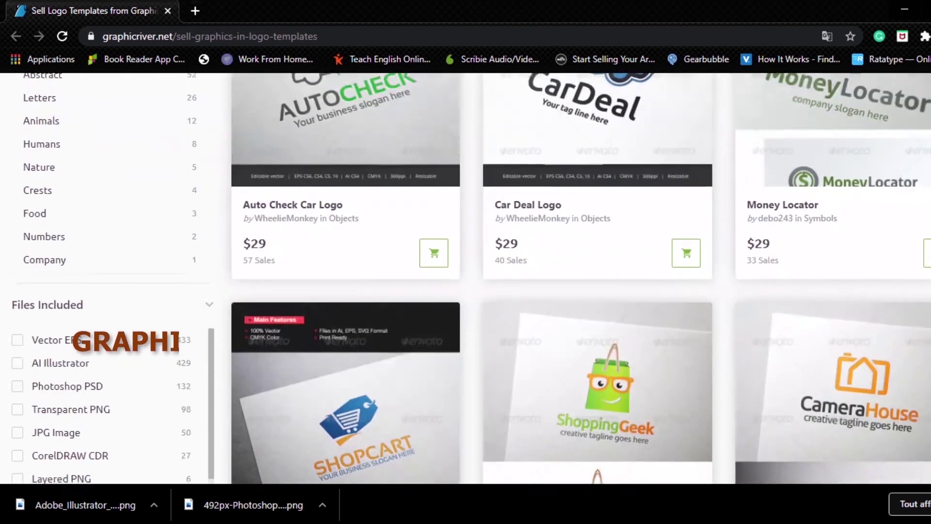
scroll(465, 279, "down", 20)
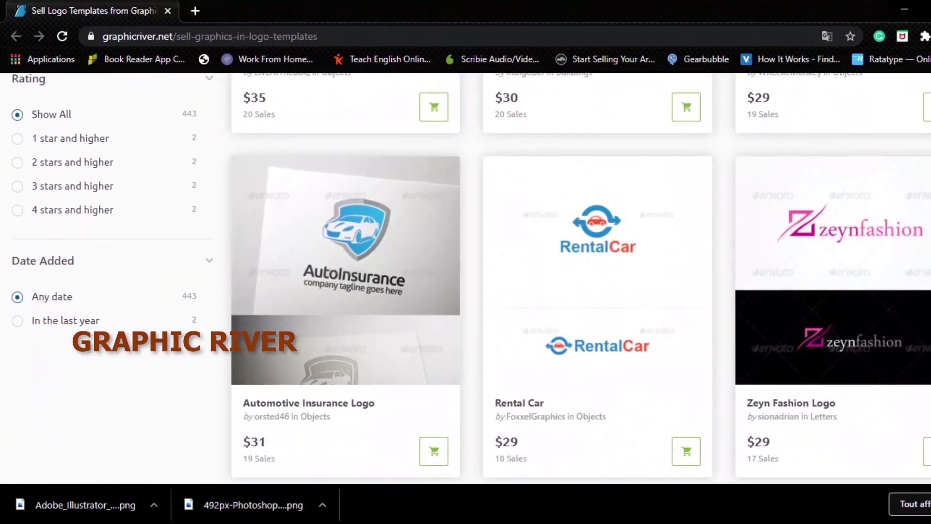
scroll(466, 279, "down", 20)
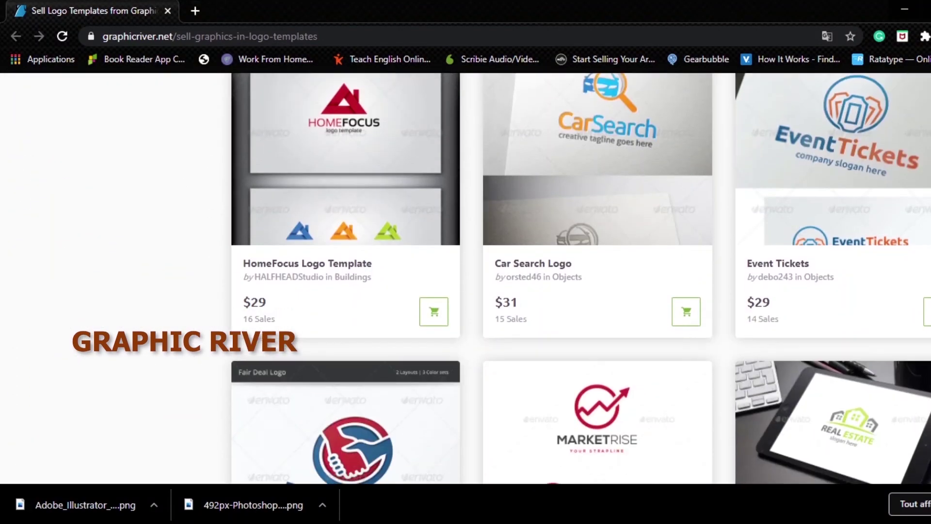
scroll(466, 279, "down", 7)
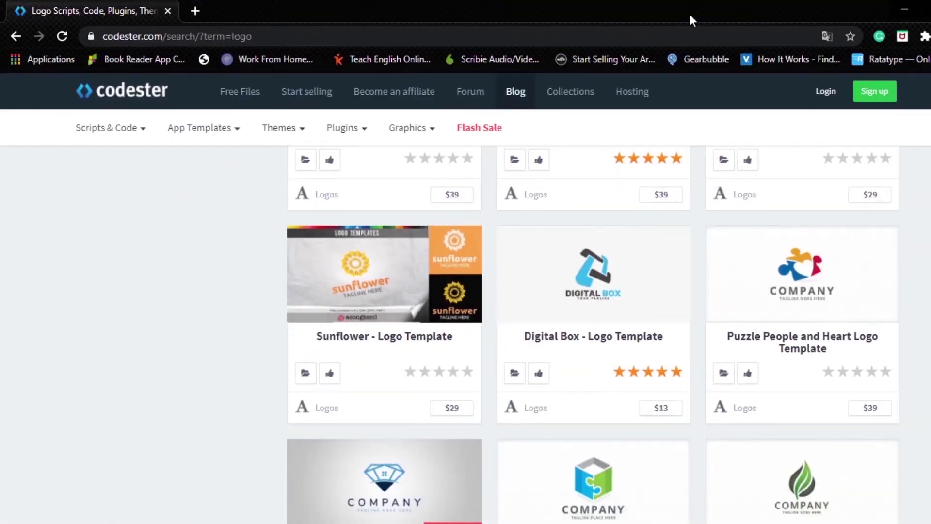
Step: Look through Codester's search results for Logo, examining the template designs and prices down to the end of the page
scroll(593, 335, "up", 15)
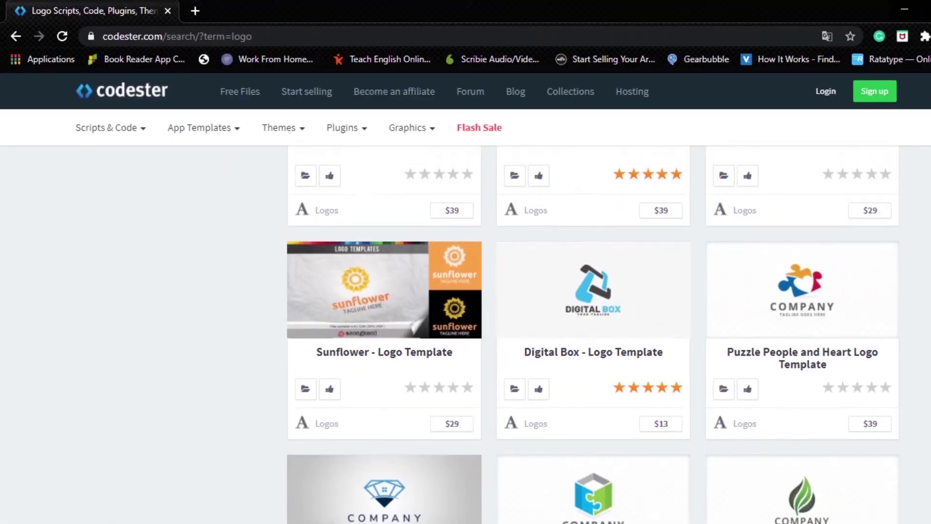
scroll(593, 334, "up", 3)
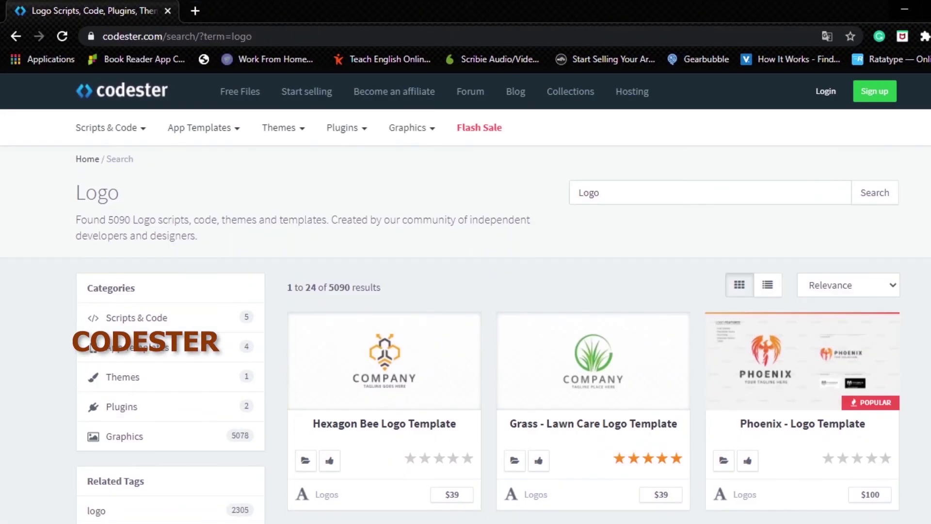
scroll(592, 335, "down", 6)
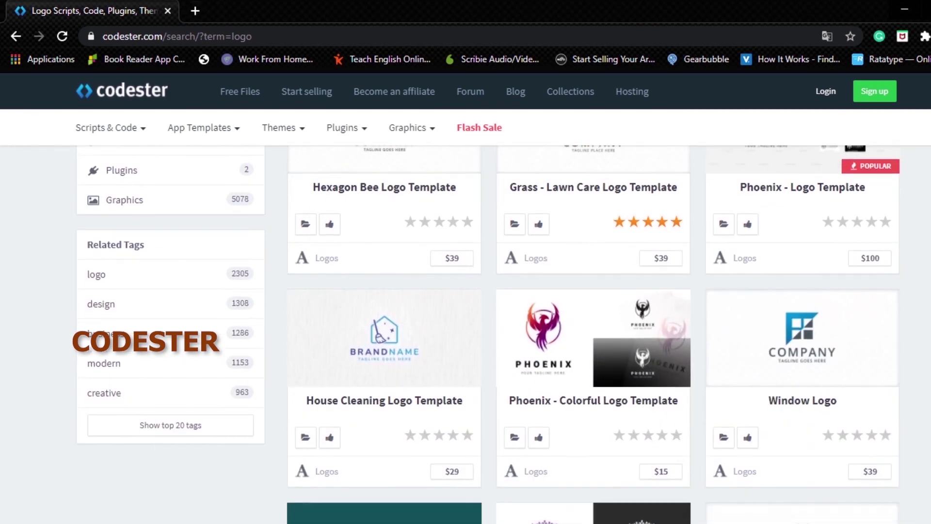
scroll(592, 334, "down", 11)
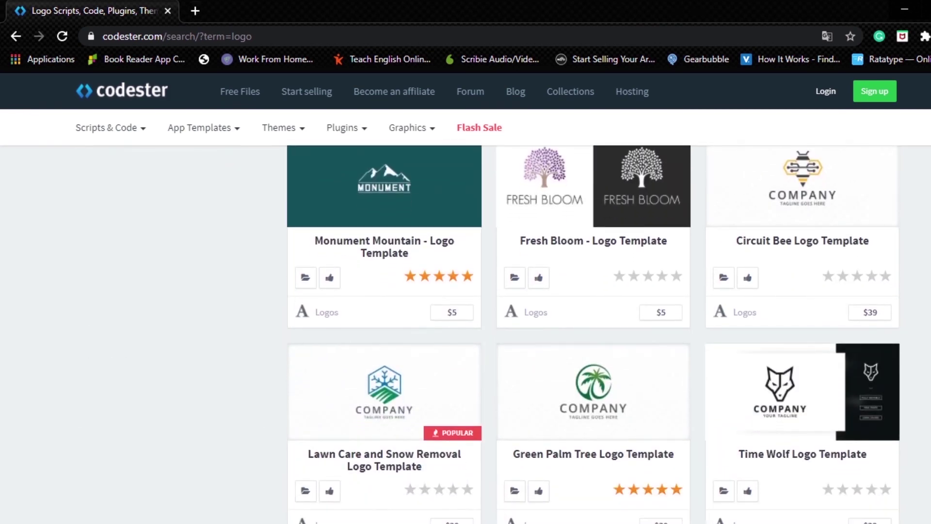
scroll(593, 335, "down", 10)
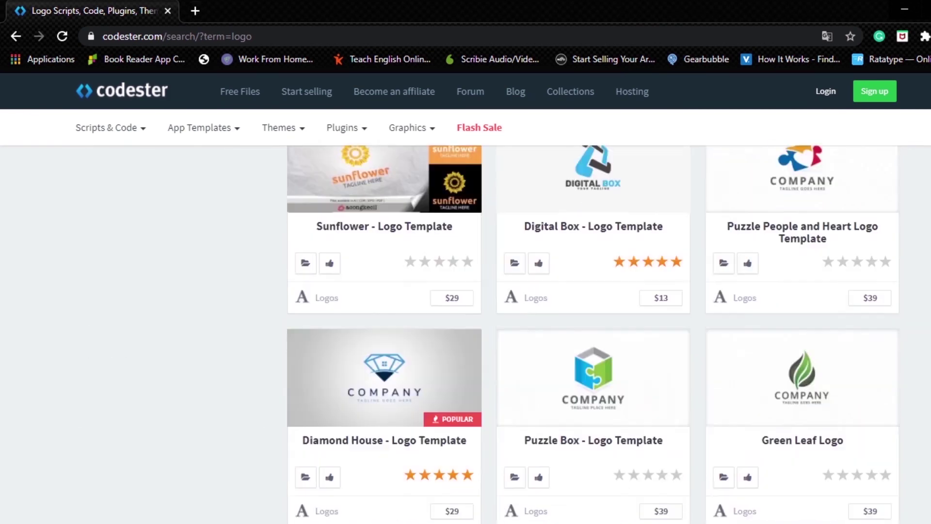
scroll(592, 335, "down", 7)
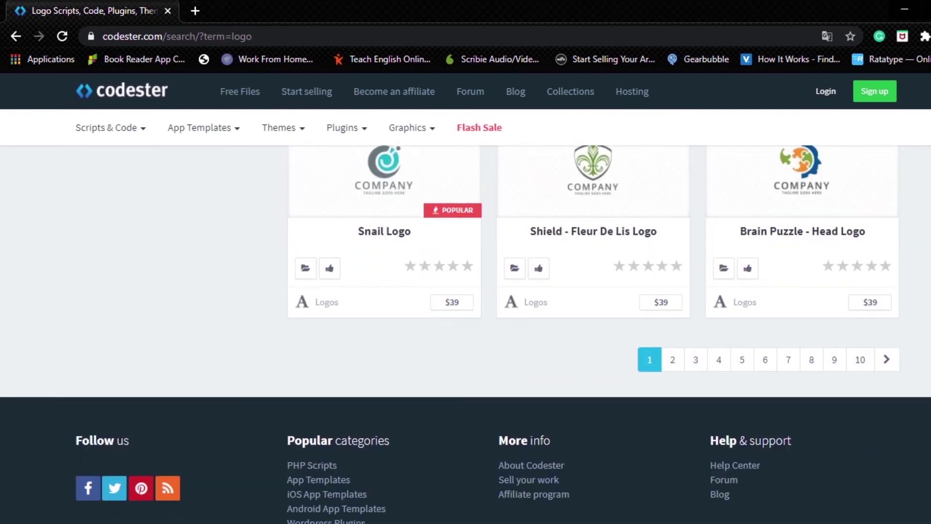
Step: Switch to the BrandCrowd window, collapse the Logo Maker pop-up and look through the logo designs for sale
mouse_move(601, 523)
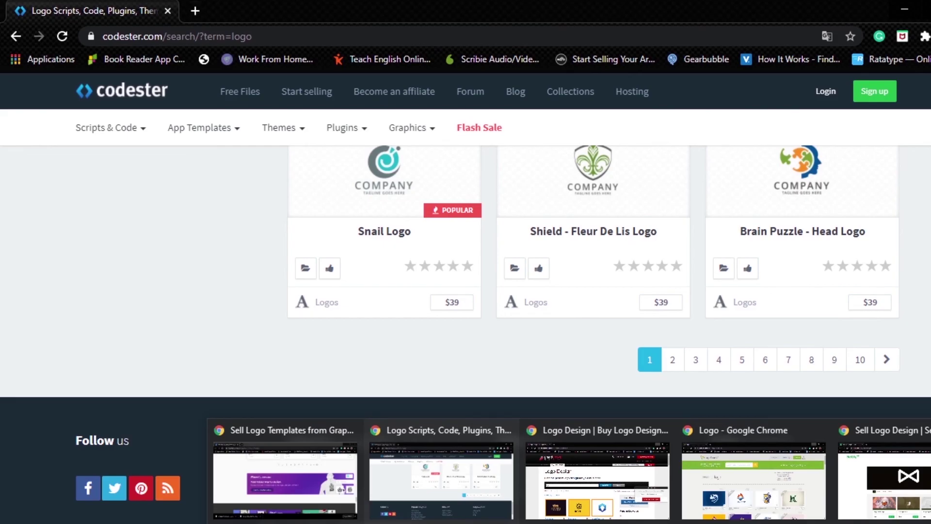
left_click(589, 474)
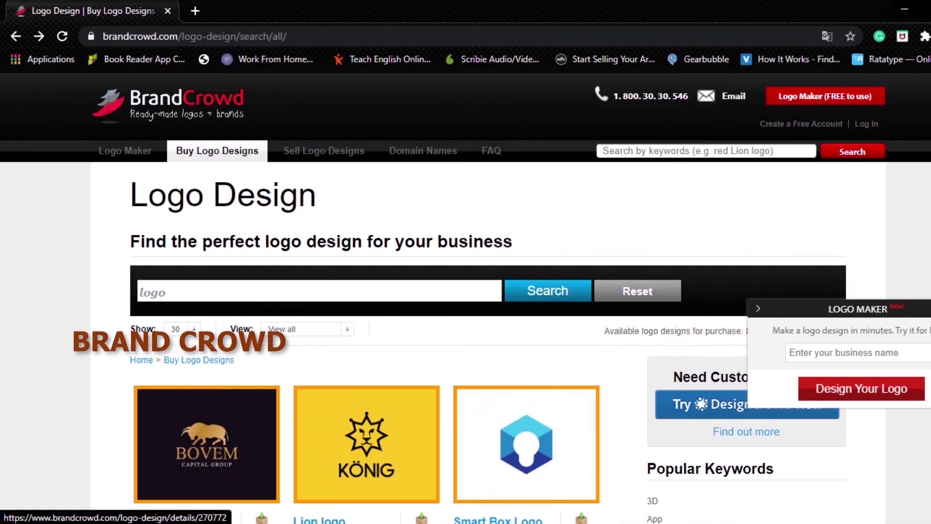
scroll(466, 298, "down", 9)
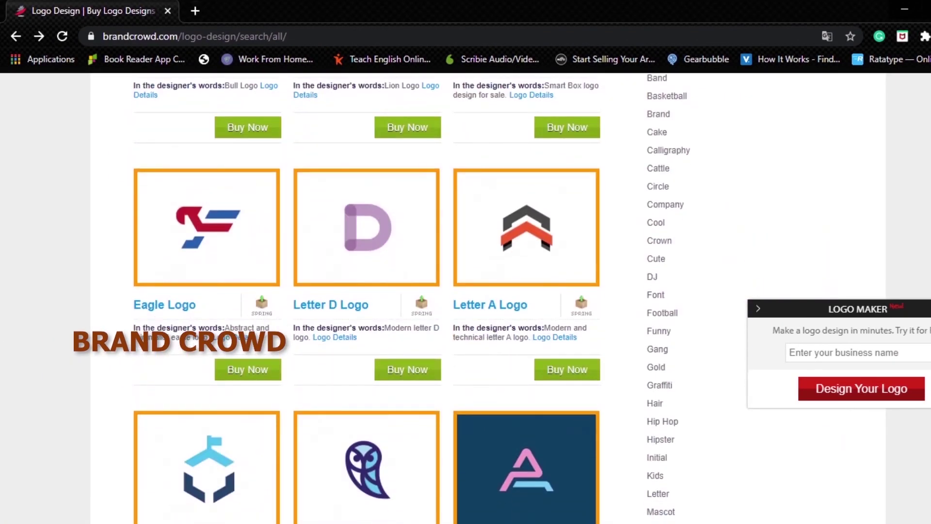
left_click(753, 309)
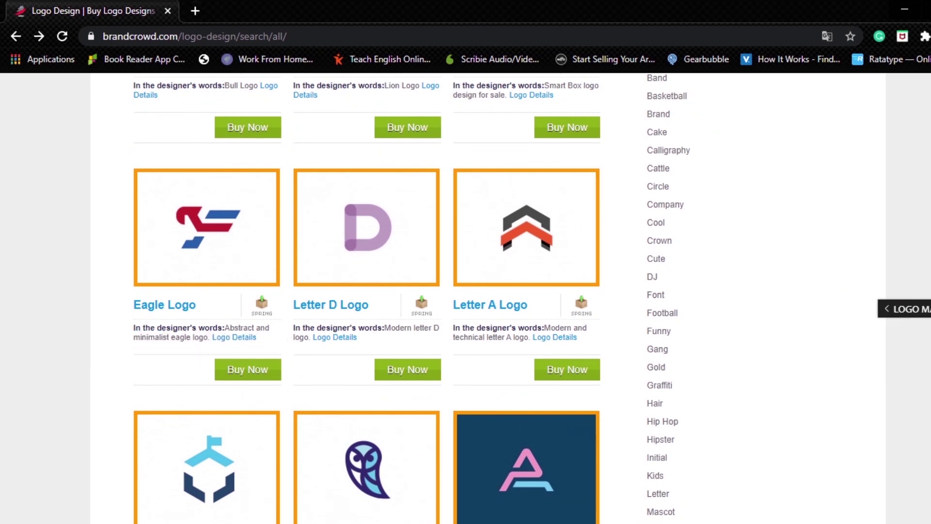
scroll(466, 298, "down", 14)
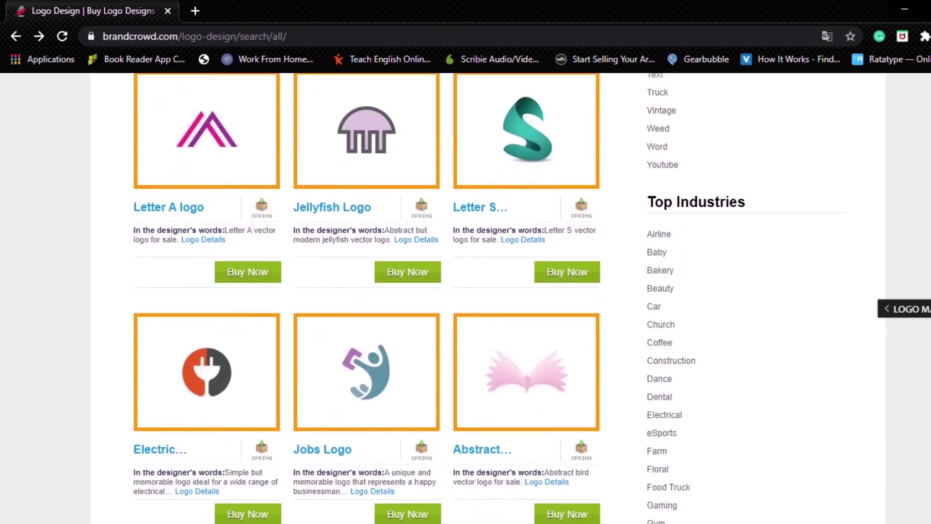
scroll(466, 298, "down", 17)
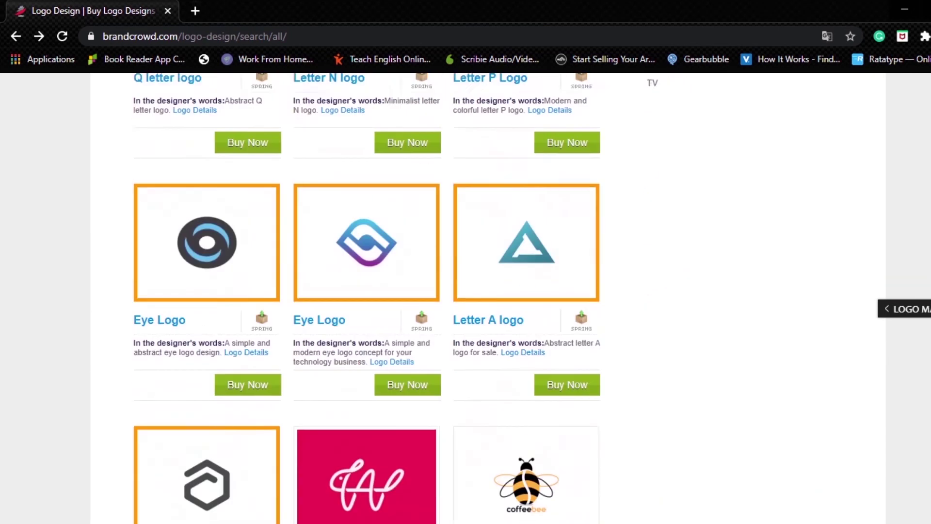
scroll(466, 298, "down", 9)
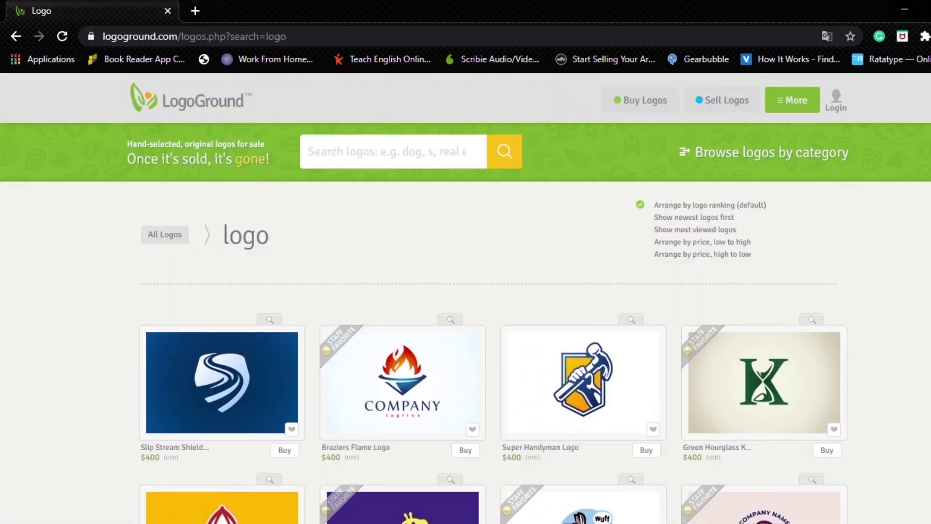
Step: Look through LogoGround's logo search results, examining the designs and prices down to the page footer and back up the listing
scroll(465, 298, "down", 8)
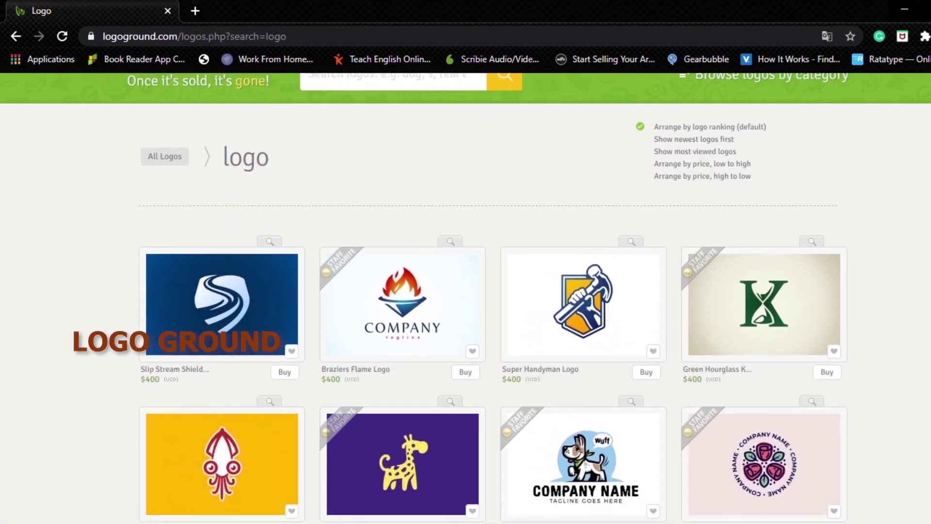
scroll(465, 298, "down", 8)
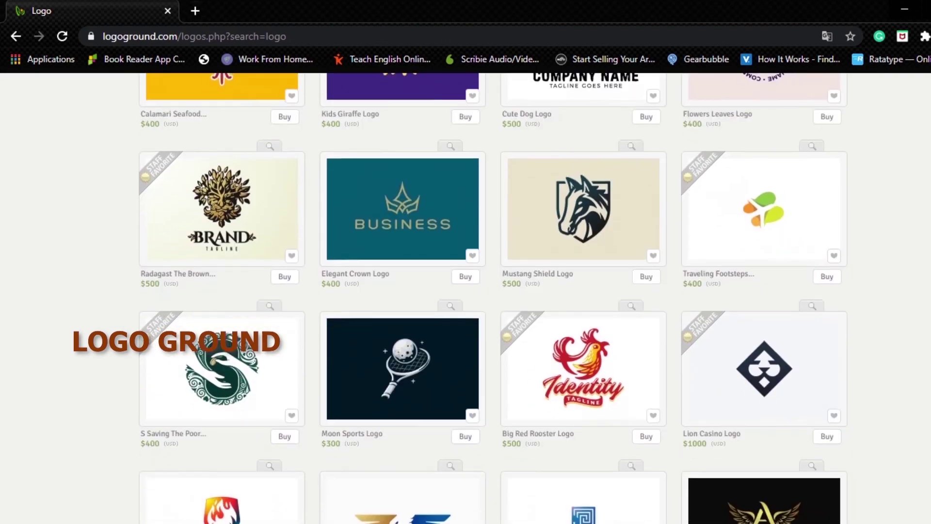
scroll(466, 298, "down", 8)
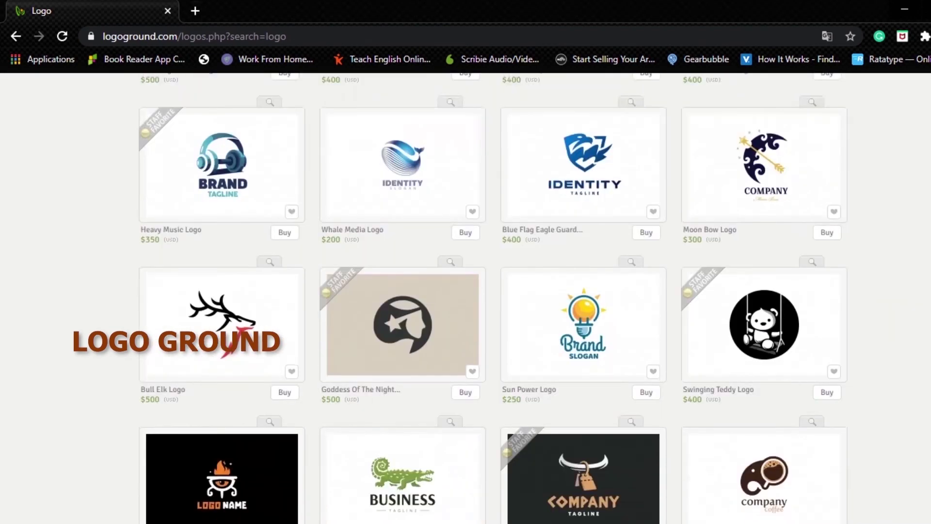
scroll(465, 298, "down", 8)
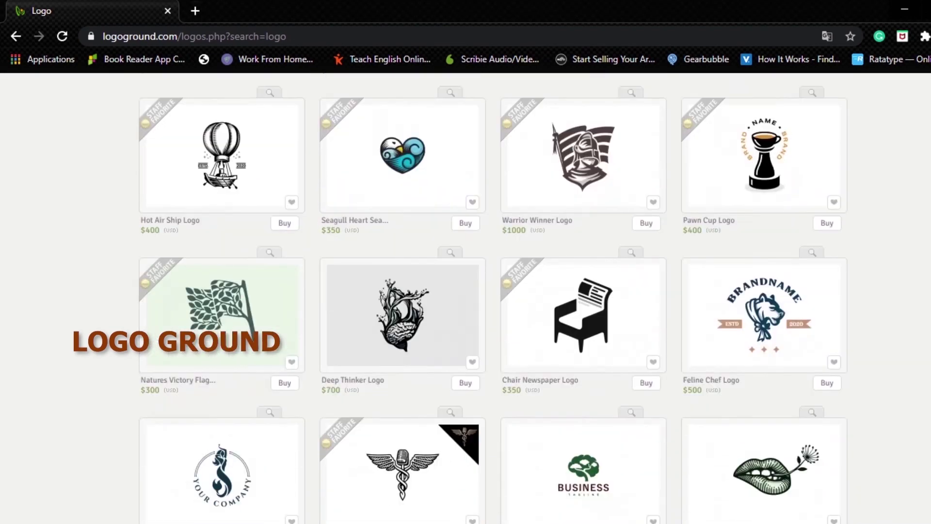
scroll(466, 298, "down", 11)
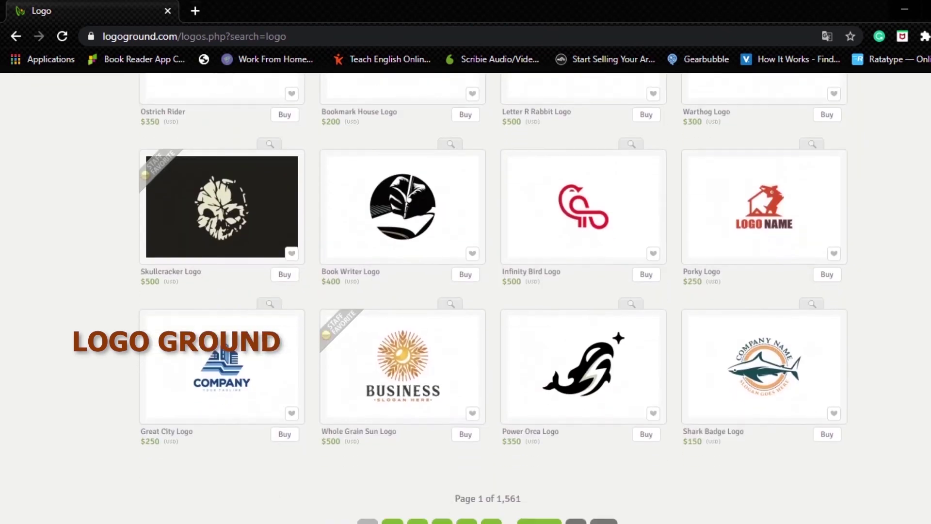
scroll(466, 298, "down", 4)
scroll(466, 298, "down", 4)
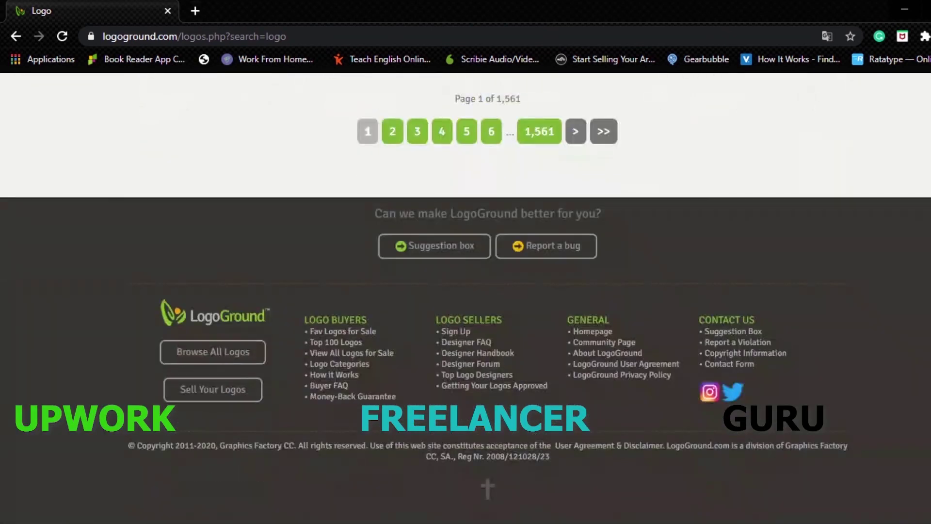
scroll(466, 298, "up", 16)
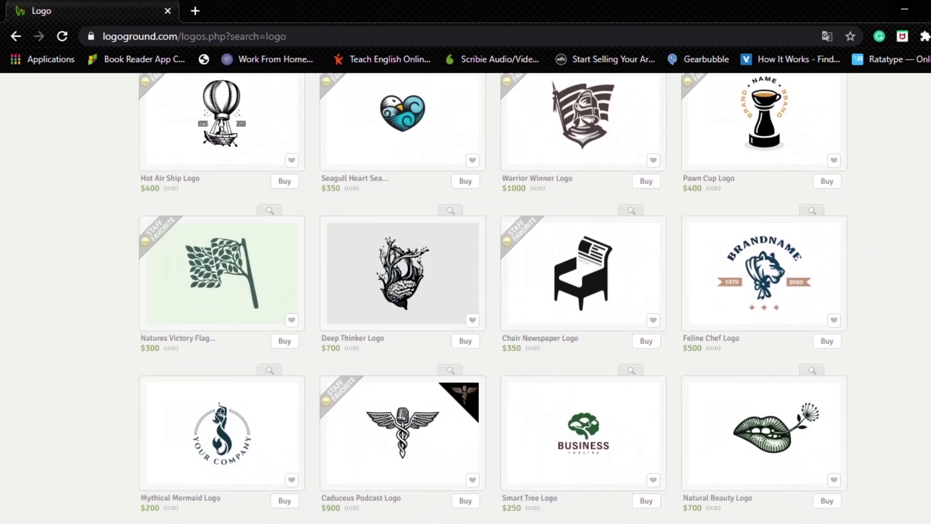
scroll(466, 298, "up", 4)
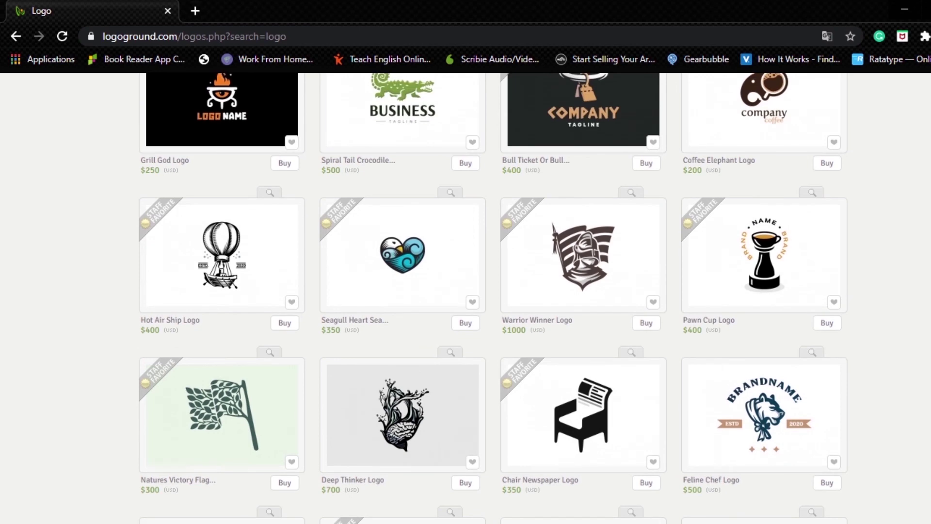
scroll(465, 298, "up", 1)
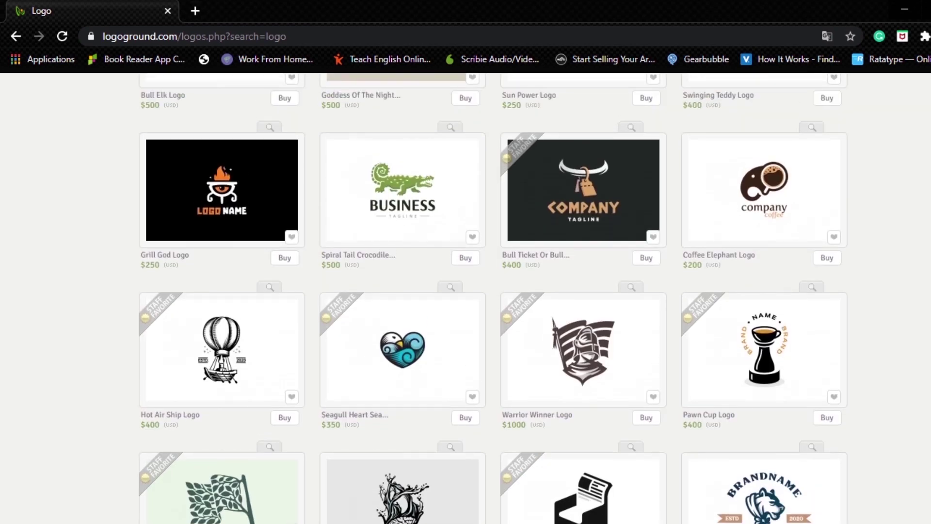